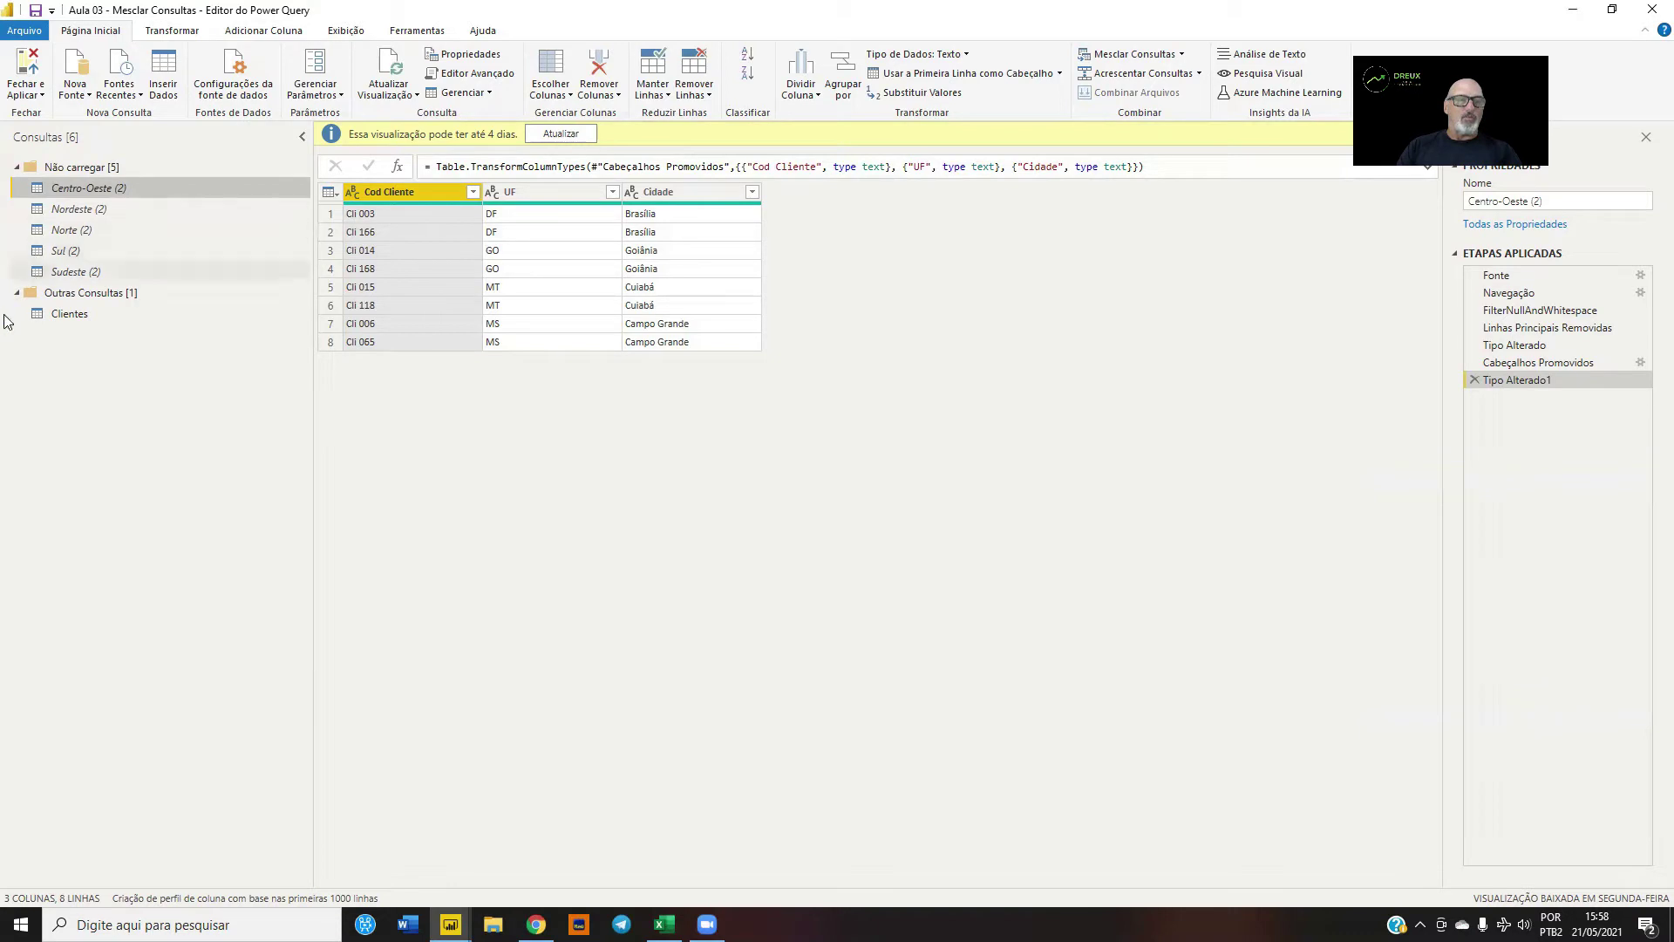
{"action": "left_click", "coordinate": [73, 316]}
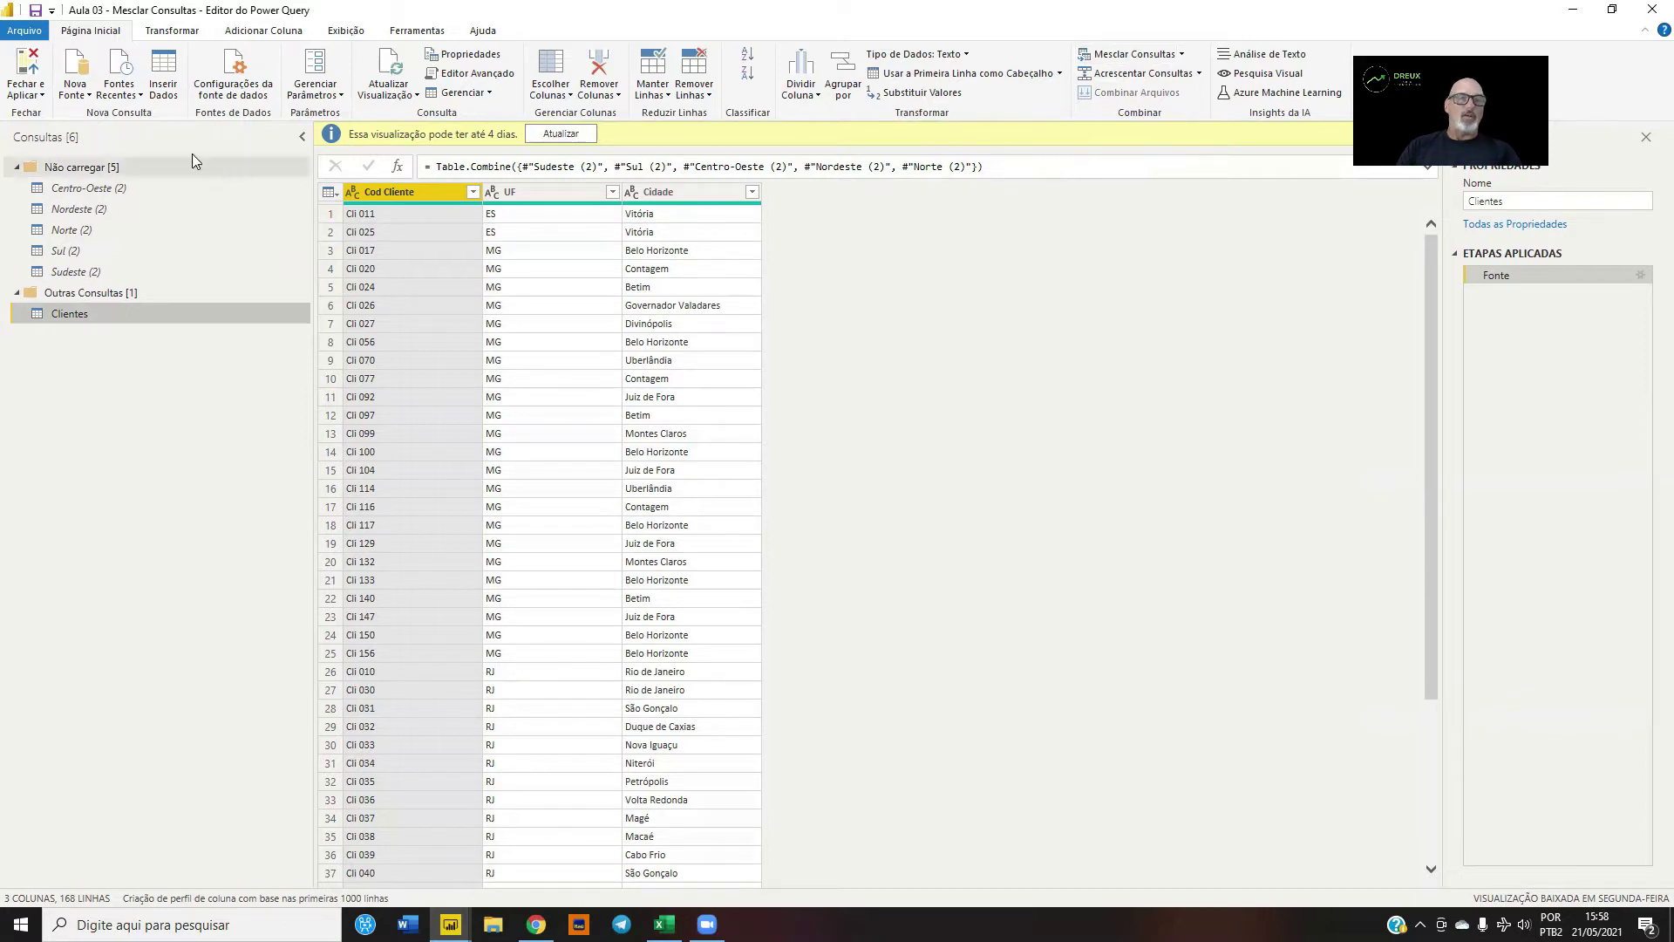
{"action": "left_click", "coordinate": [89, 95]}
{"action": "left_click", "coordinate": [123, 149]}
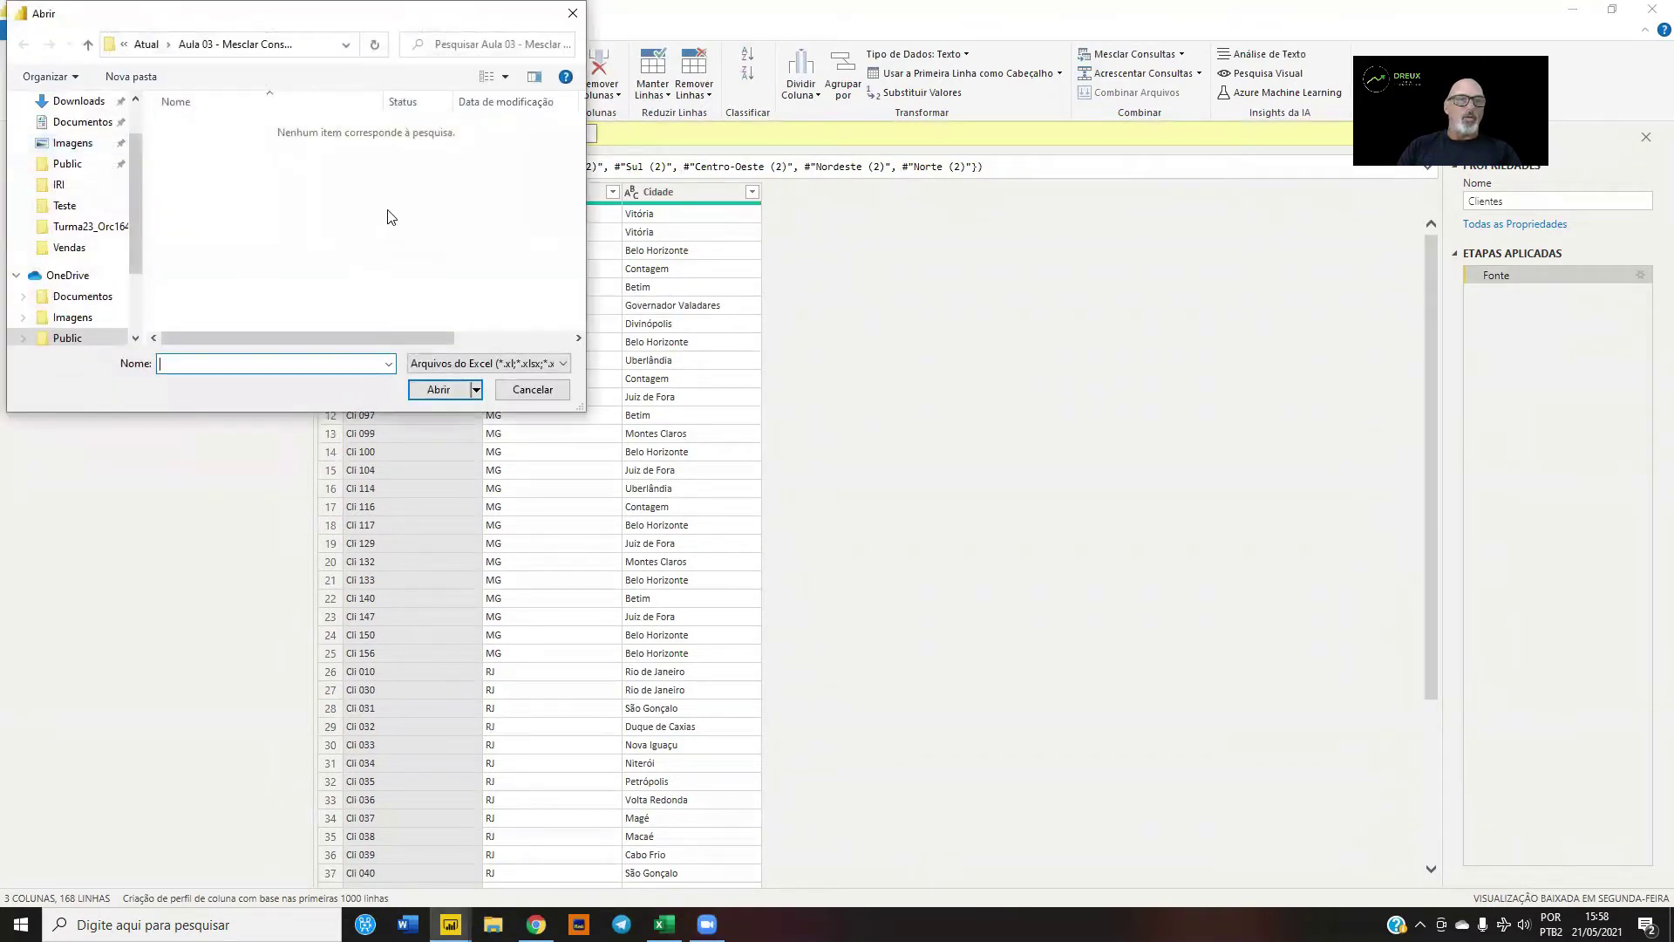
{"action": "left_click", "coordinate": [523, 388]}
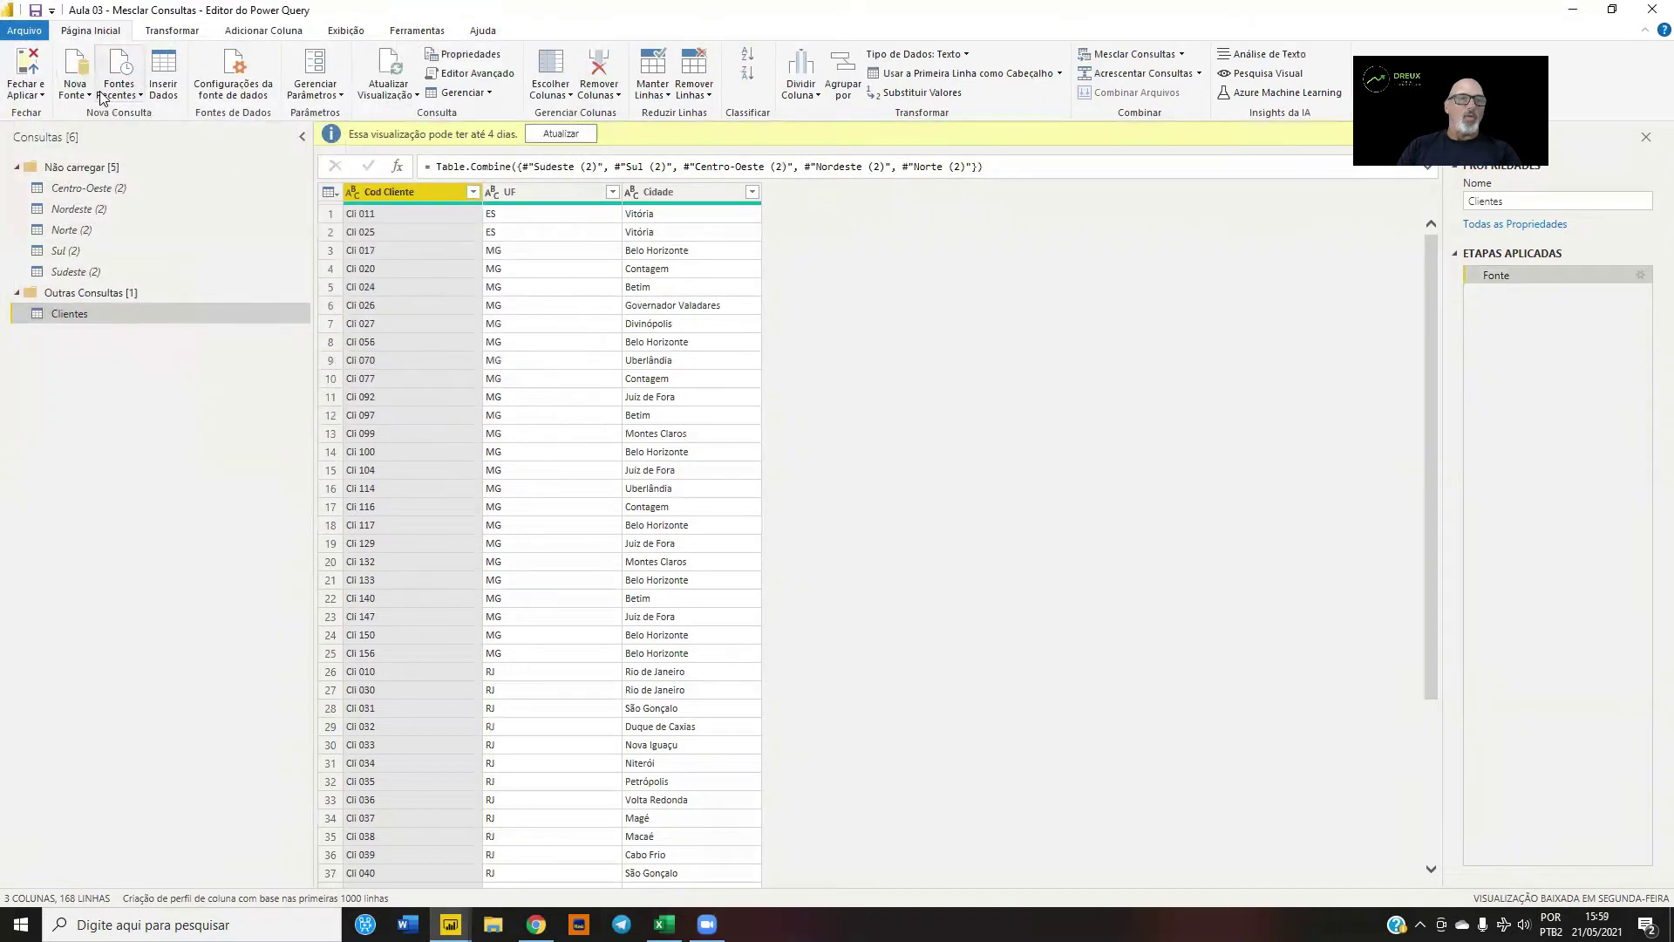
Step: Import Unidades Federativas.txt from the IRI folder as a Text/CSV source and use its first row as column headers
{"action": "left_click", "coordinate": [91, 96]}
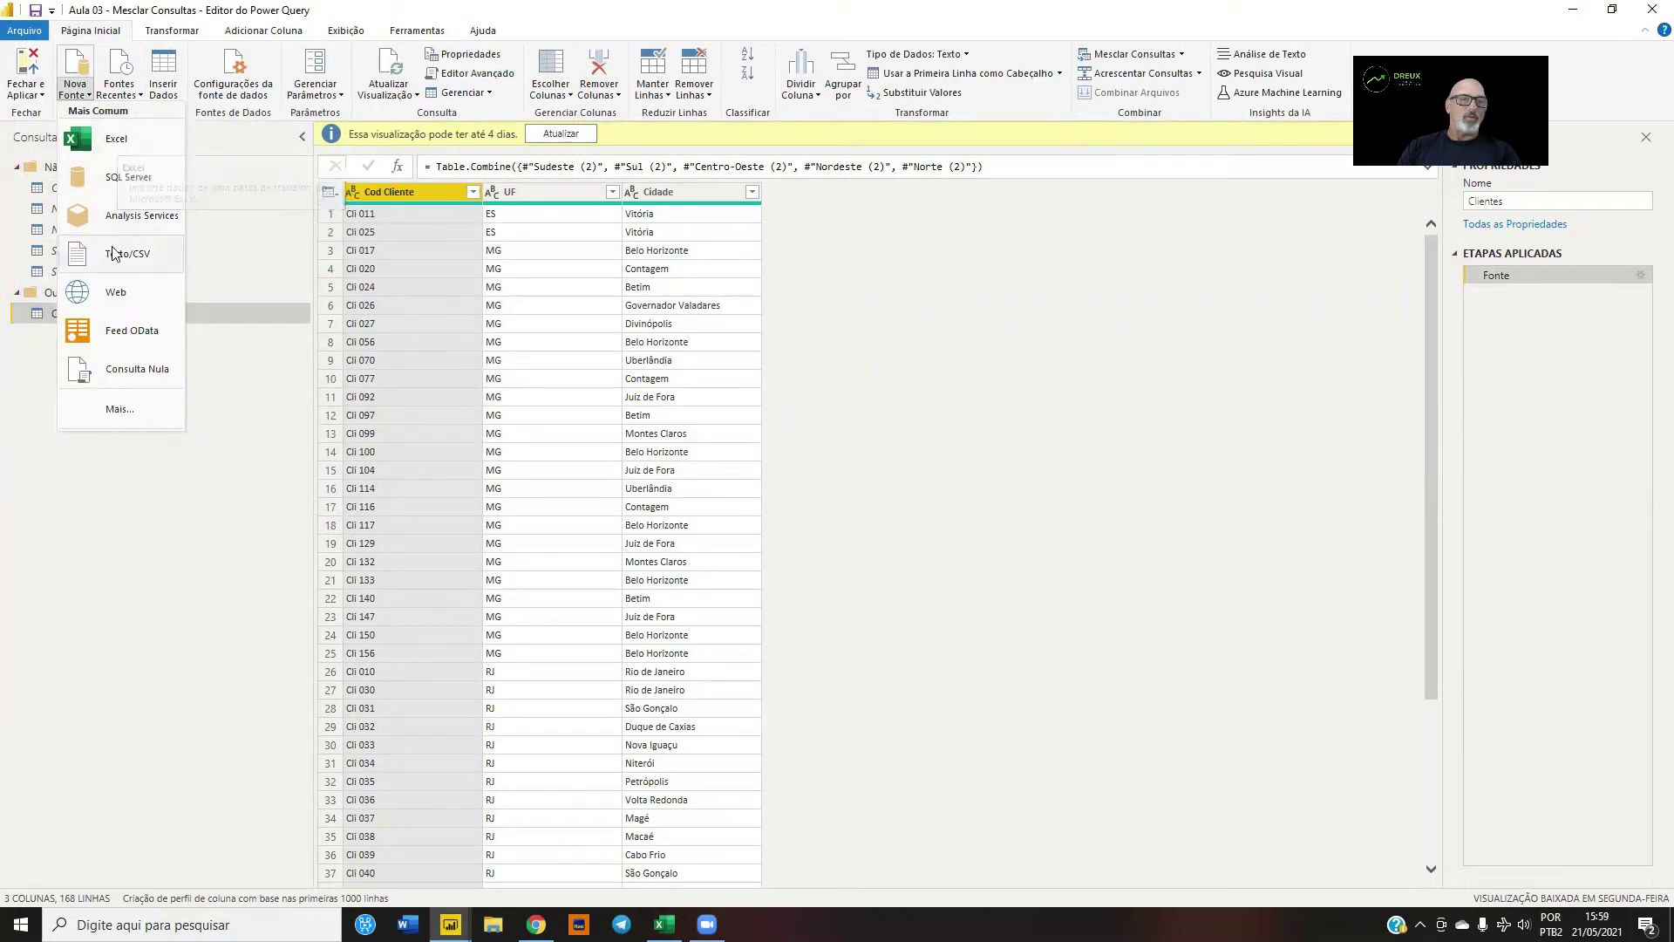
{"action": "left_click", "coordinate": [140, 259]}
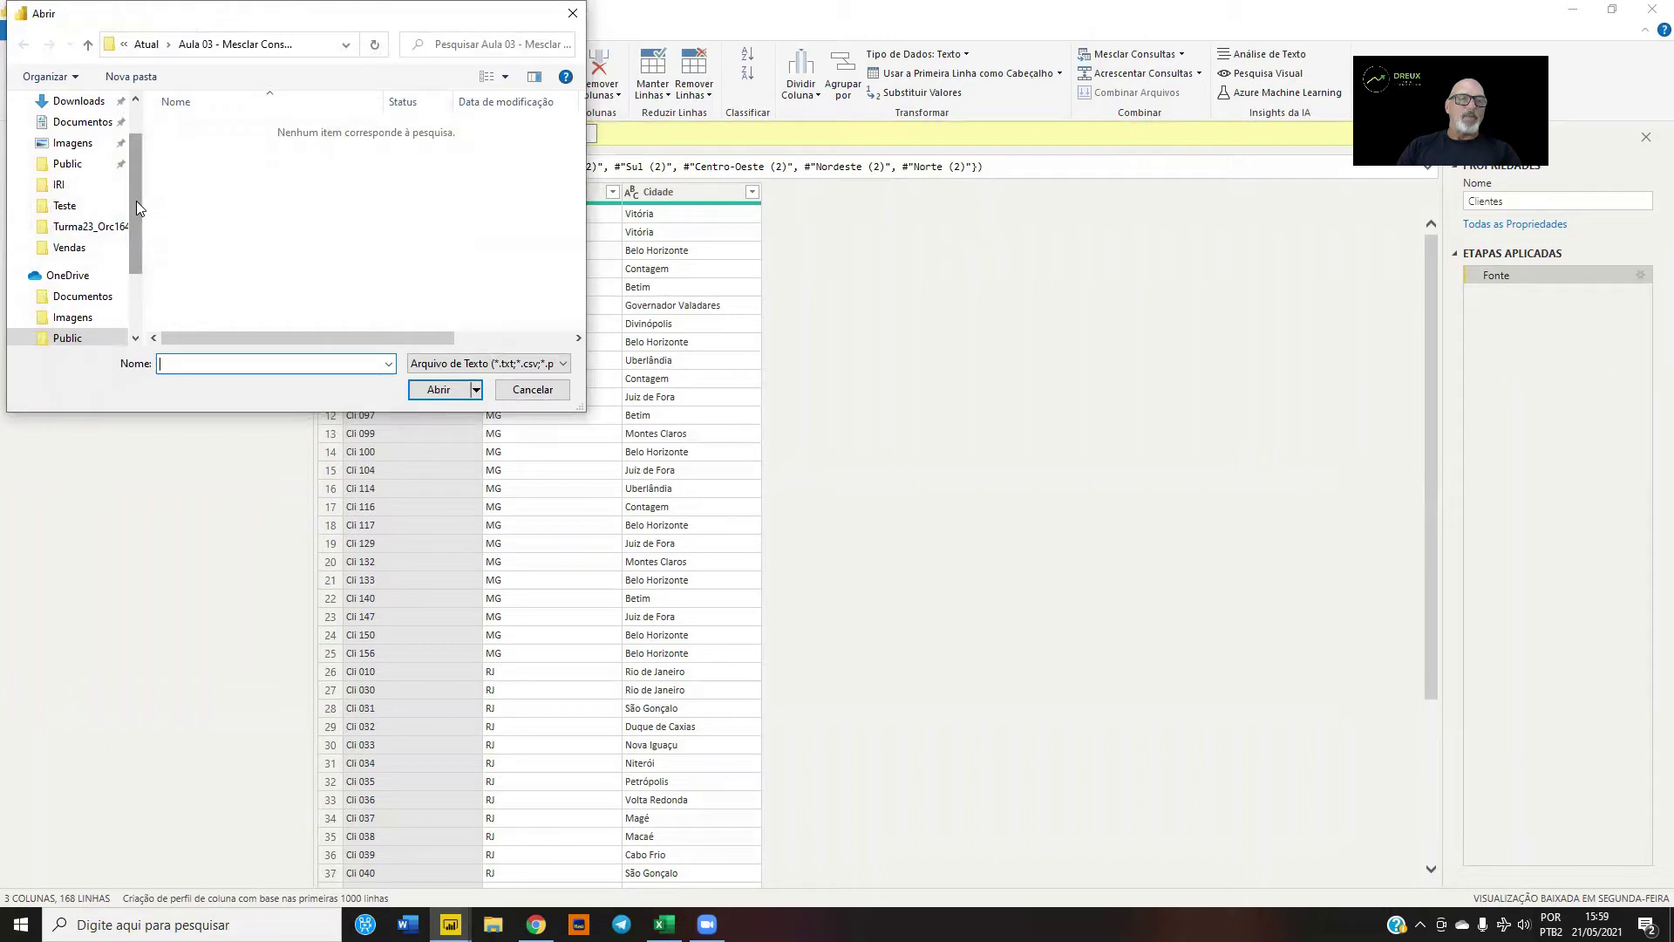
{"action": "scroll", "coordinate": [136, 201], "scroll_direction": "up", "scroll_amount": 2}
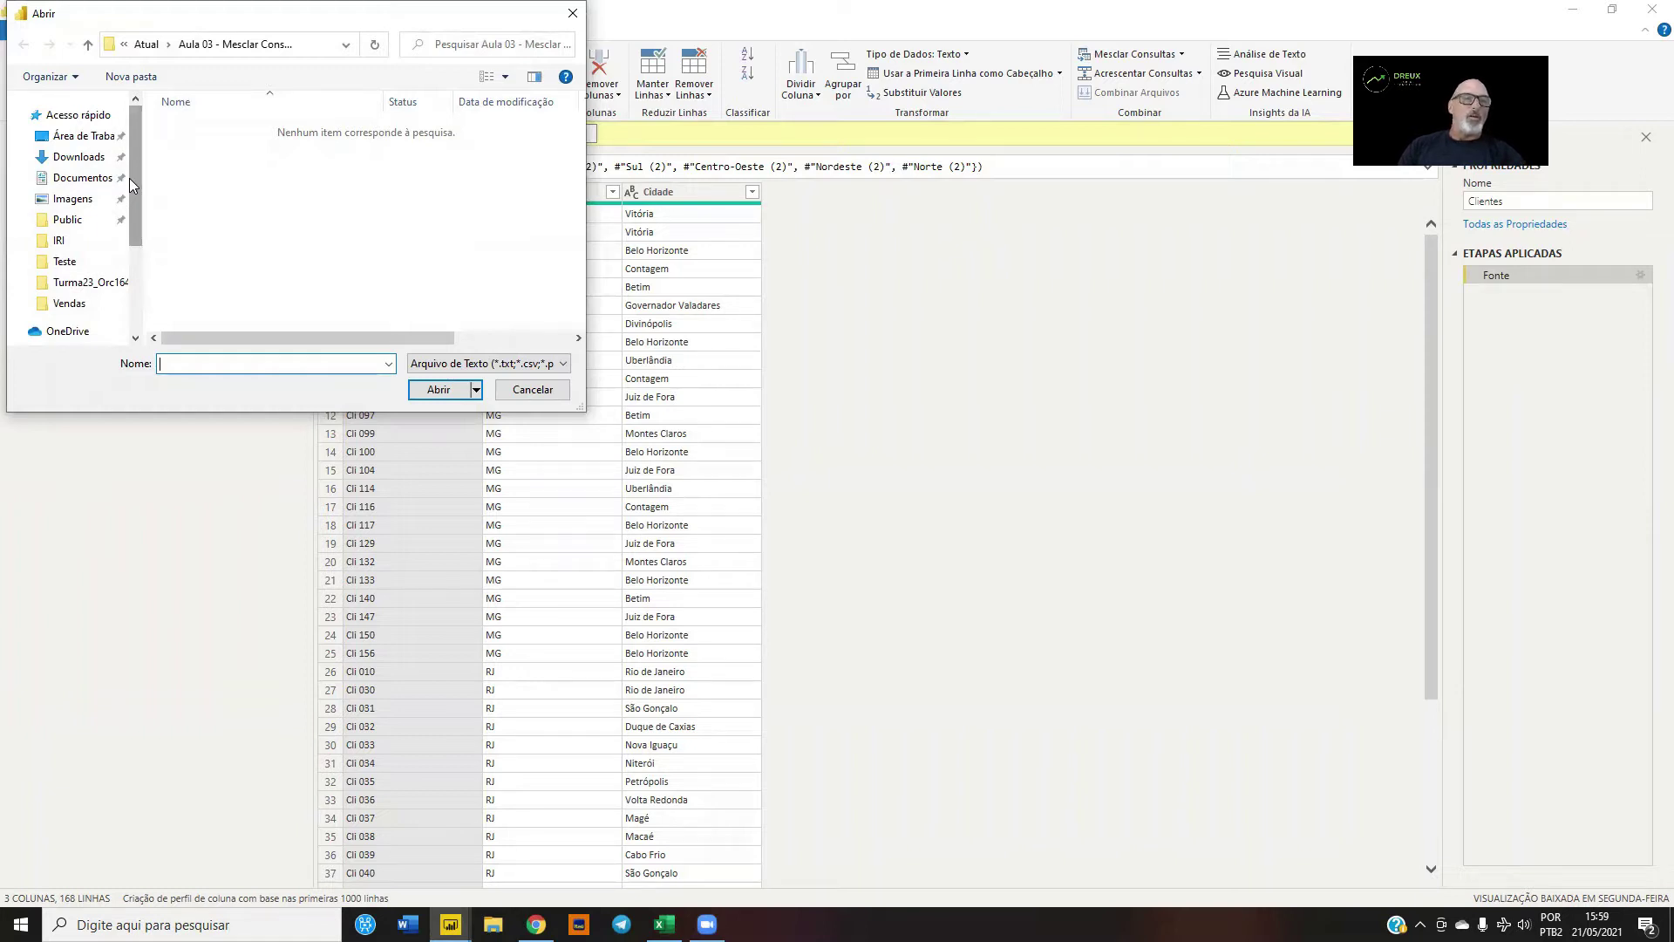
{"action": "left_click", "coordinate": [69, 242]}
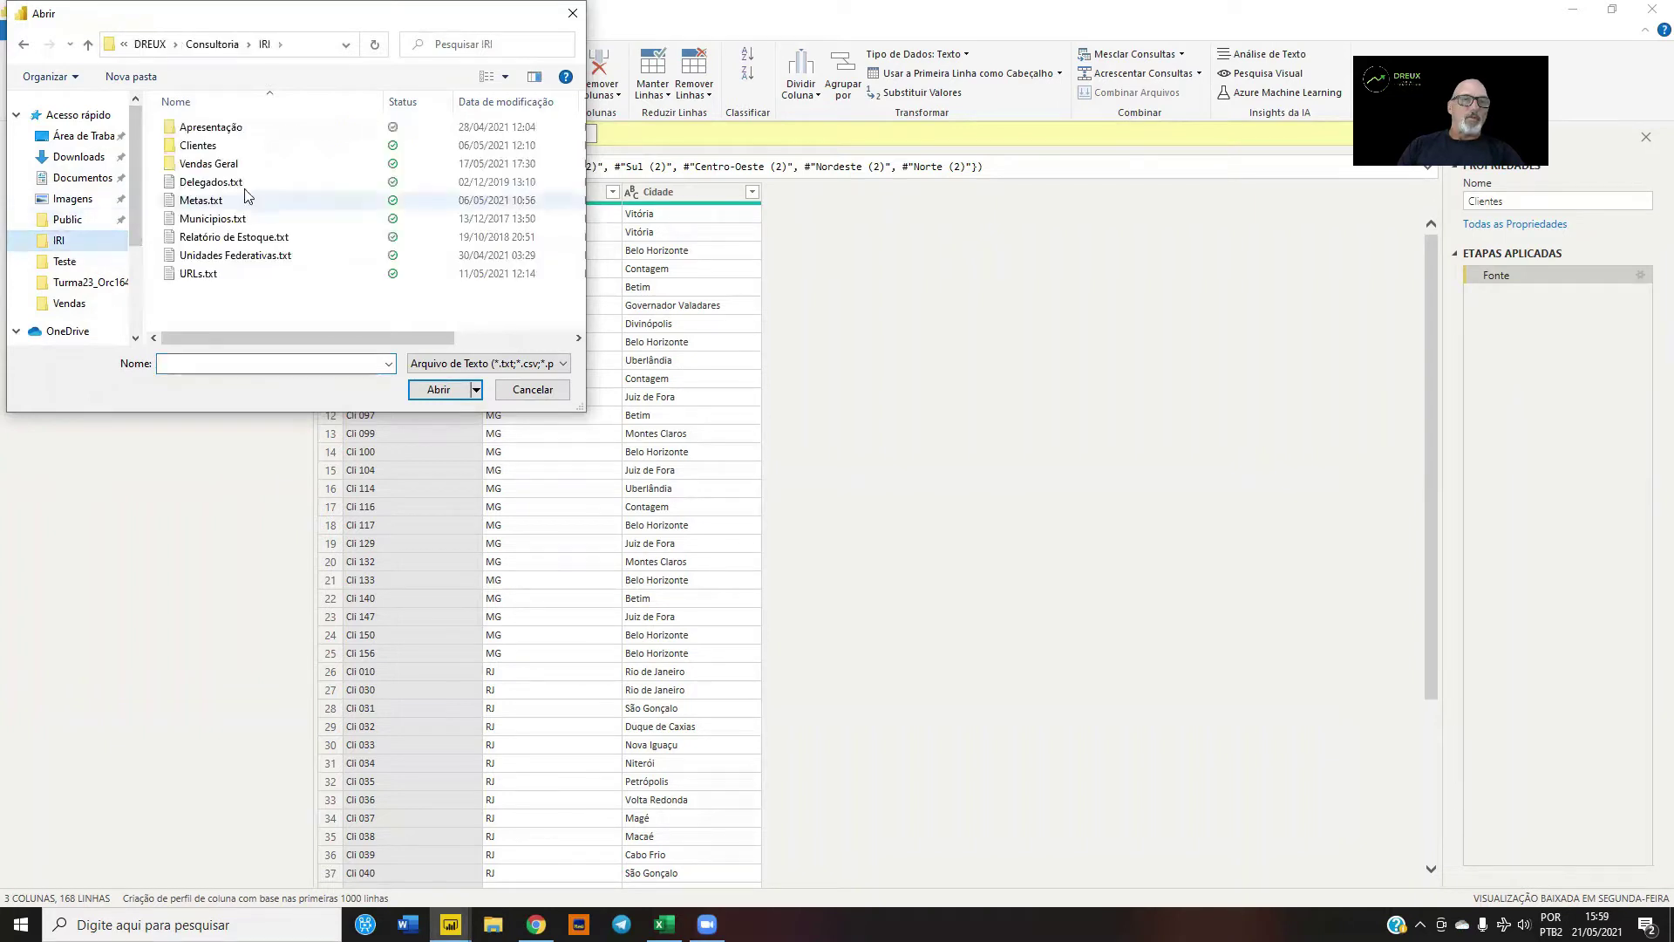
{"action": "left_click", "coordinate": [215, 256]}
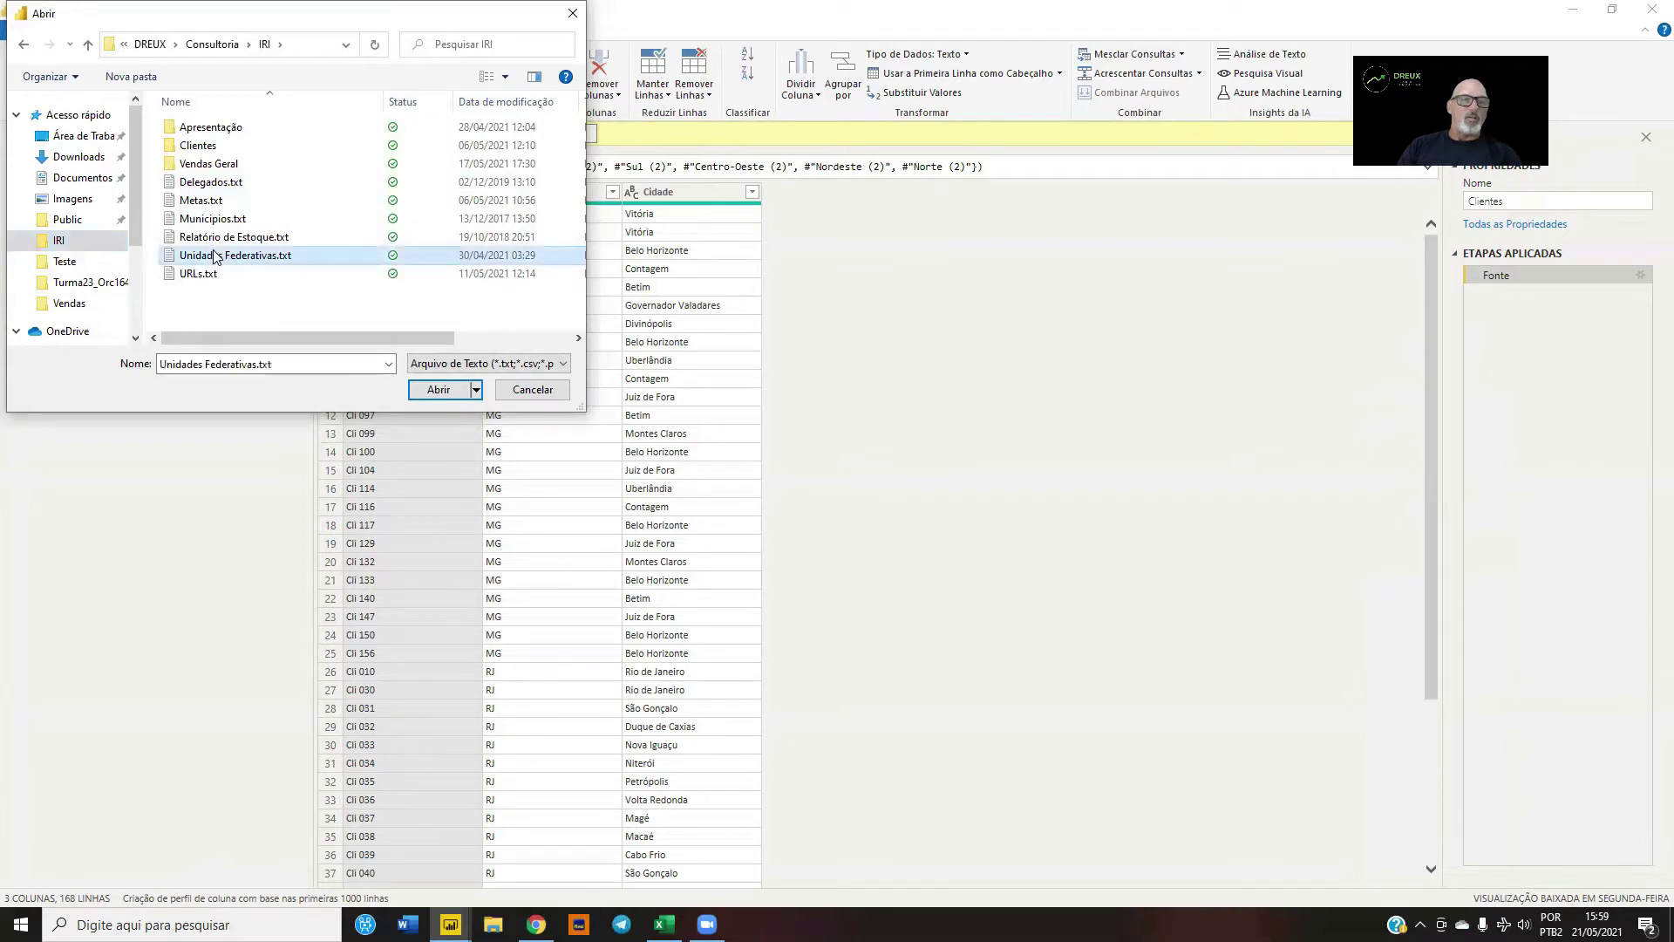
{"action": "left_click", "coordinate": [423, 391]}
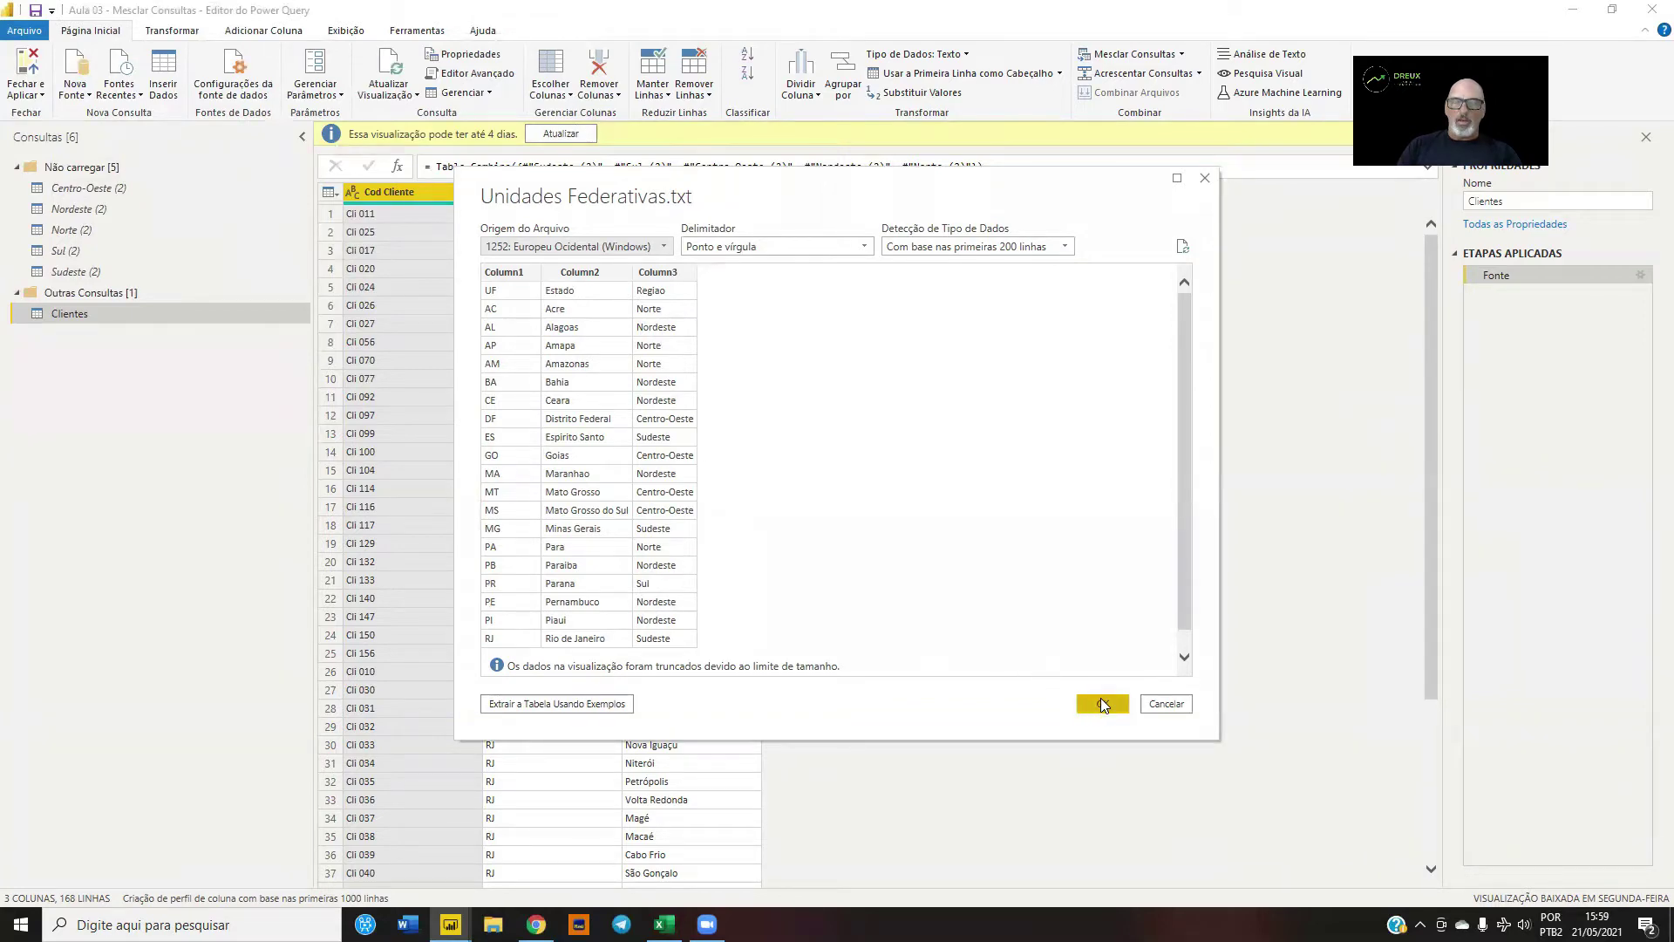
{"action": "left_click", "coordinate": [1103, 705]}
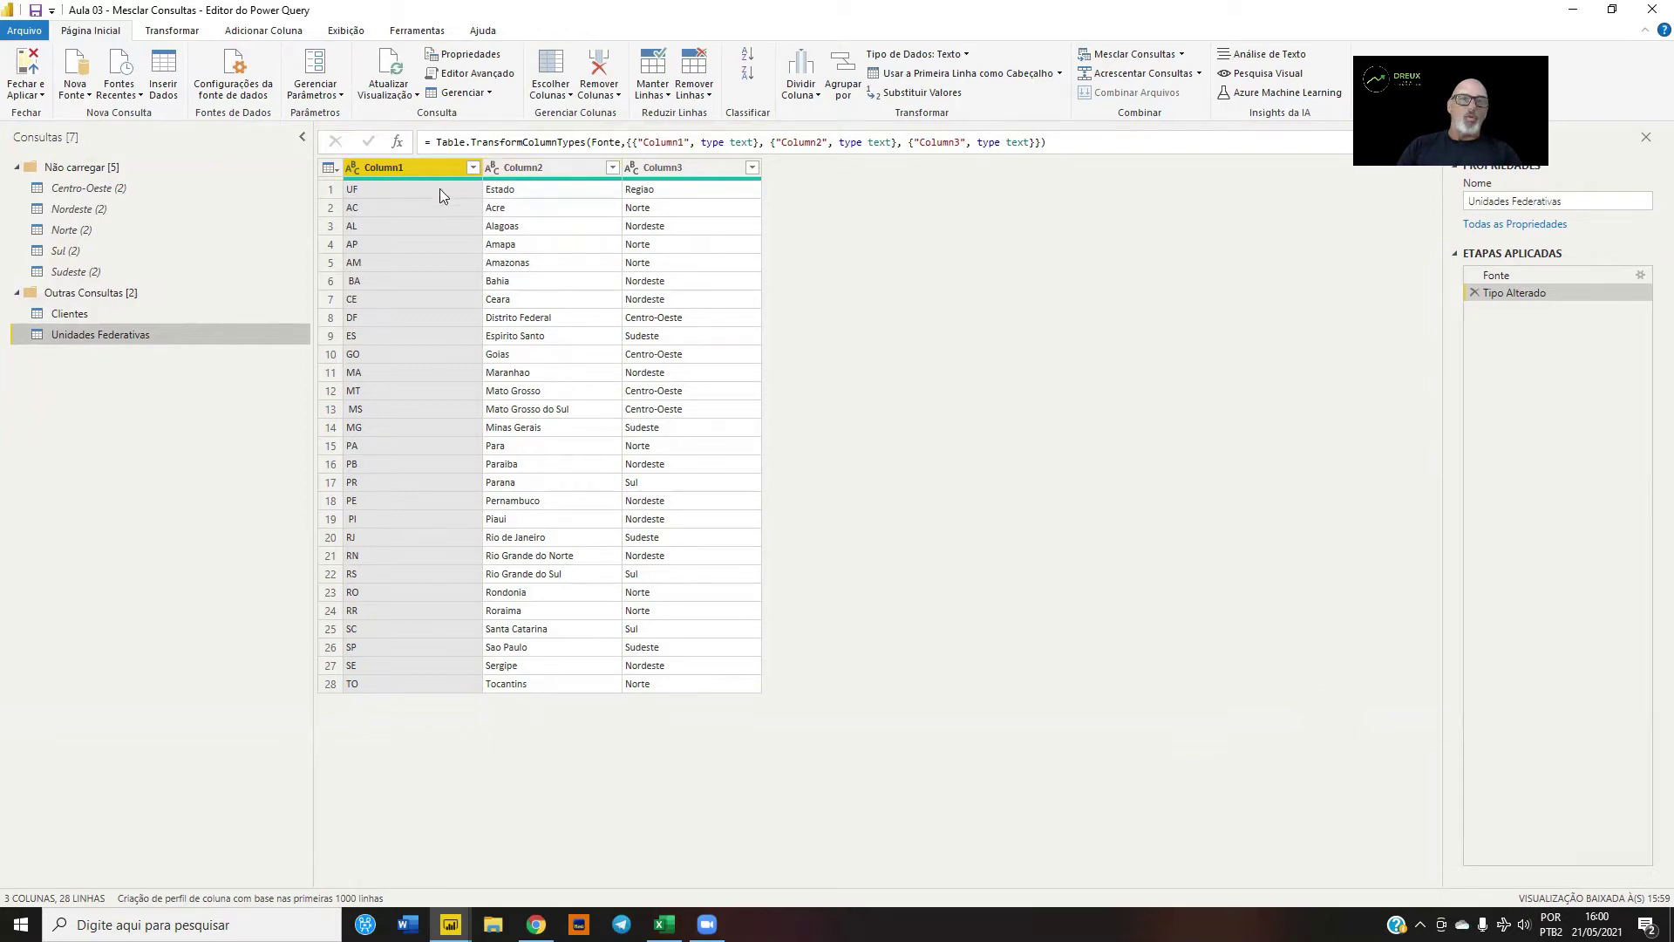
{"action": "left_click", "coordinate": [933, 75]}
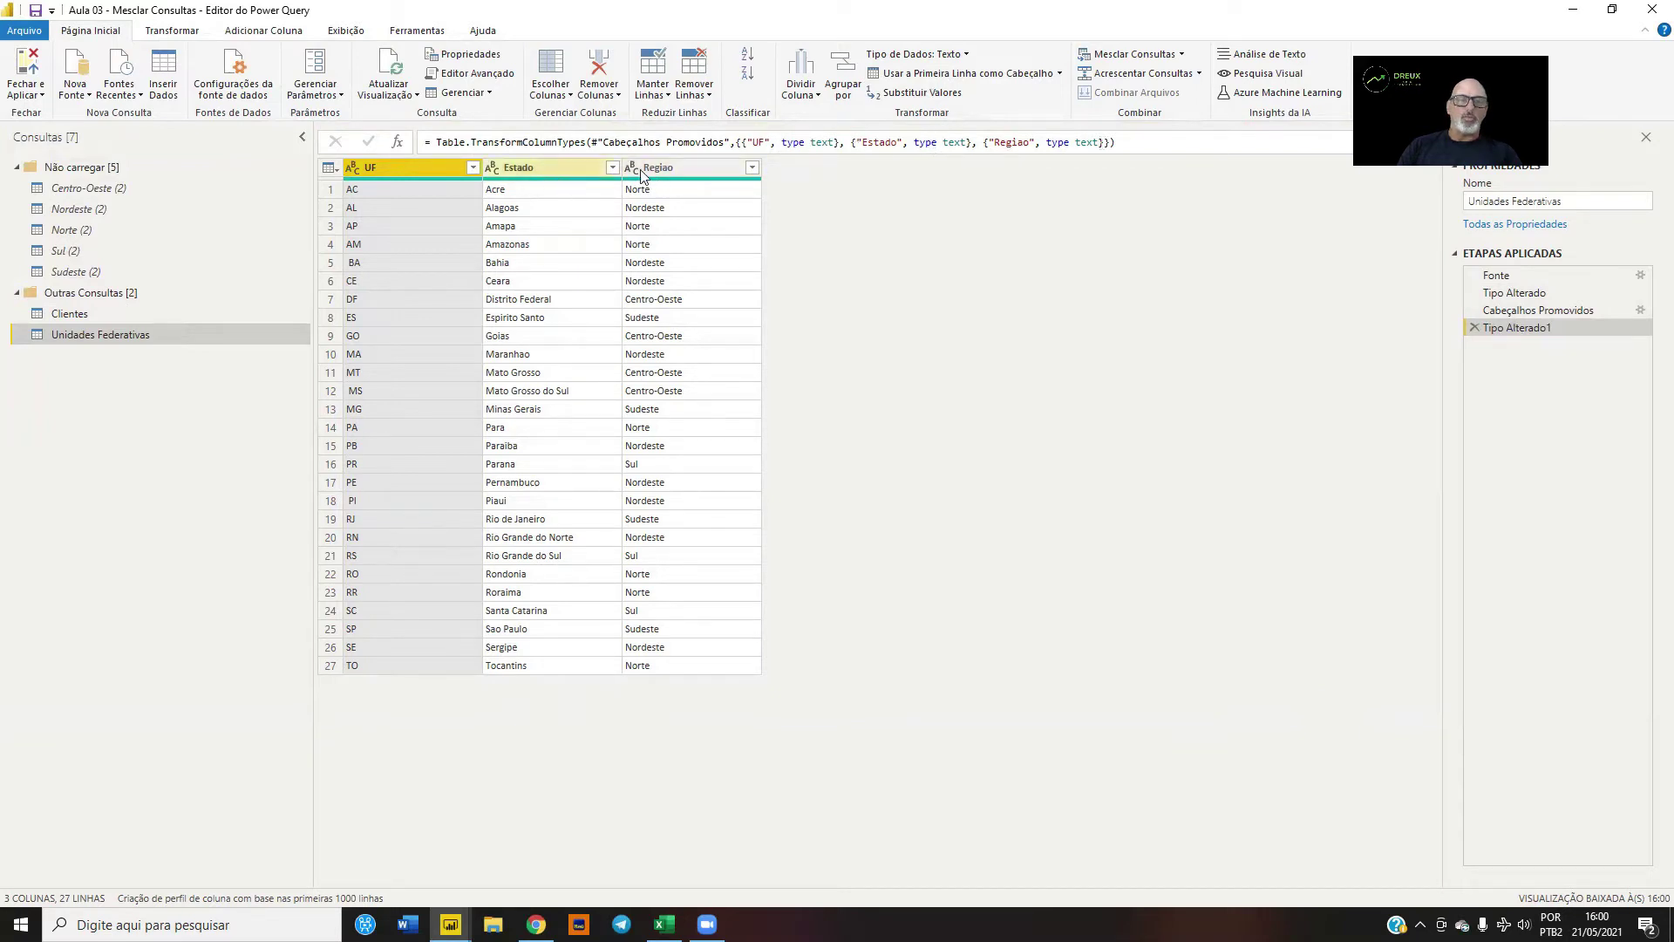
Step: Check the data types of the UF, Estado and Regiao columns without changing them
{"action": "left_click", "coordinate": [494, 172]}
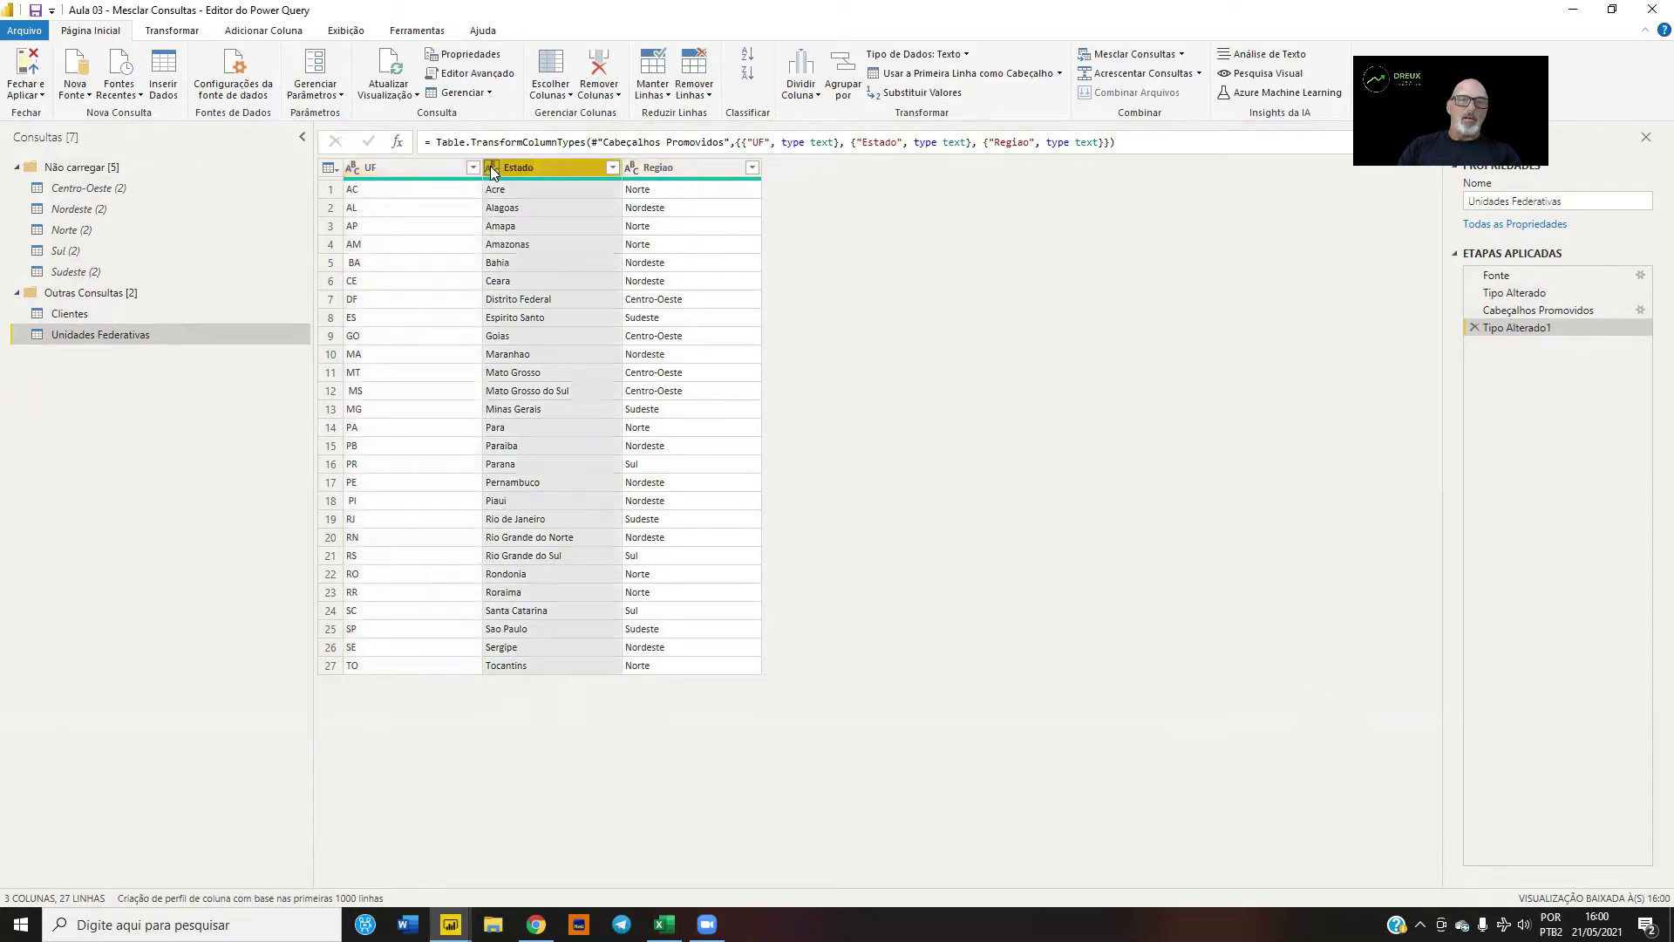
{"action": "left_click", "coordinate": [493, 169]}
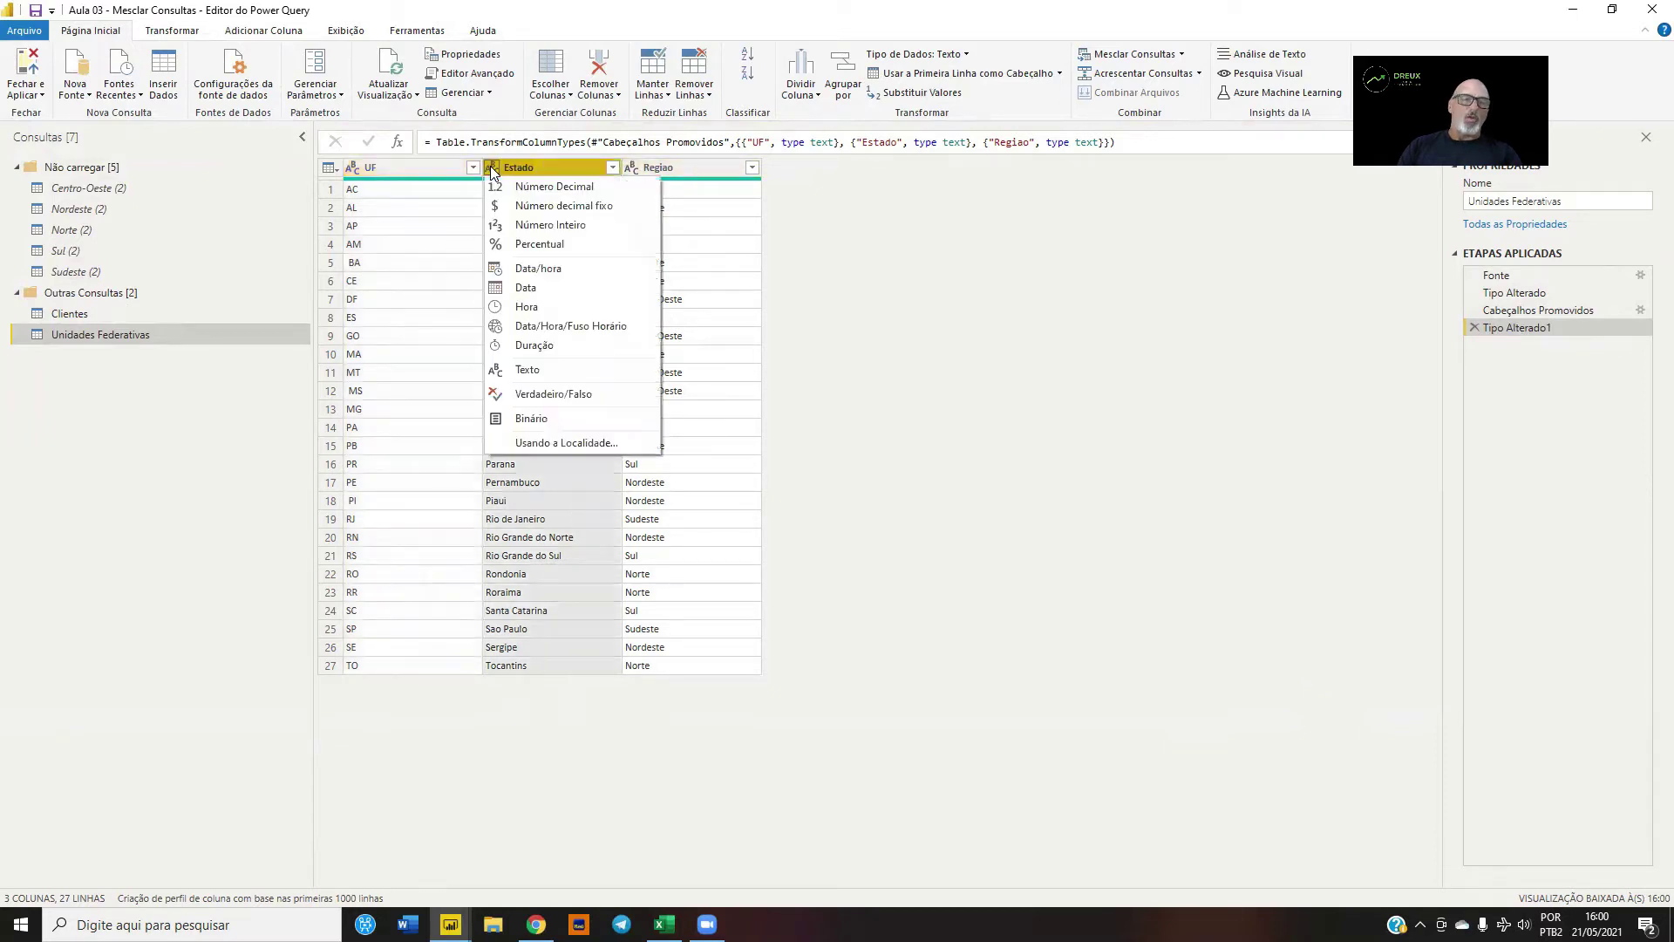
{"action": "left_click", "coordinate": [349, 167]}
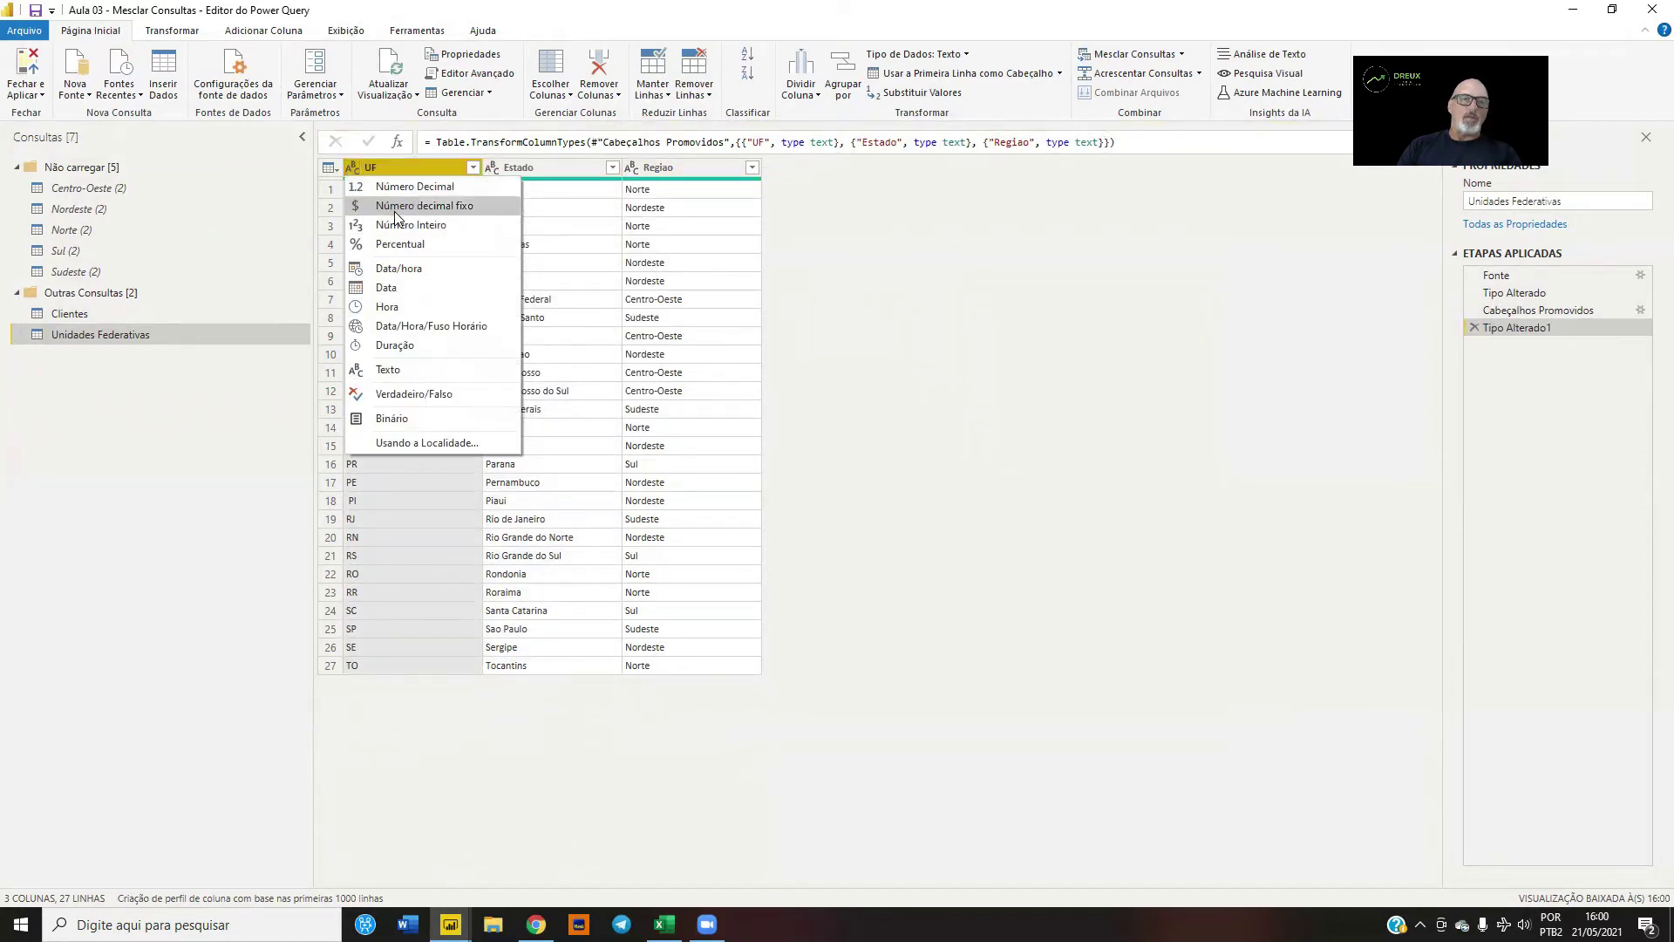
{"action": "left_click", "coordinate": [420, 166]}
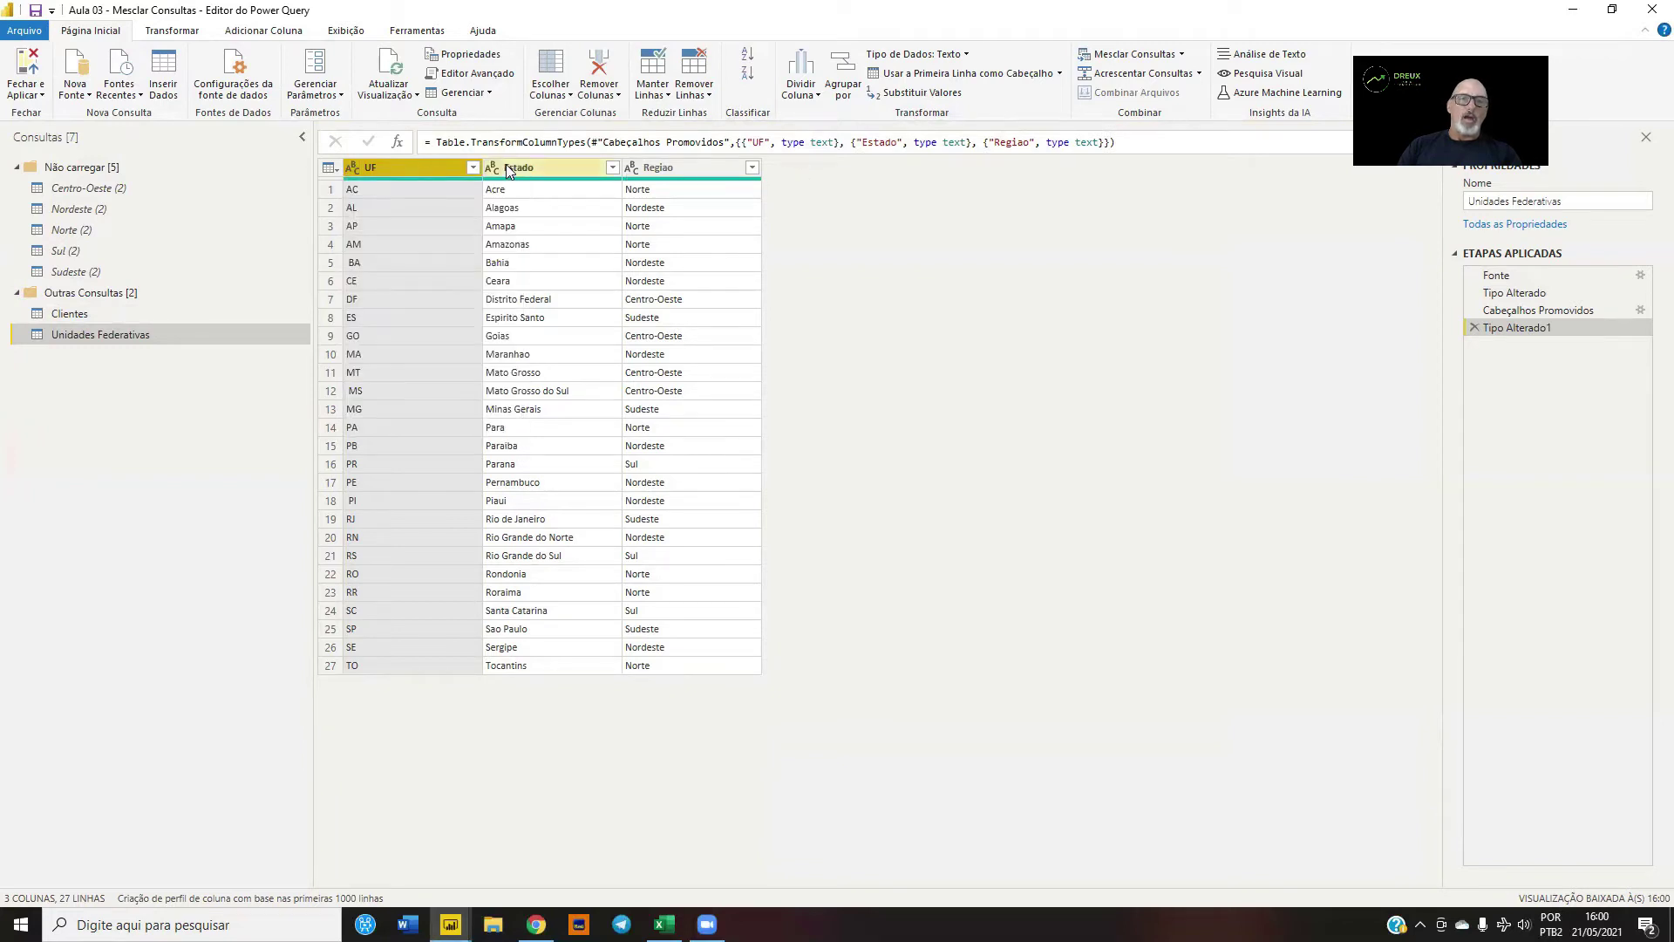
{"action": "left_click", "coordinate": [524, 166]}
{"action": "left_click", "coordinate": [678, 160], "text": "ctrl"}
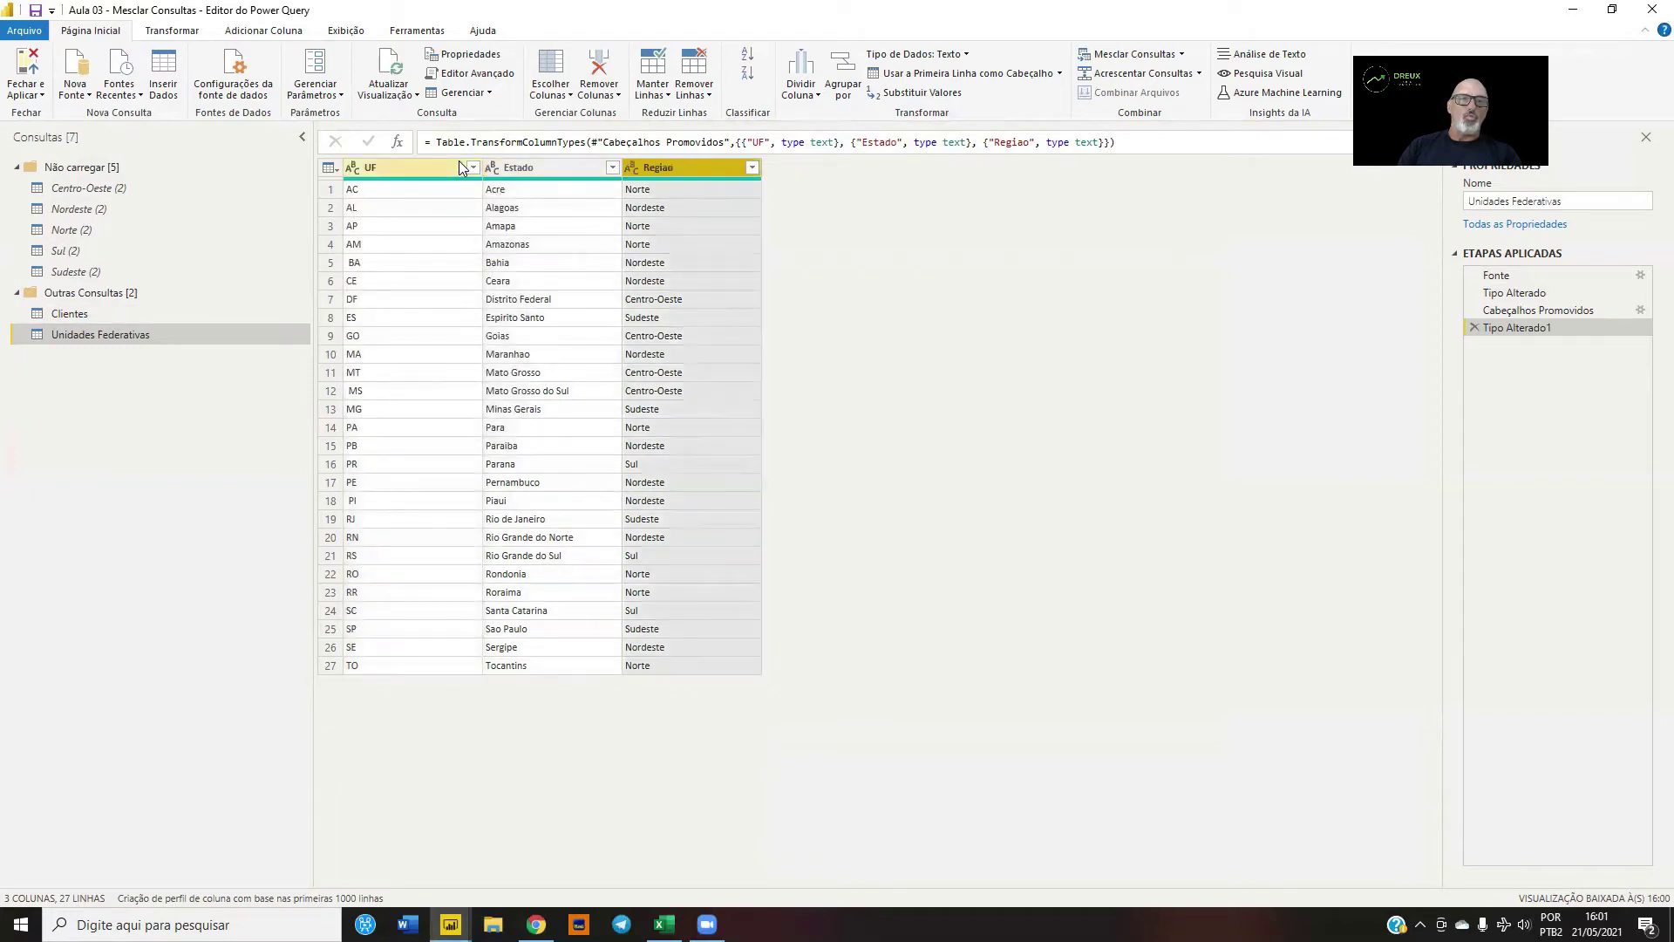
{"action": "left_click", "coordinate": [459, 160]}
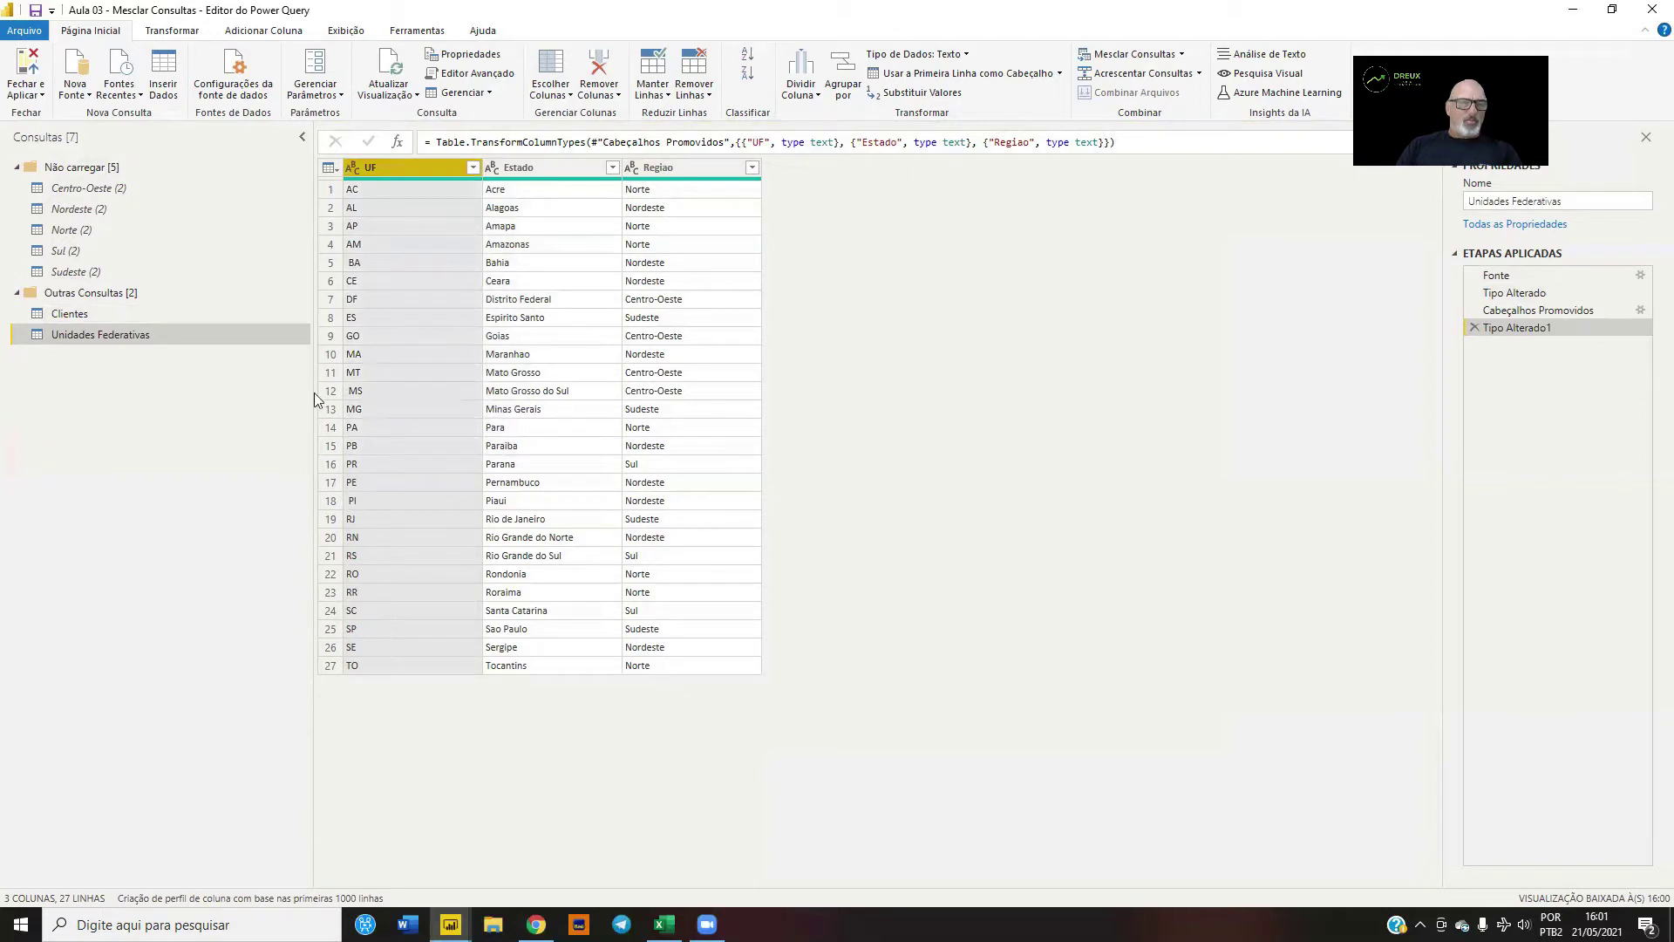
Step: Compare the Clientes and Unidades Federativas queries, and review the Centro-Oeste (2), Nordeste (2) and Norte (2) queries
{"action": "left_click", "coordinate": [90, 312]}
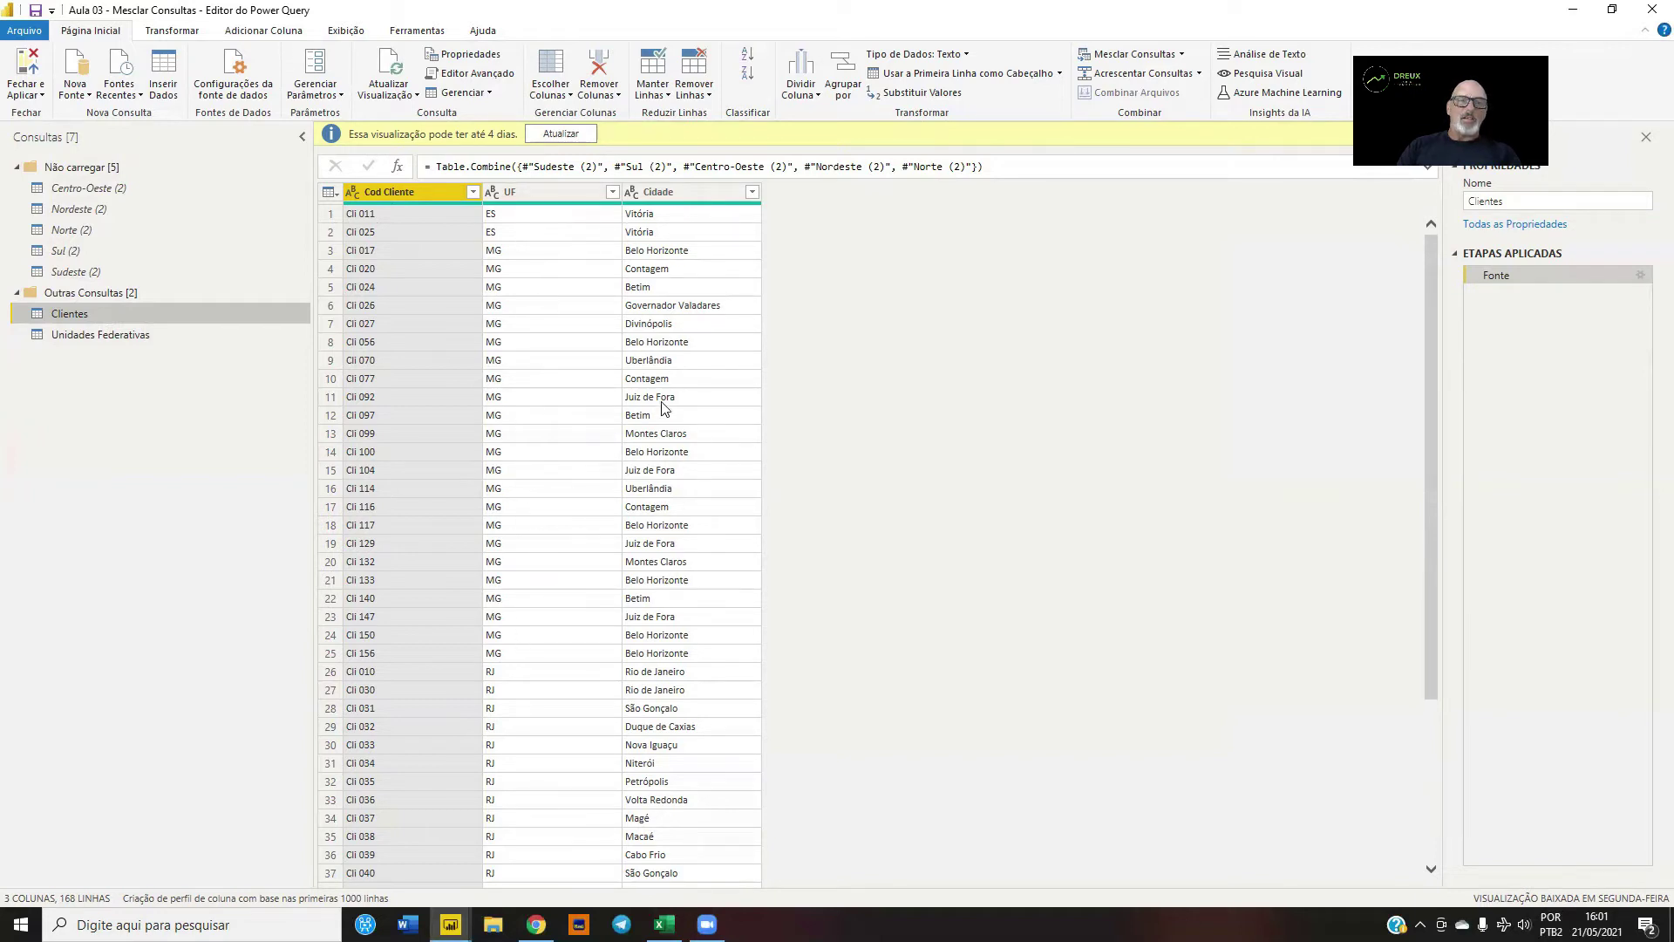
{"action": "left_click", "coordinate": [129, 337]}
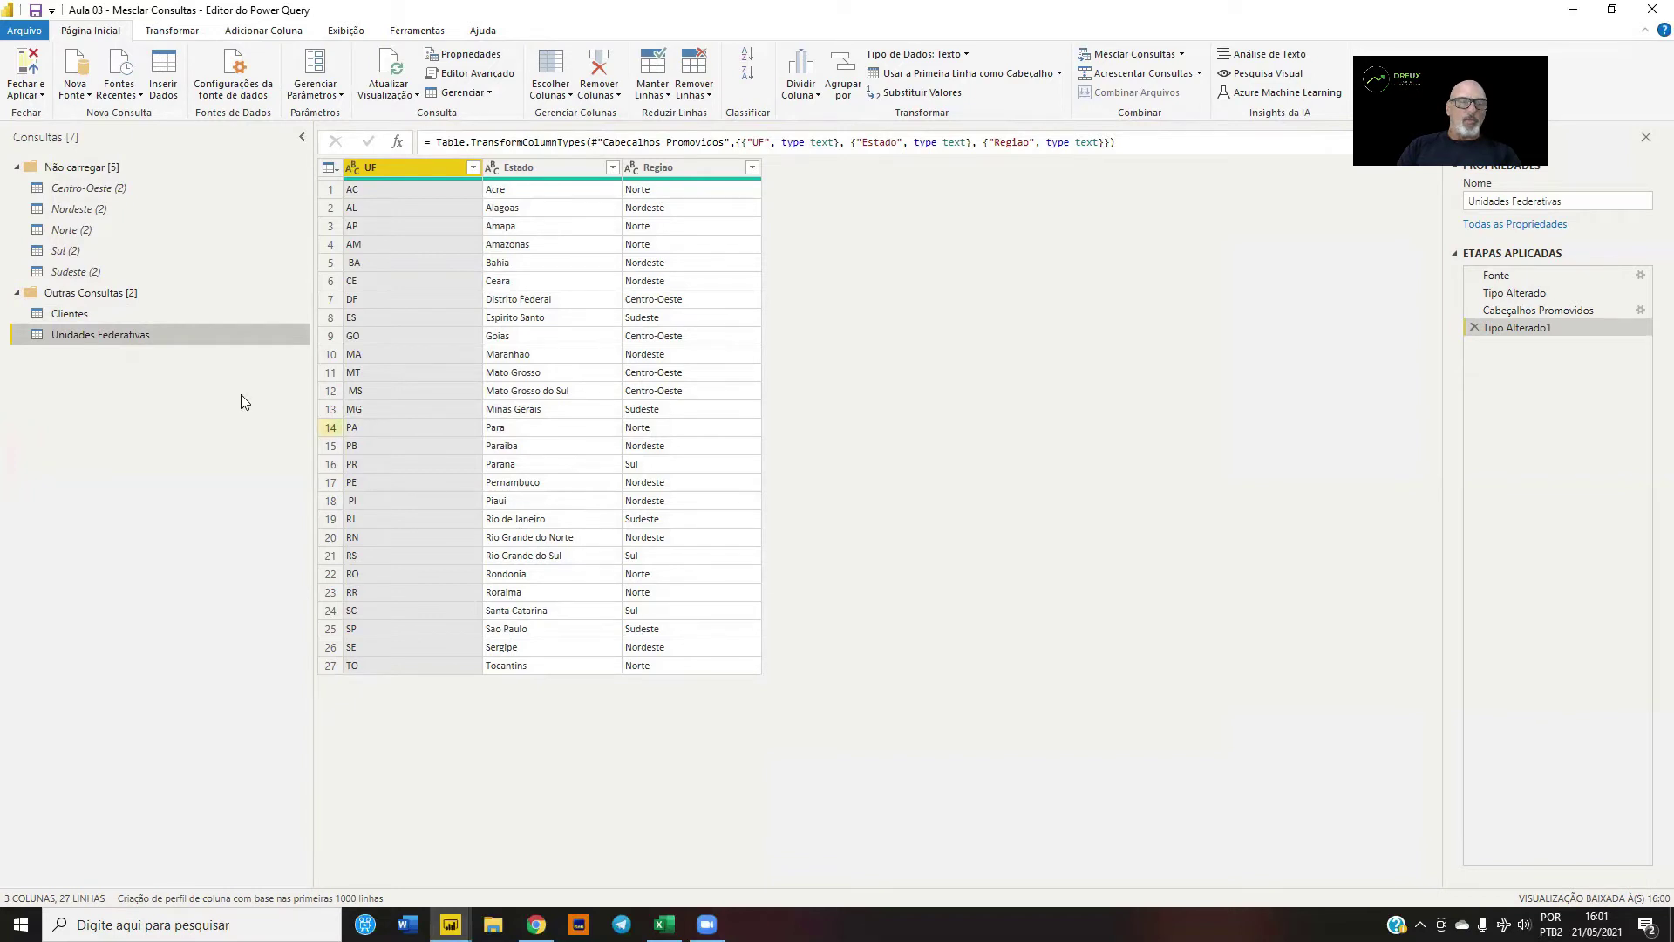
{"action": "left_click", "coordinate": [88, 312]}
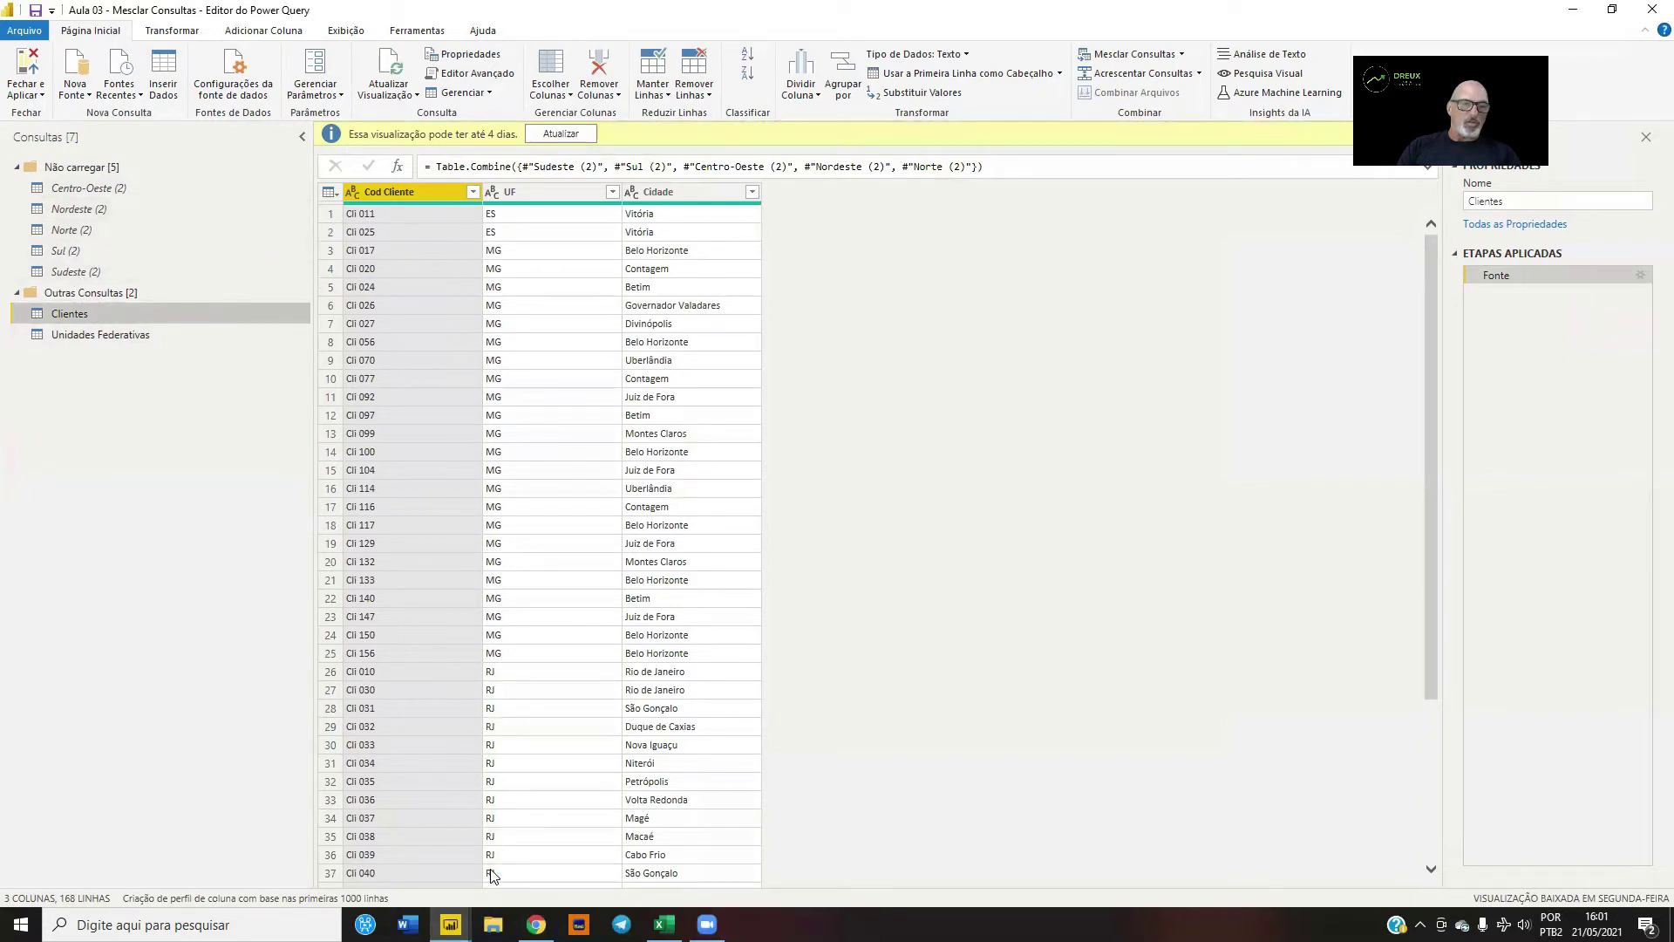
{"action": "left_click", "coordinate": [78, 189]}
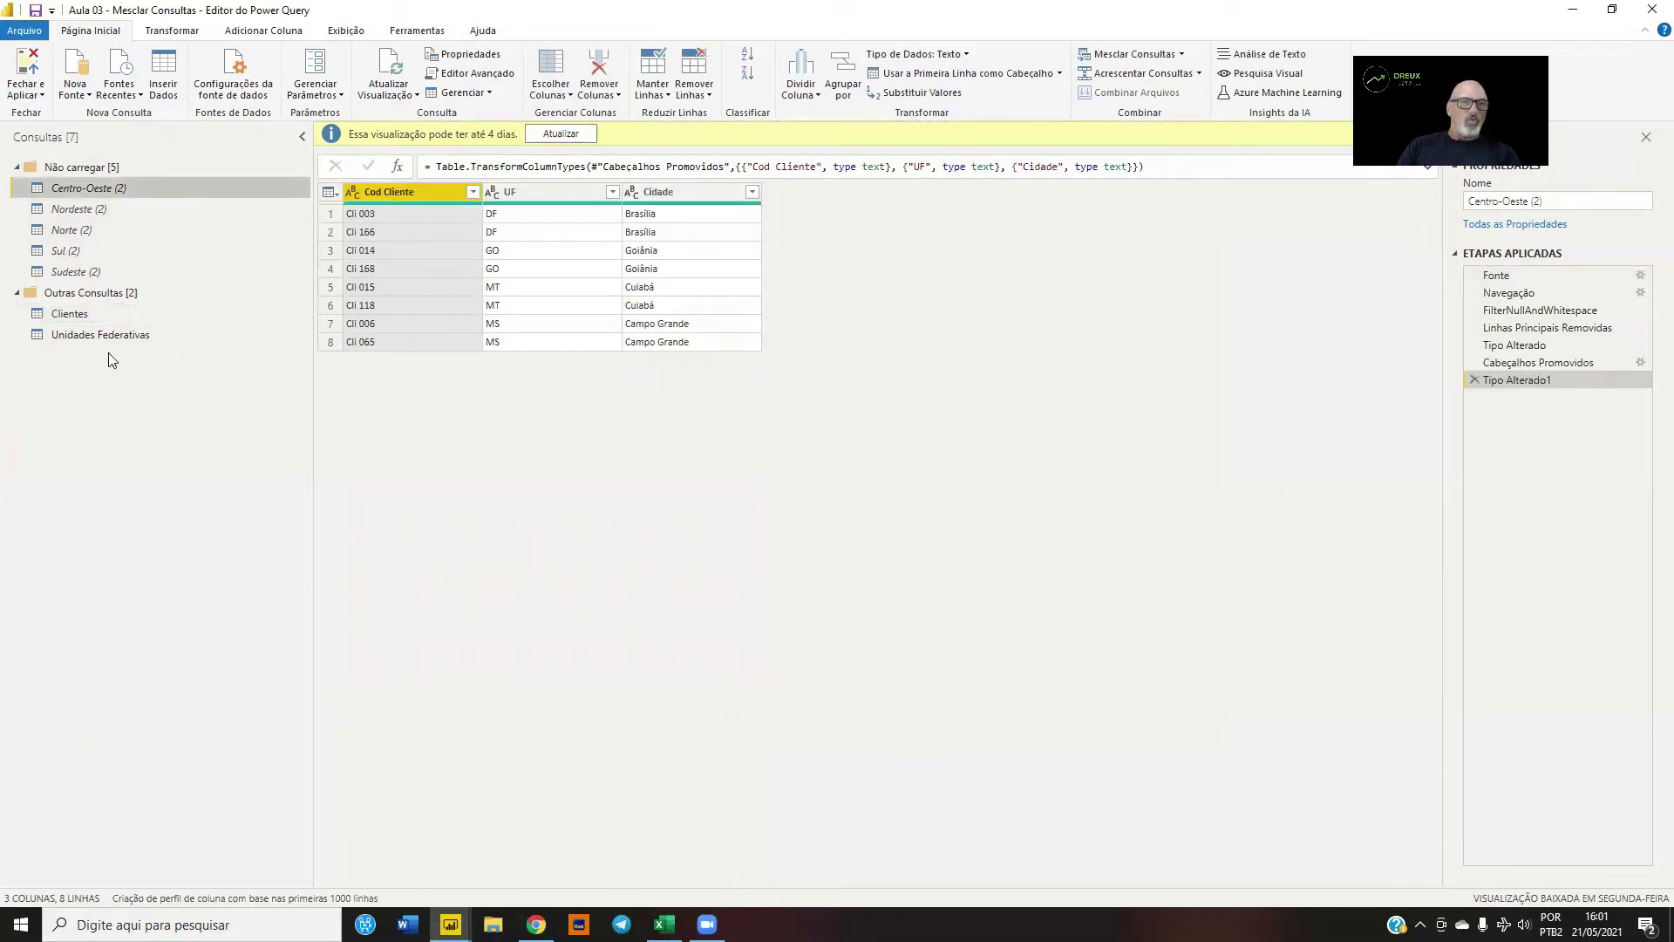
{"action": "left_click", "coordinate": [80, 211]}
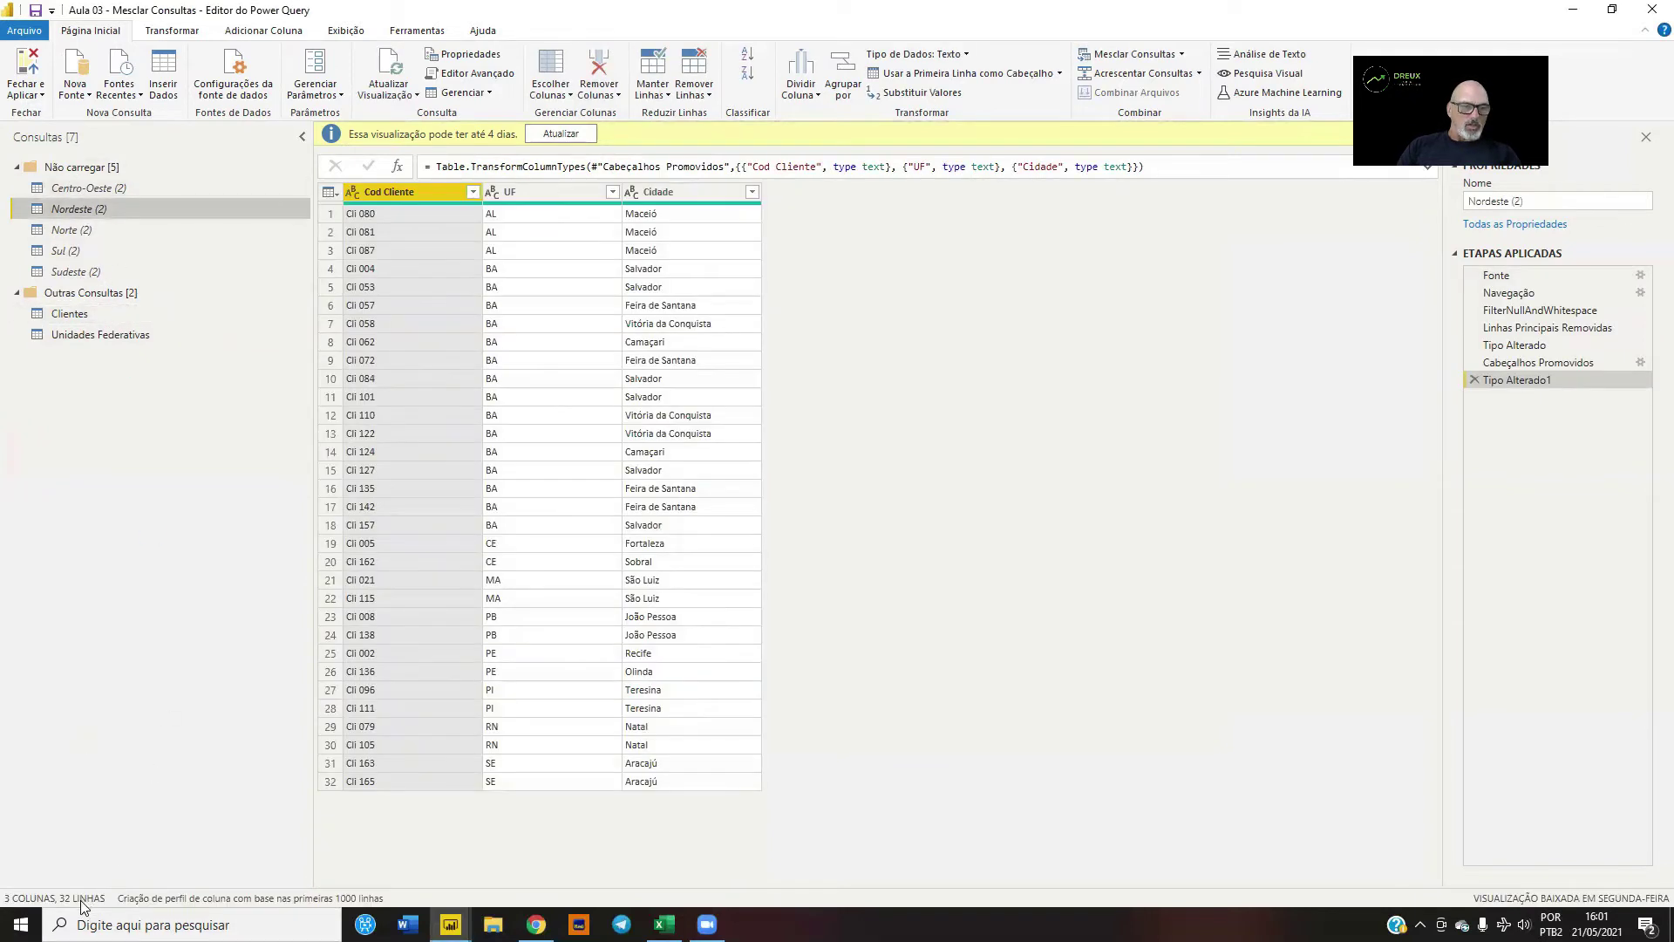
{"action": "left_click", "coordinate": [72, 232]}
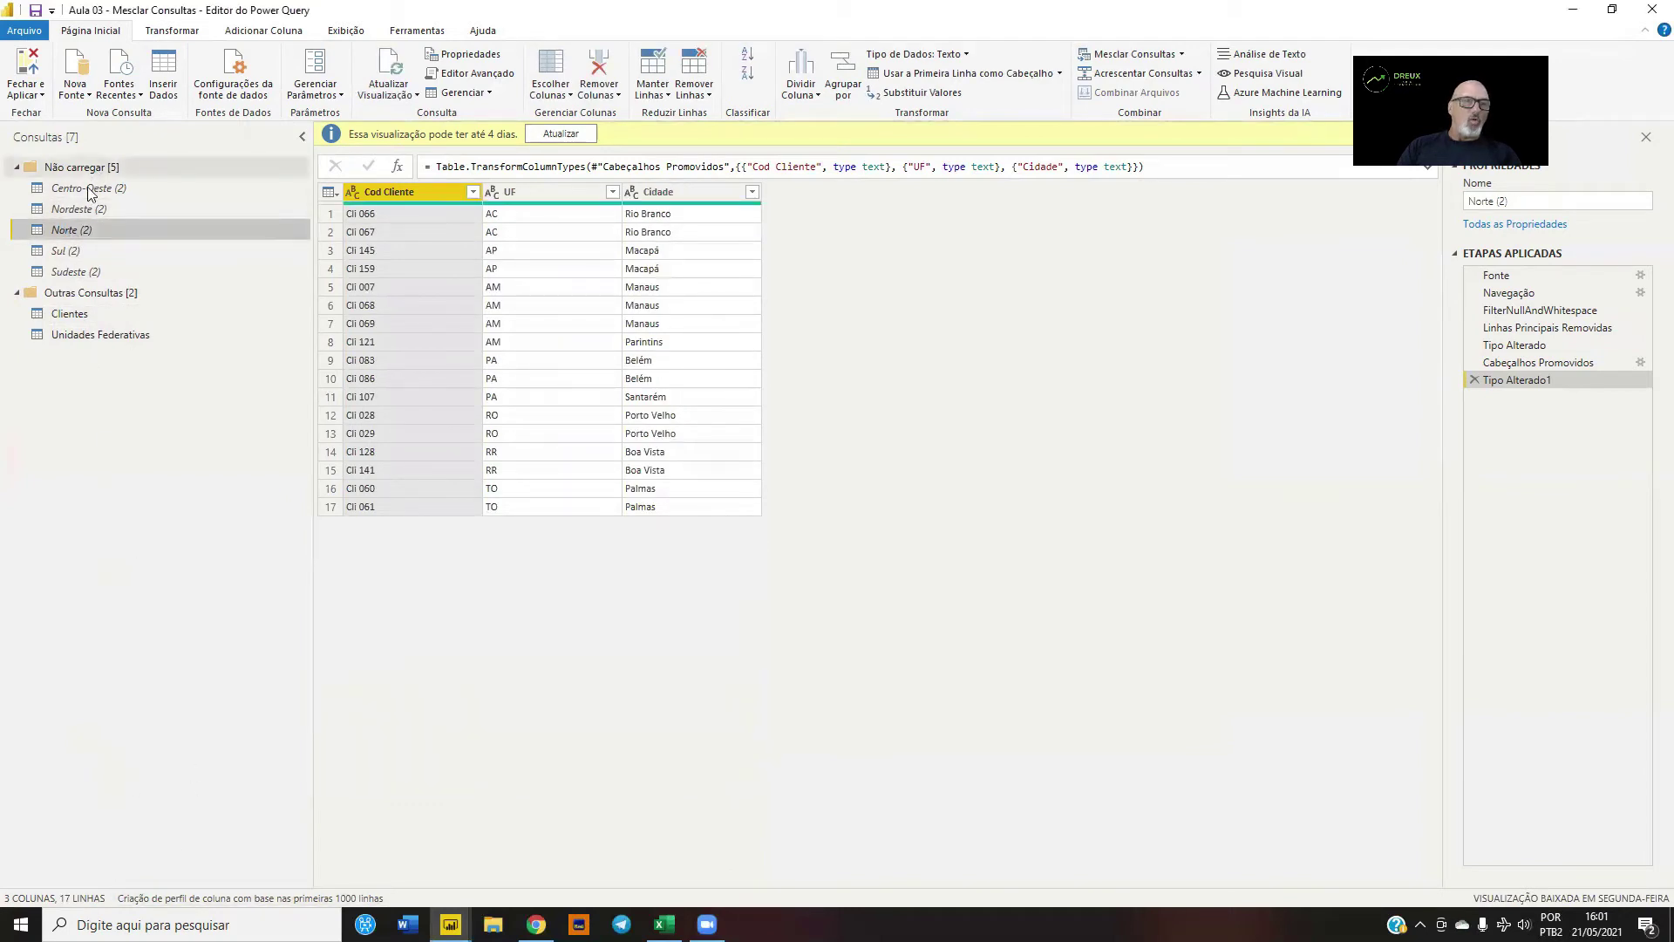
Step: Set up a merge as a new query with Clientes as the first table and Unidades Federativas as the second
{"action": "left_click", "coordinate": [88, 316]}
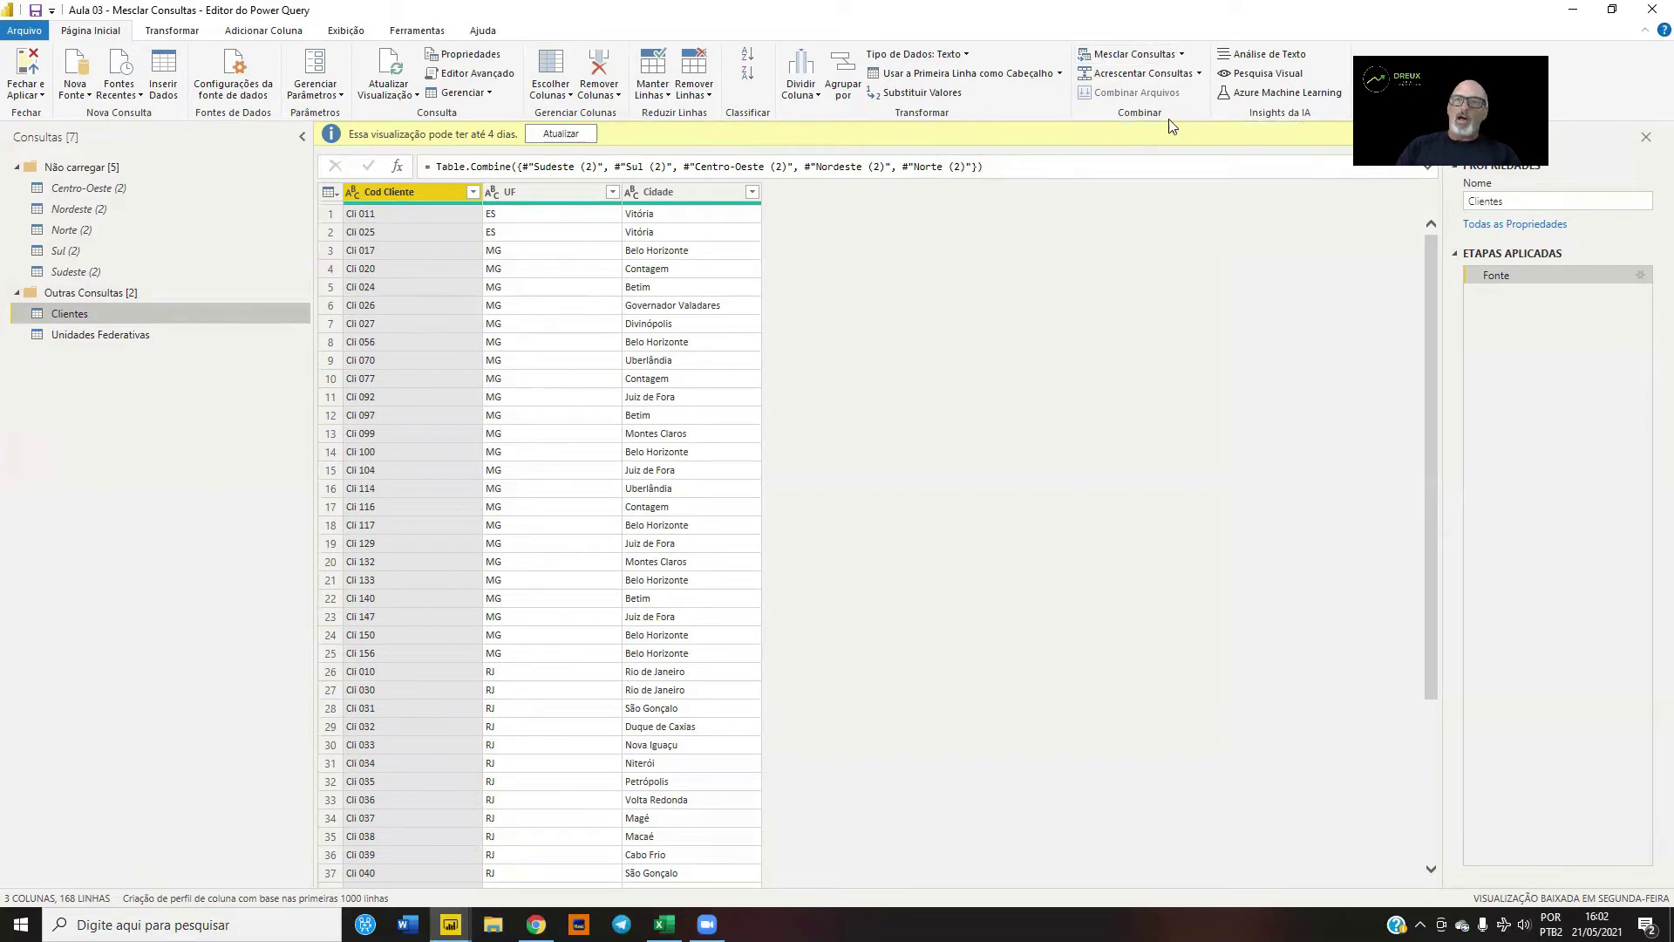
{"action": "left_click", "coordinate": [1182, 54]}
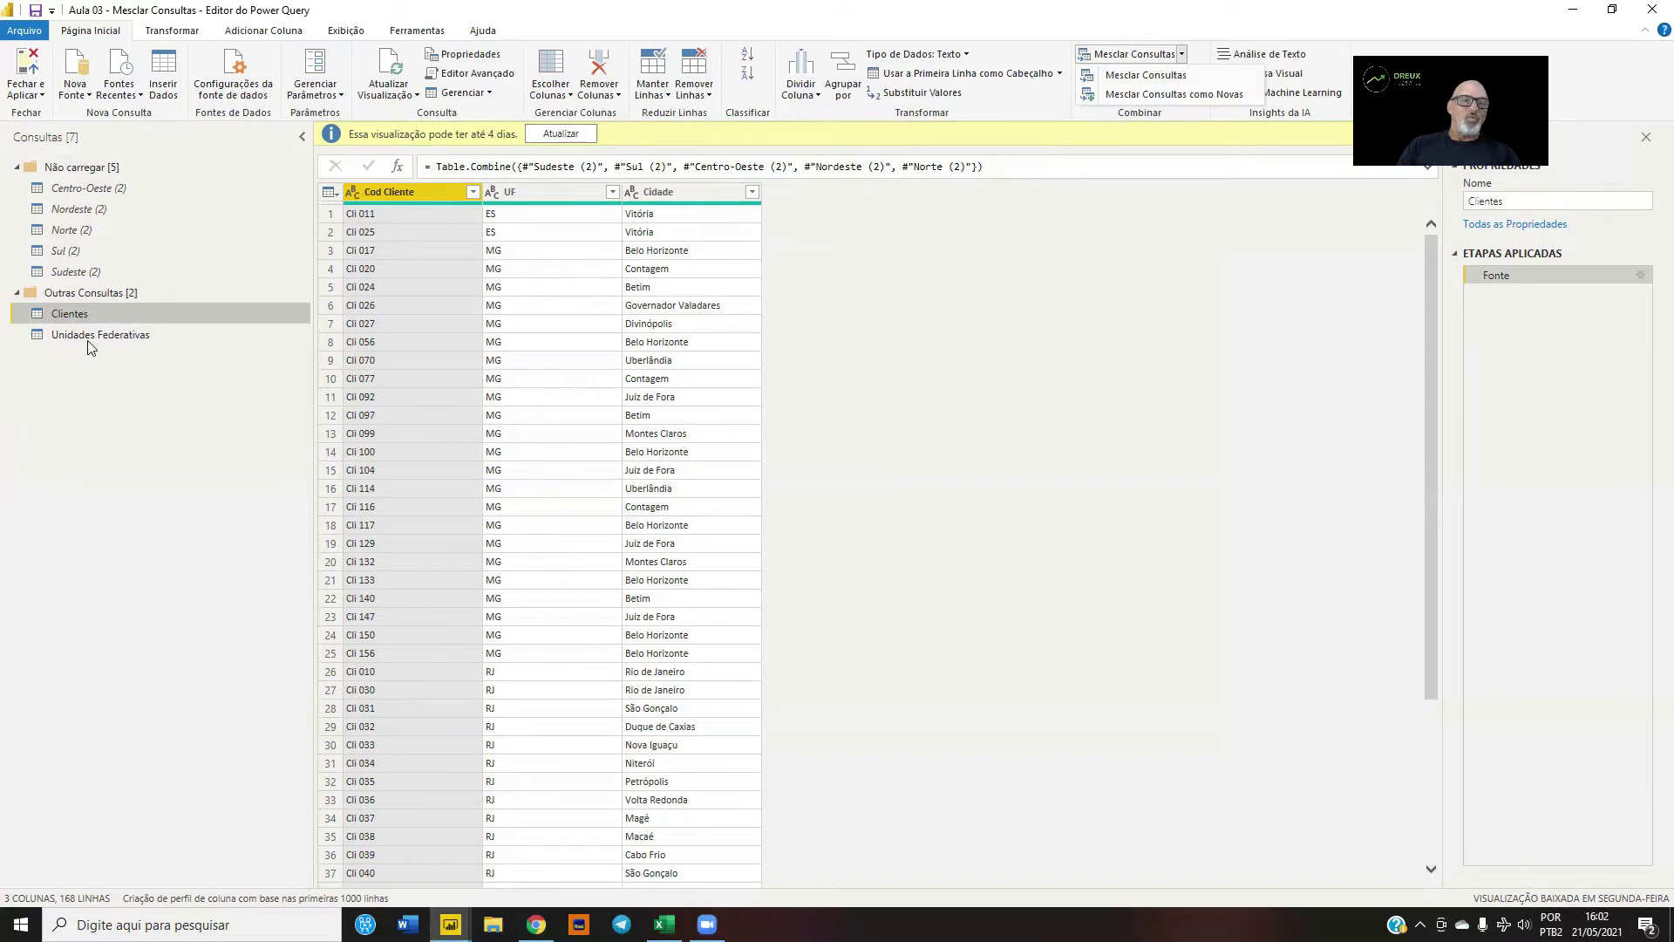
{"action": "left_click", "coordinate": [1142, 94]}
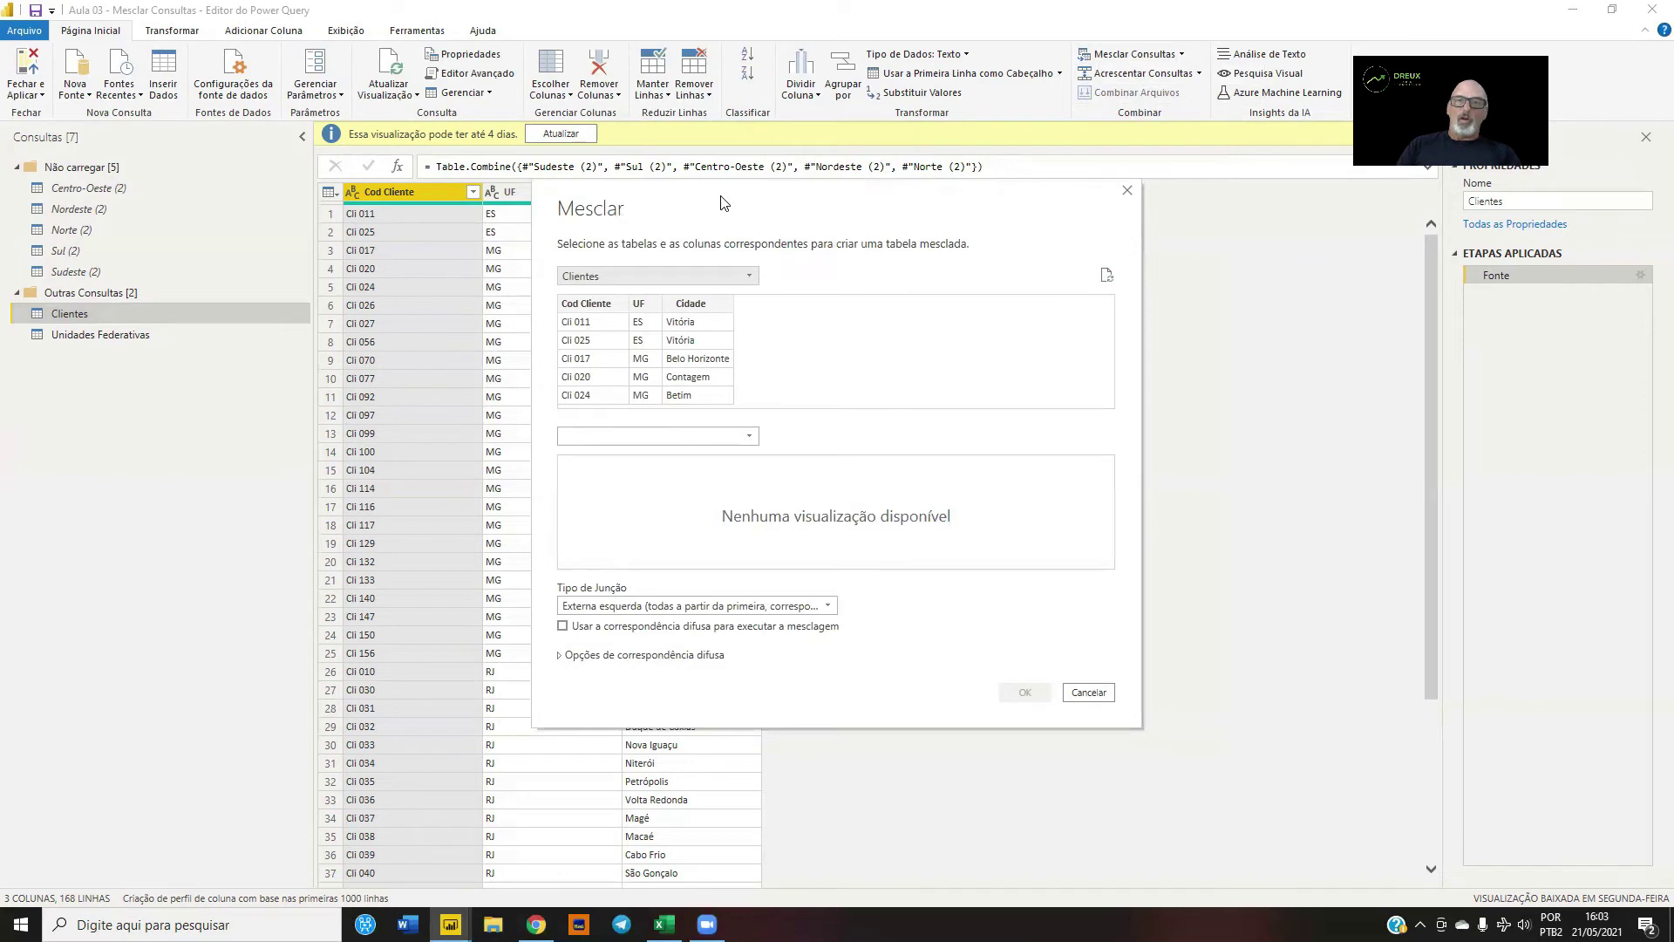
{"action": "left_click_drag", "start_coordinate": [721, 202], "coordinate": [1003, 228]}
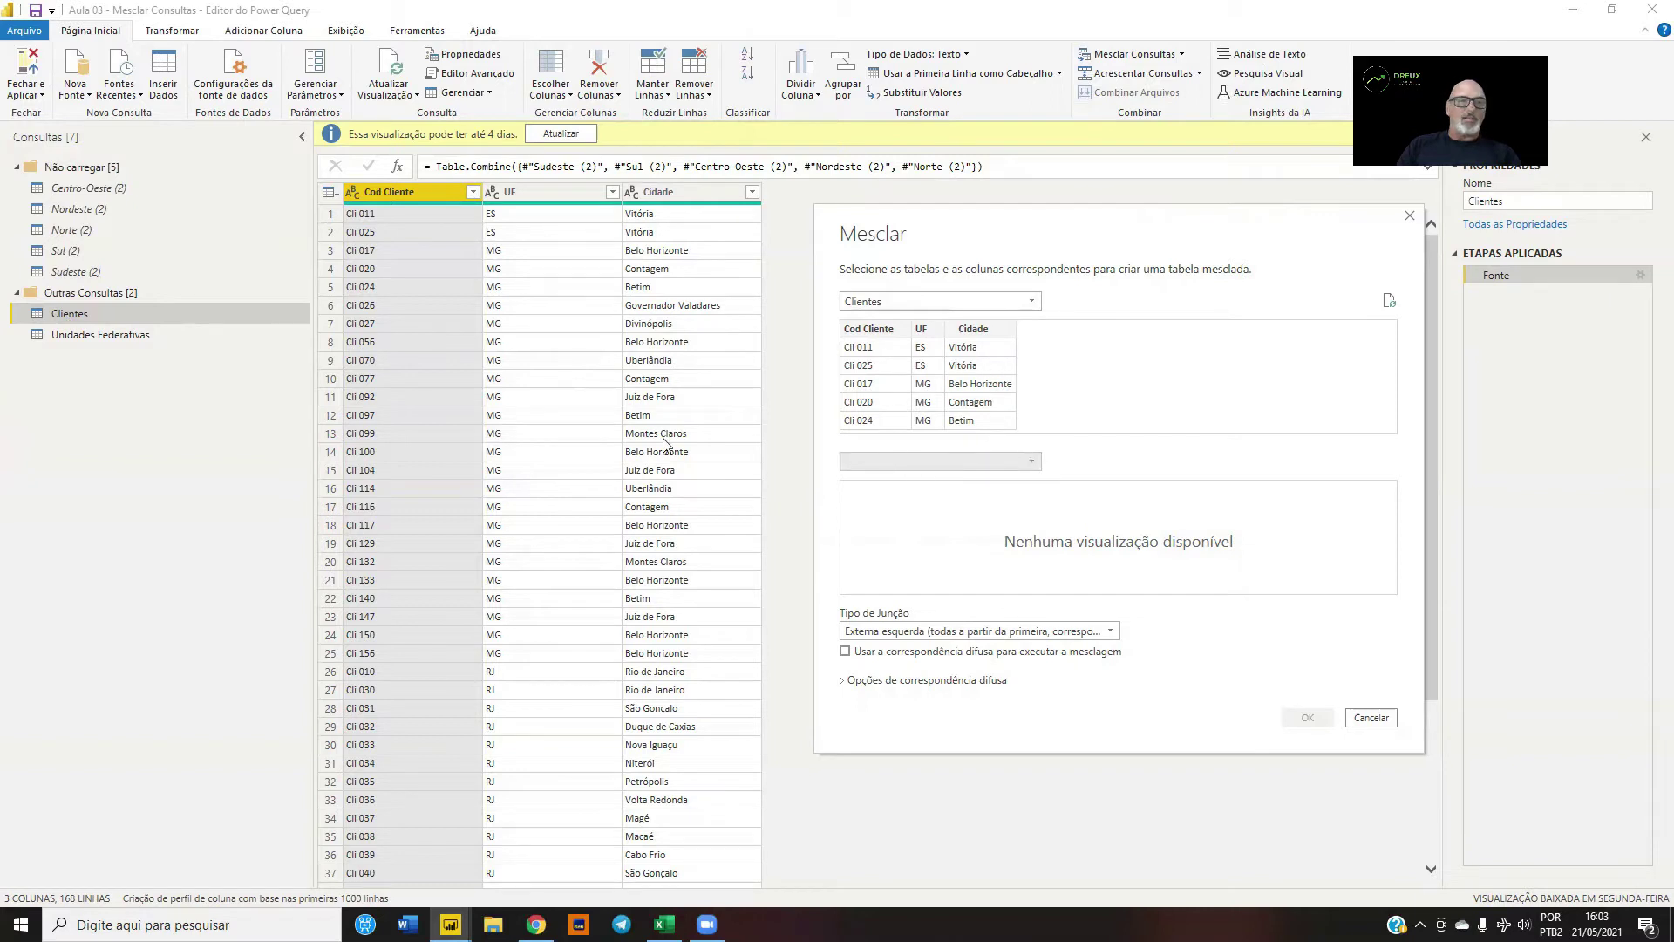
{"action": "left_click", "coordinate": [1031, 461]}
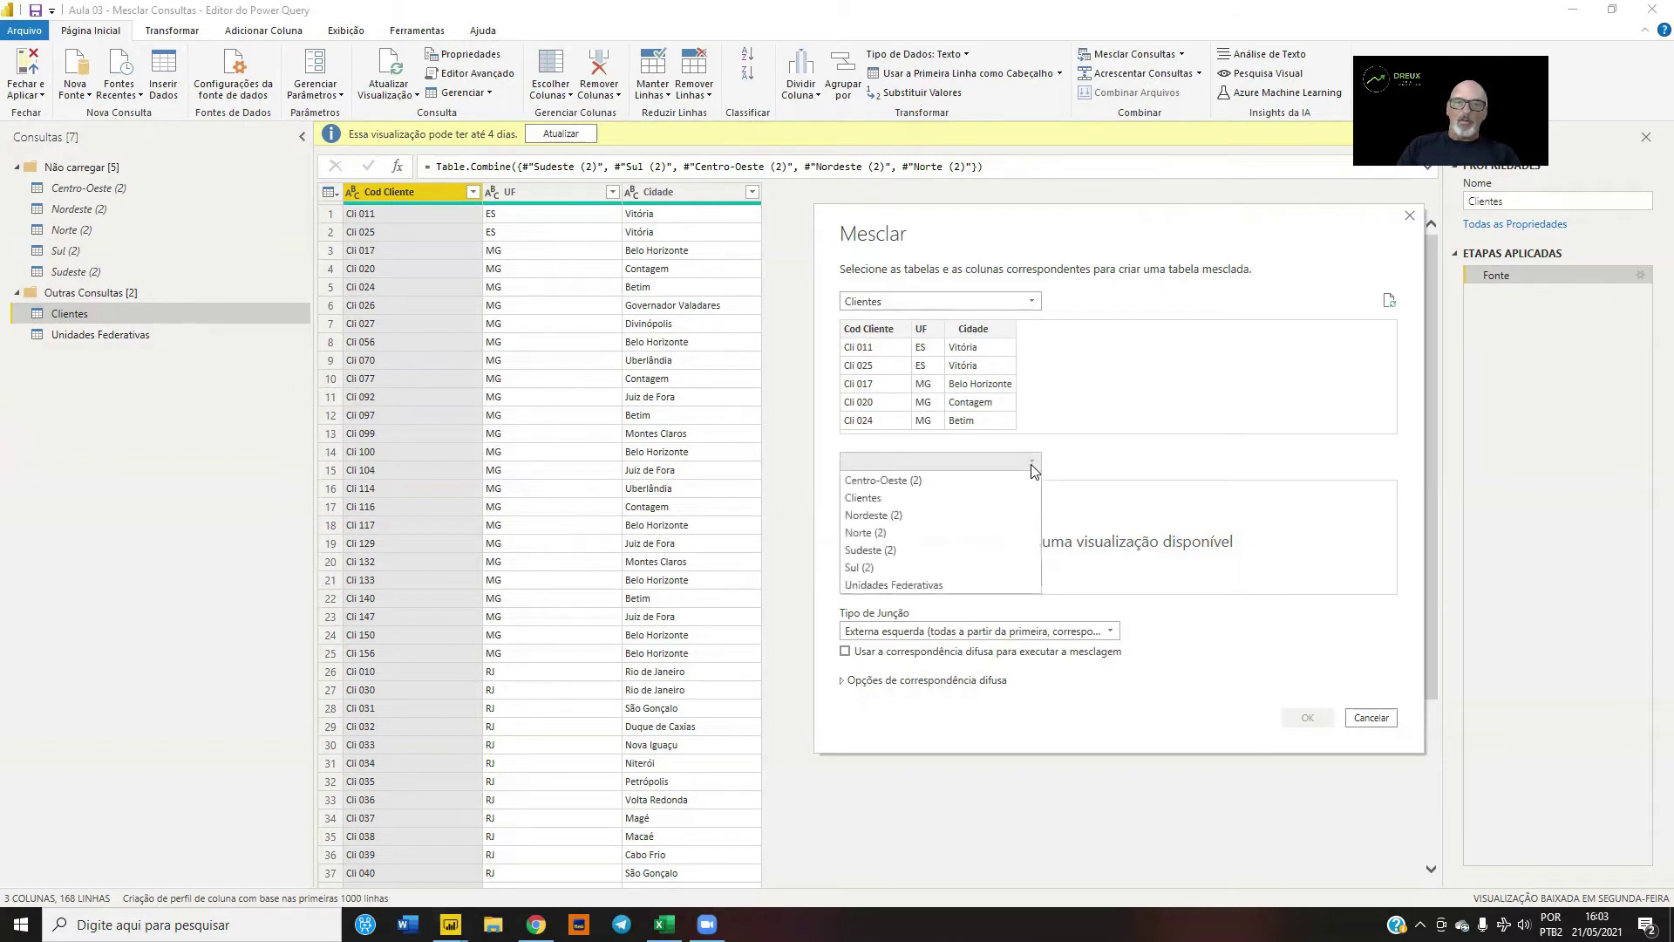
{"action": "left_click", "coordinate": [885, 585]}
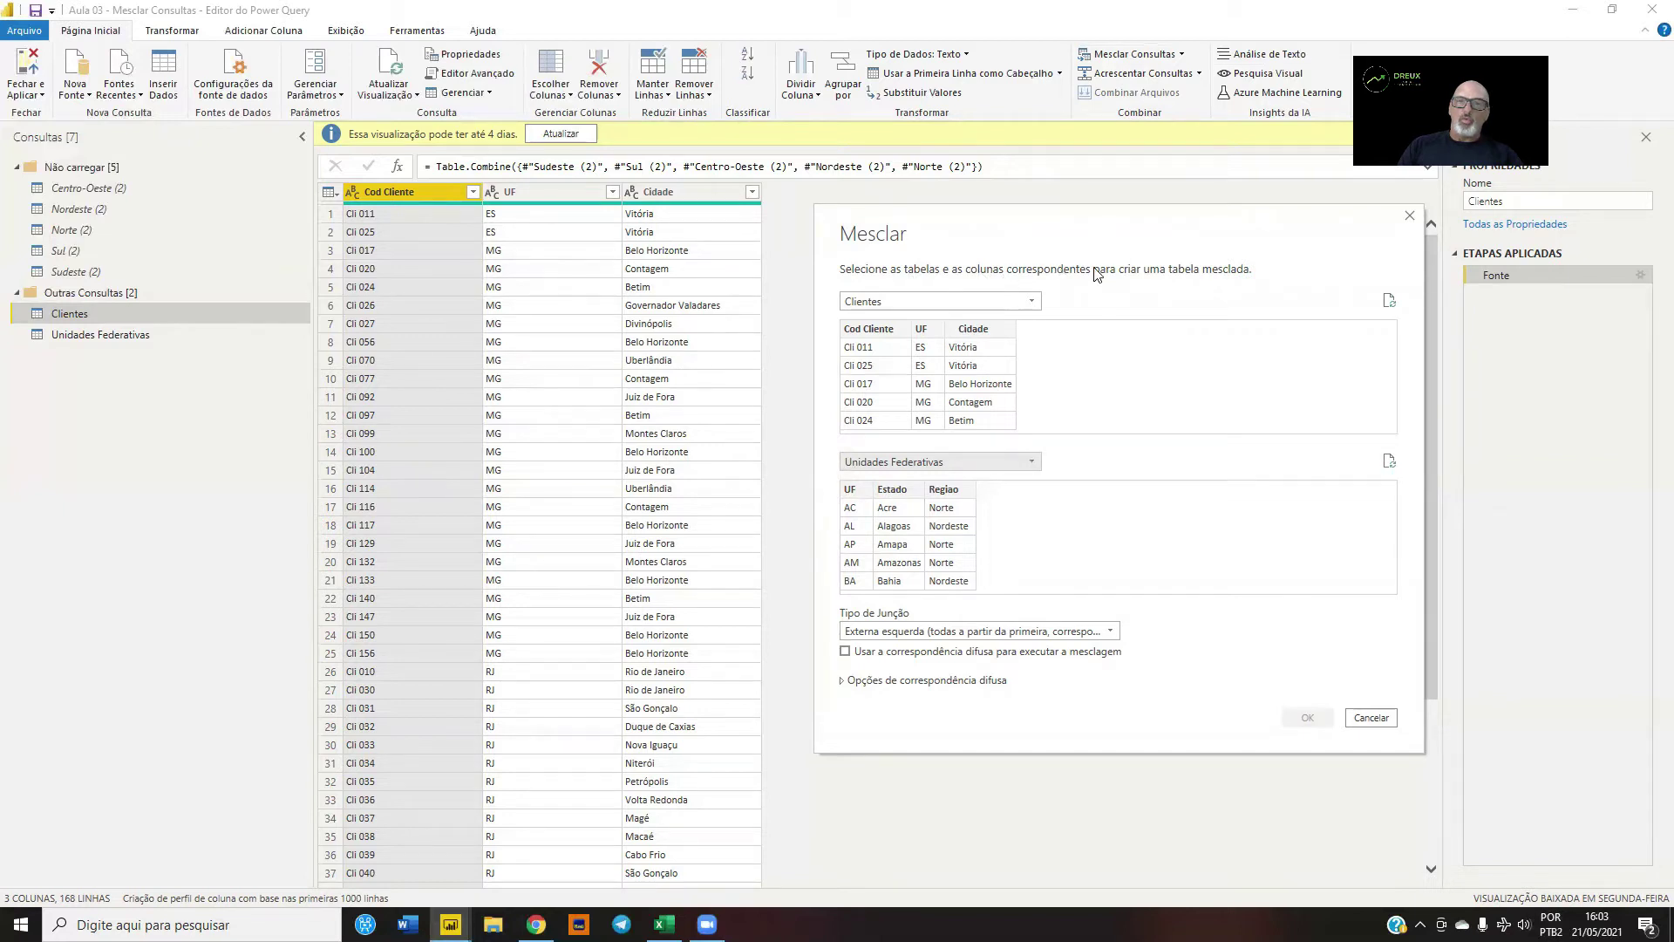
Step: Create the merged query by matching the UF columns of both tables with a left outer join and fuzzy matching
{"action": "left_click", "coordinate": [929, 330]}
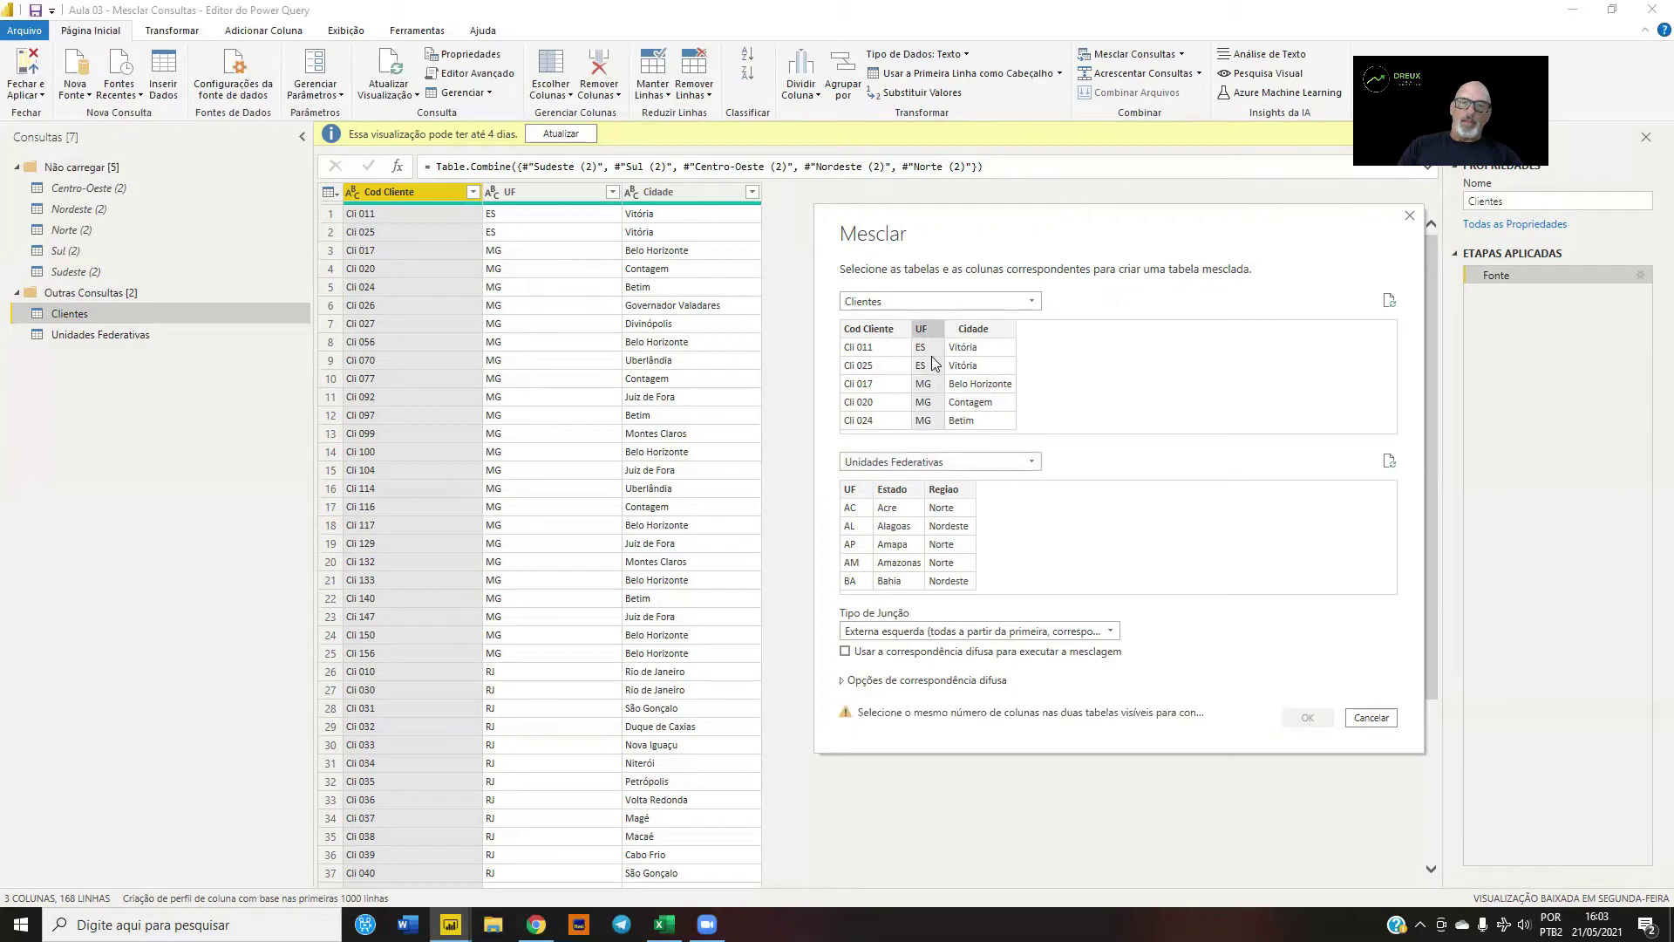
{"action": "left_click", "coordinate": [851, 491]}
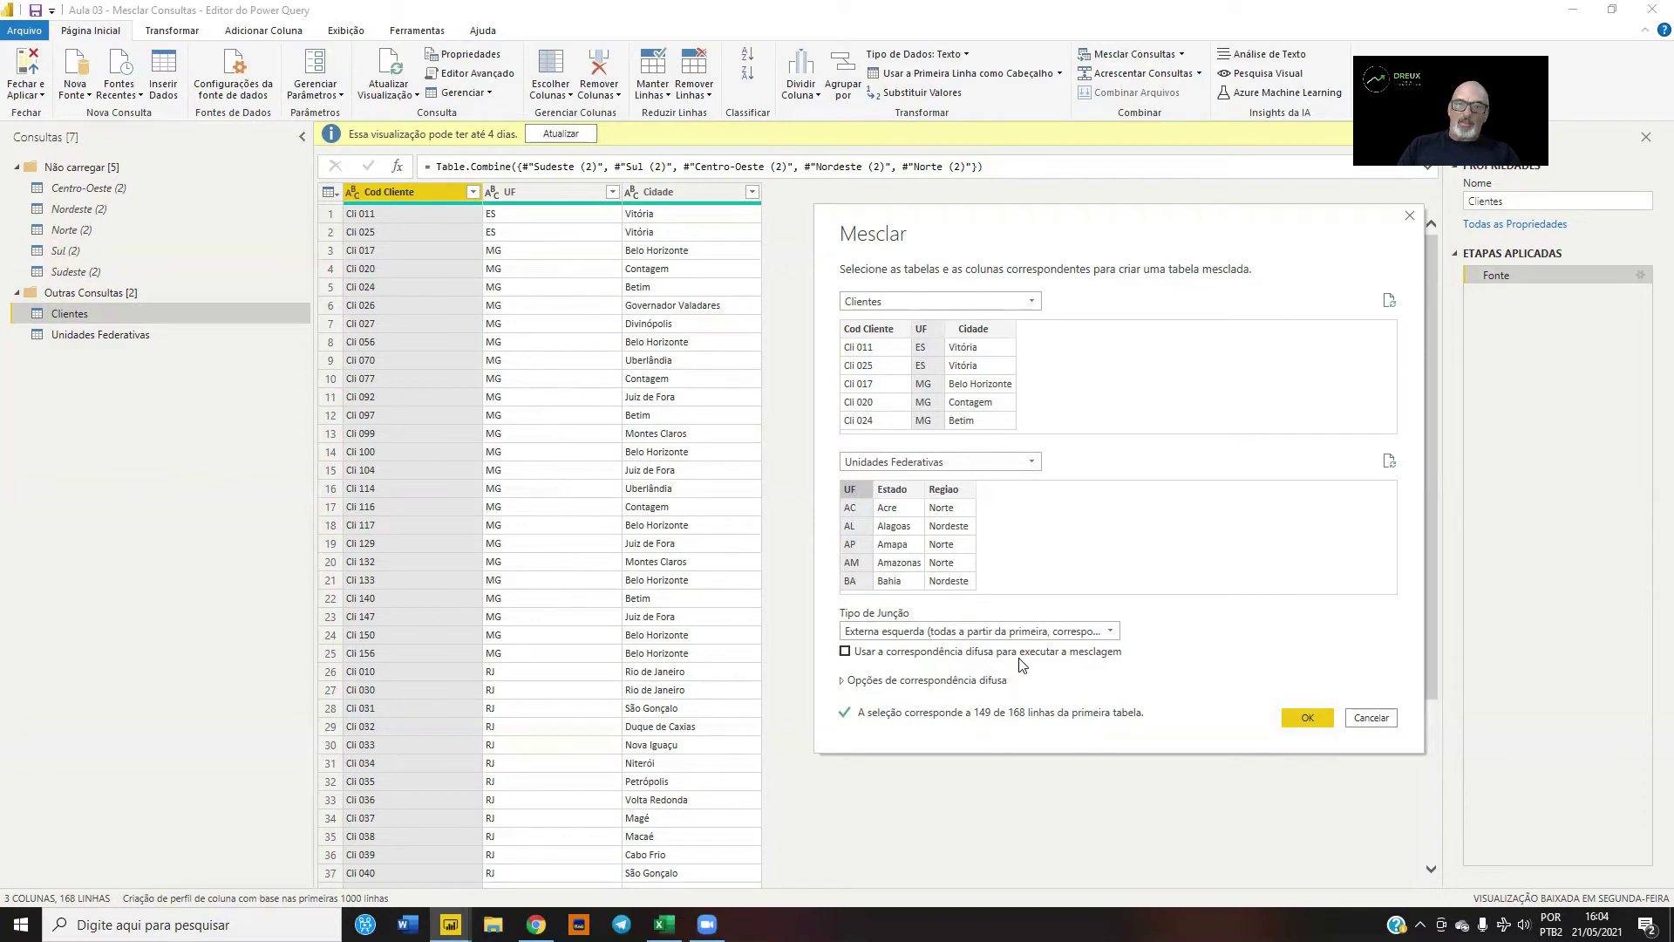
{"action": "left_click", "coordinate": [845, 652]}
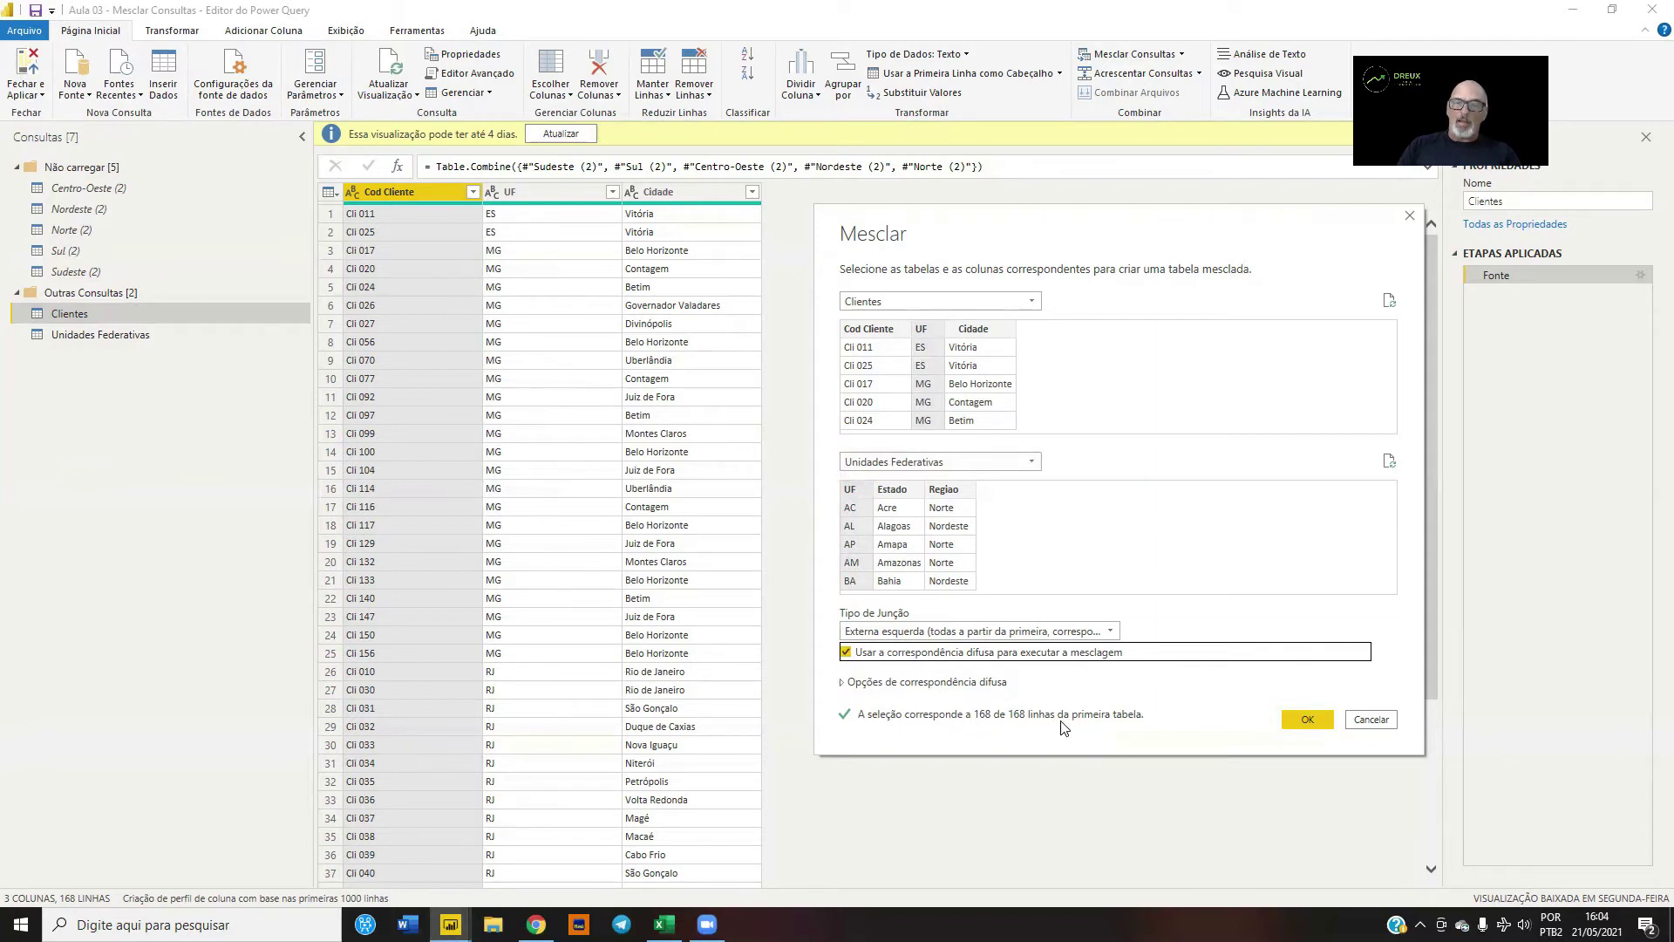
{"action": "left_click", "coordinate": [1317, 717]}
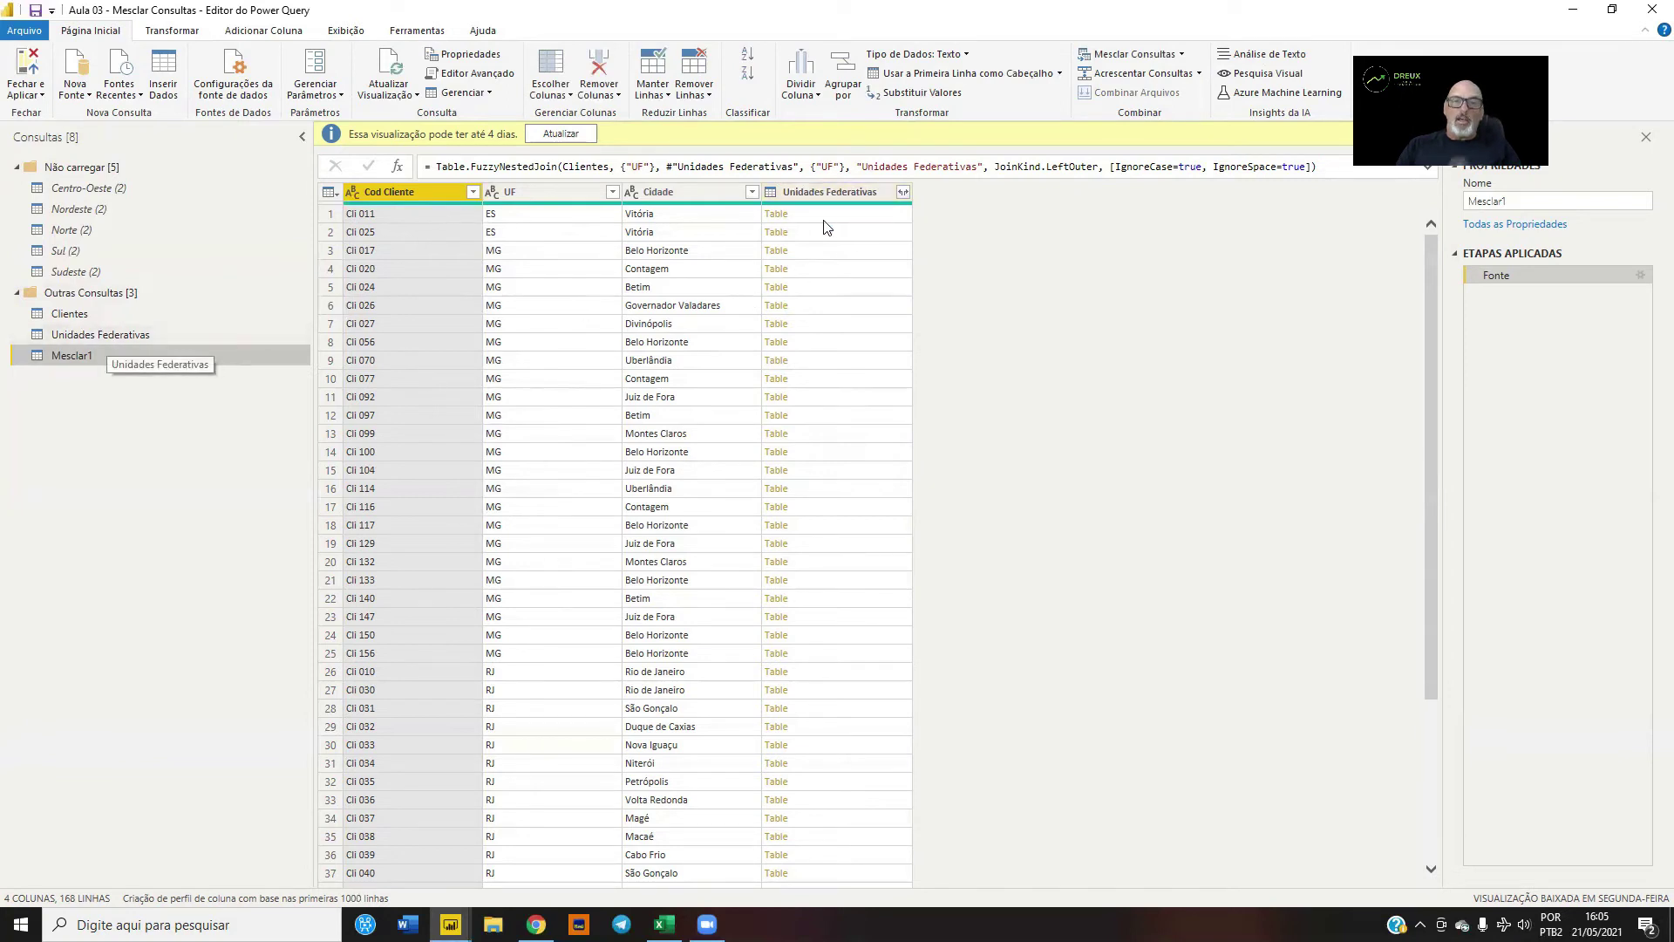
Step: Preview the nested Unidades Federativas tables in the first two rows of the merged query
{"action": "left_click", "coordinate": [873, 219]}
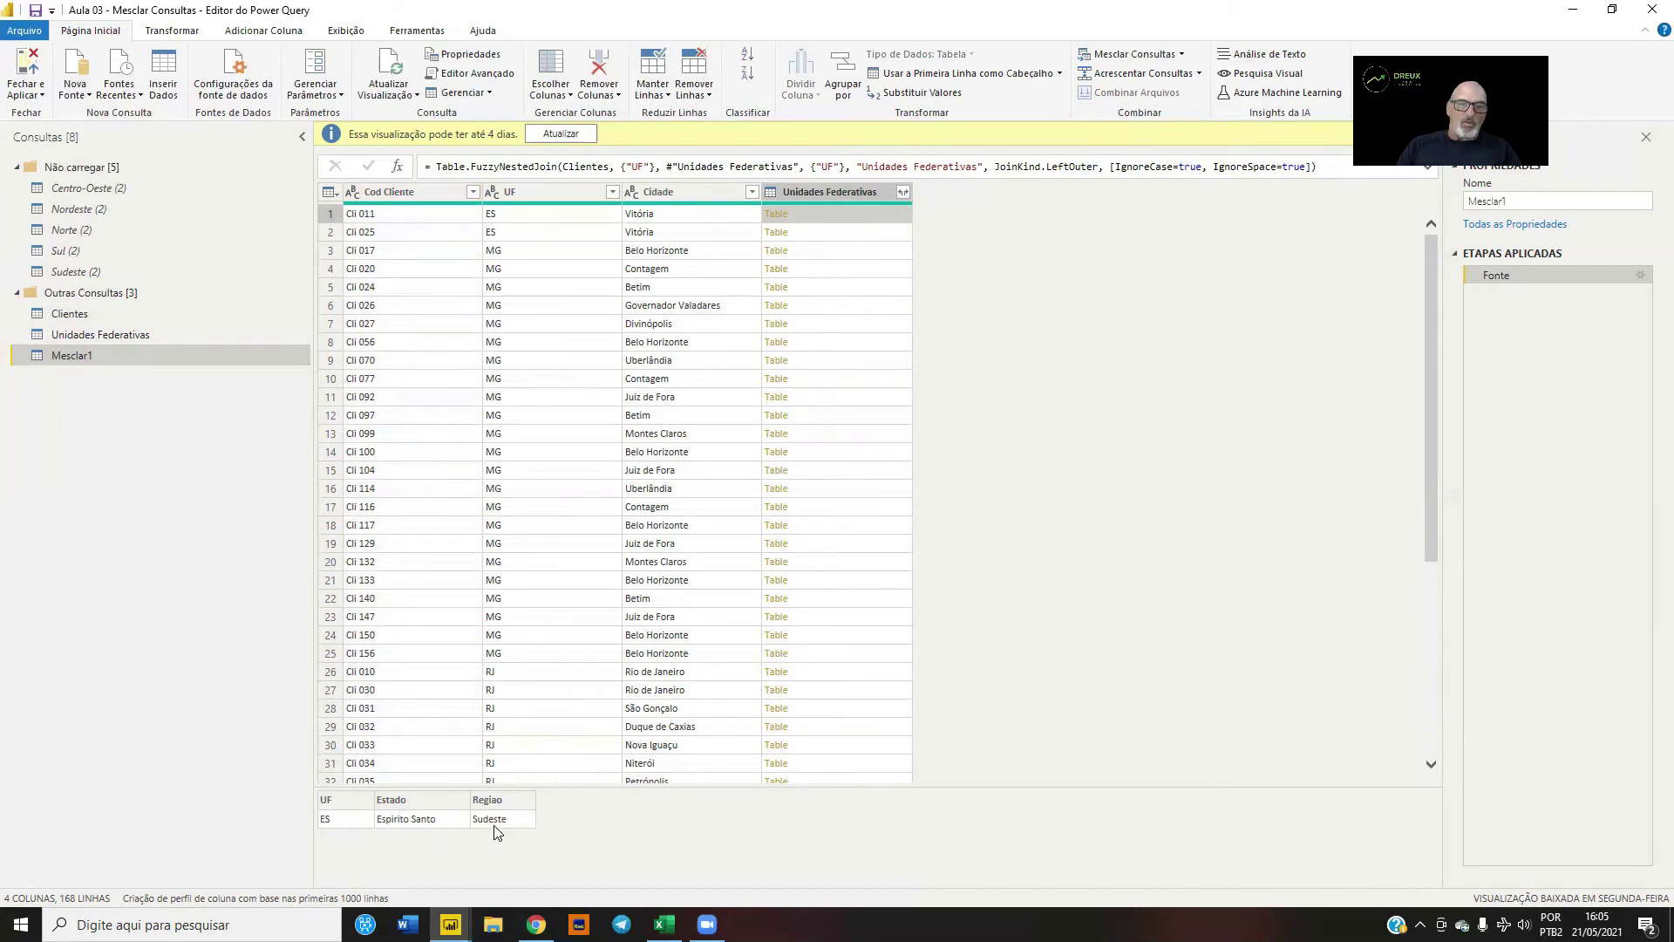
{"action": "left_click", "coordinate": [855, 238]}
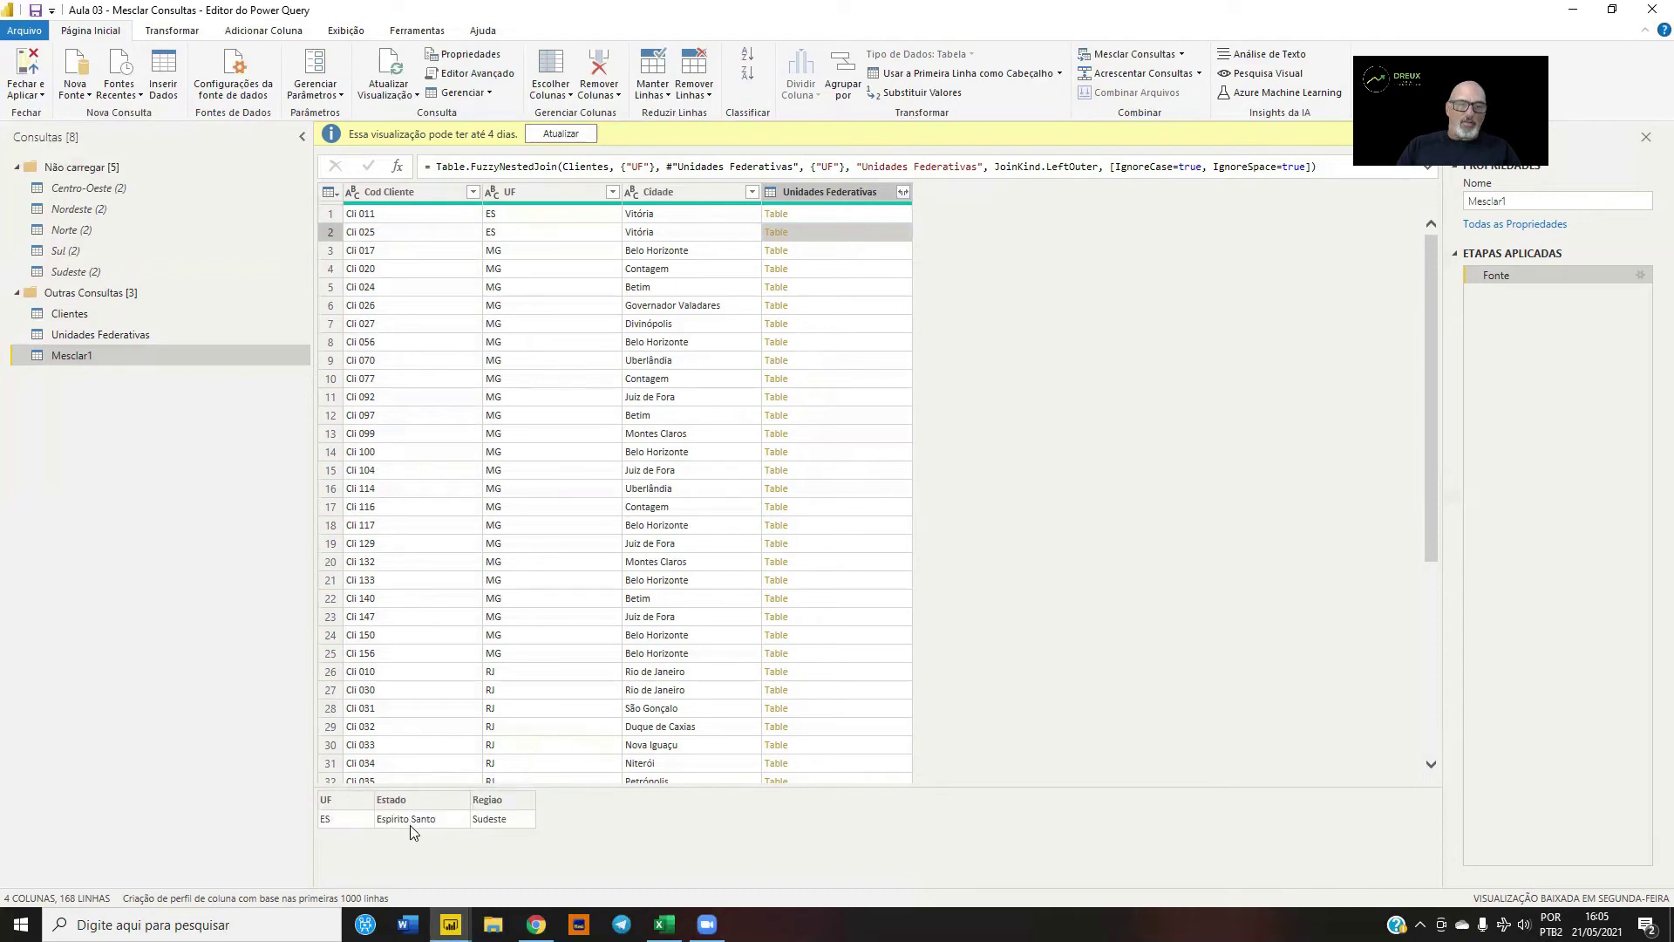
Step: Expand the merged Unidades Federativas column into UF, Estado and Regiao without using the original column name as prefix
{"action": "left_click", "coordinate": [822, 252]}
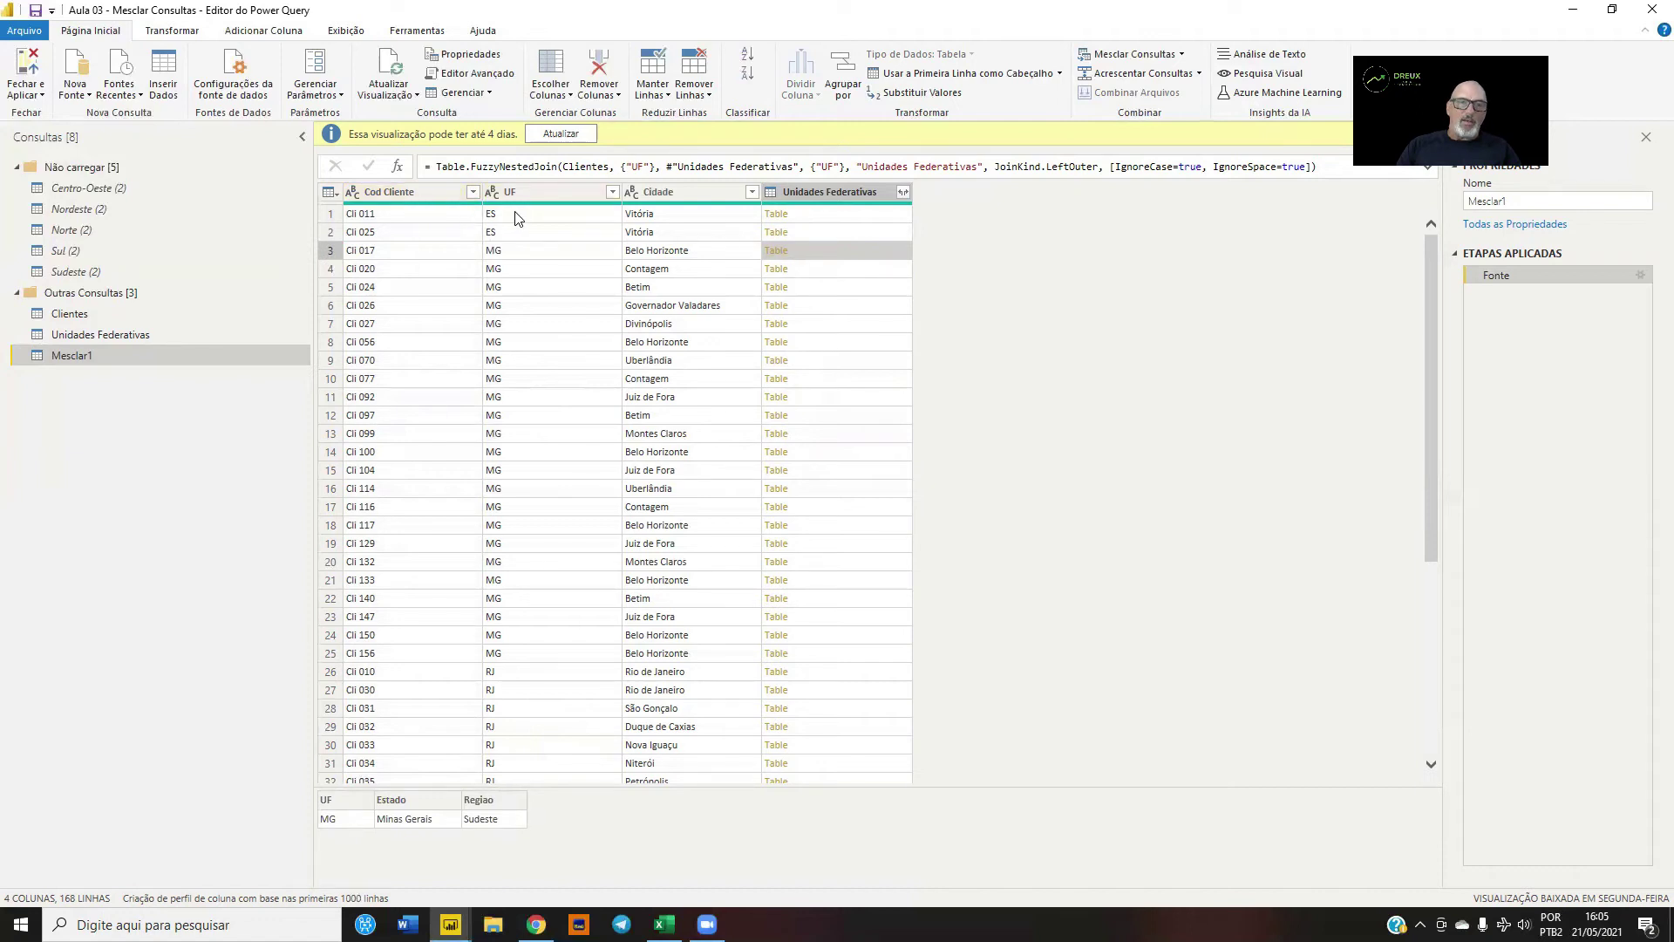
{"action": "left_click", "coordinate": [838, 215]}
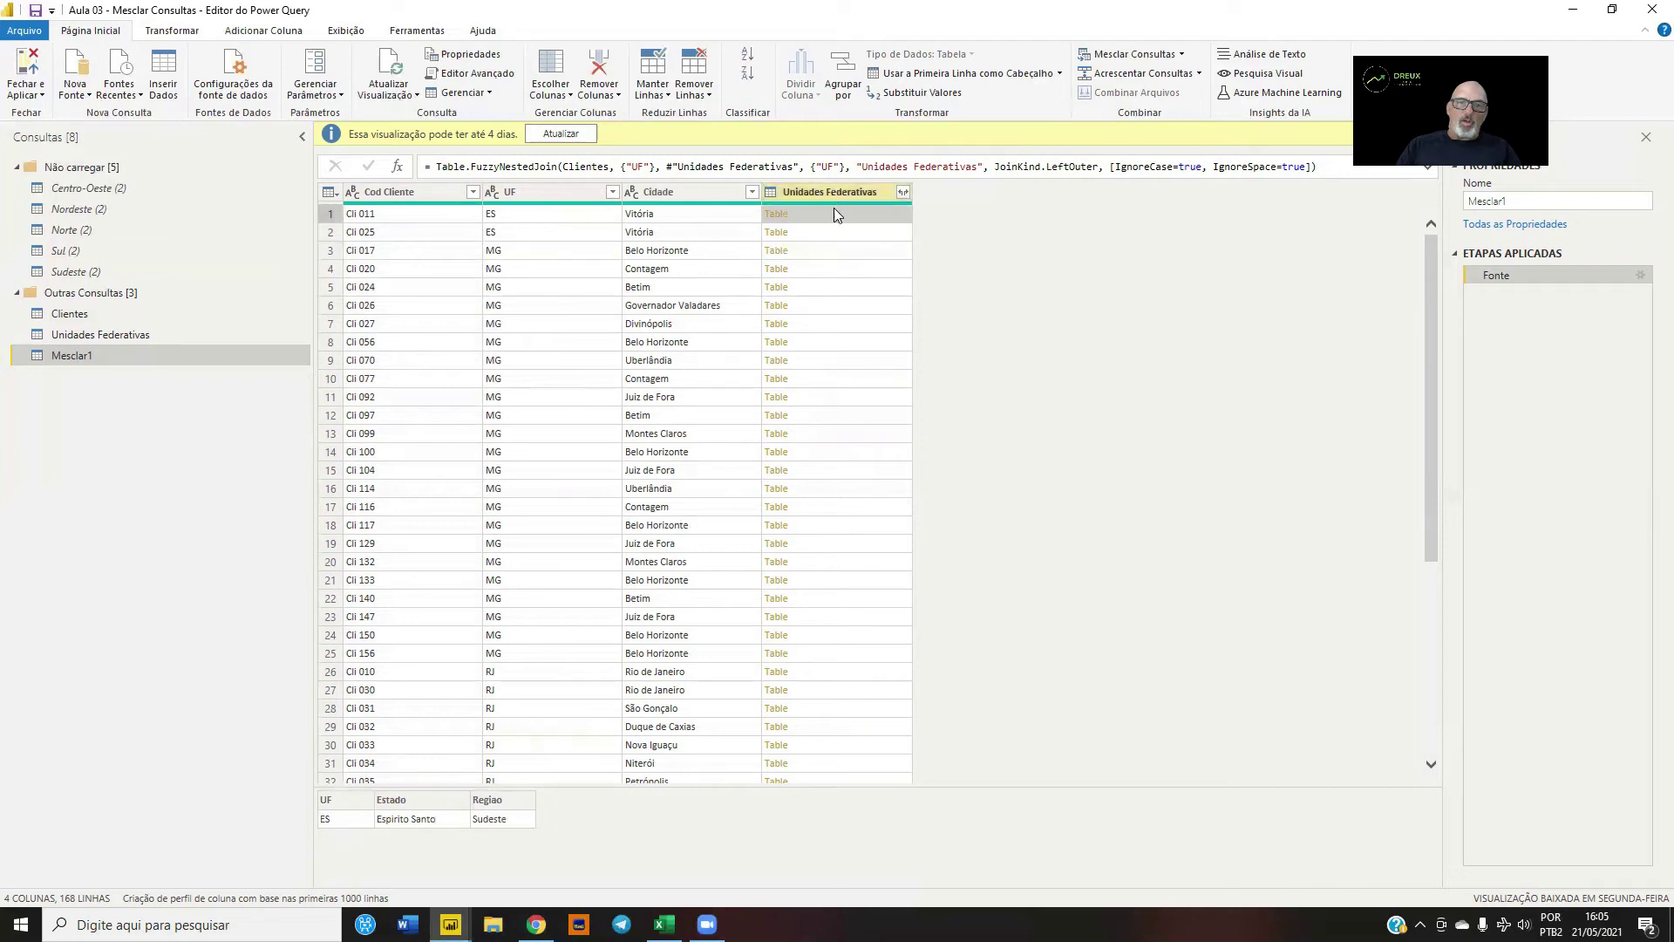
{"action": "left_click", "coordinate": [903, 192]}
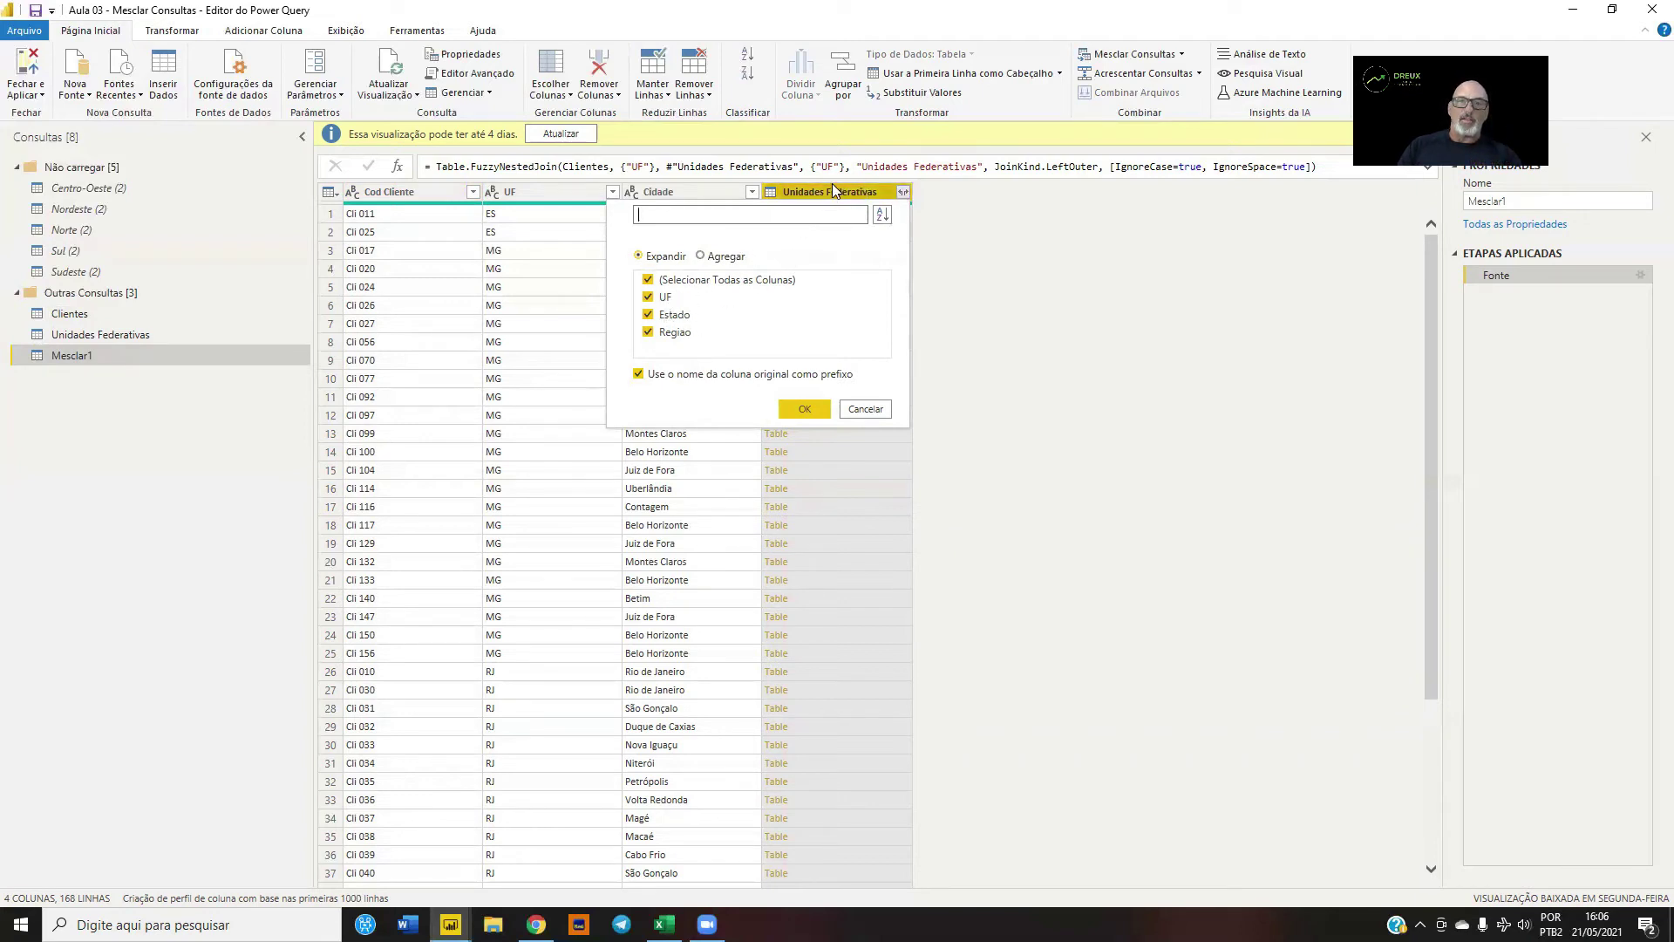
{"action": "left_click", "coordinate": [639, 374]}
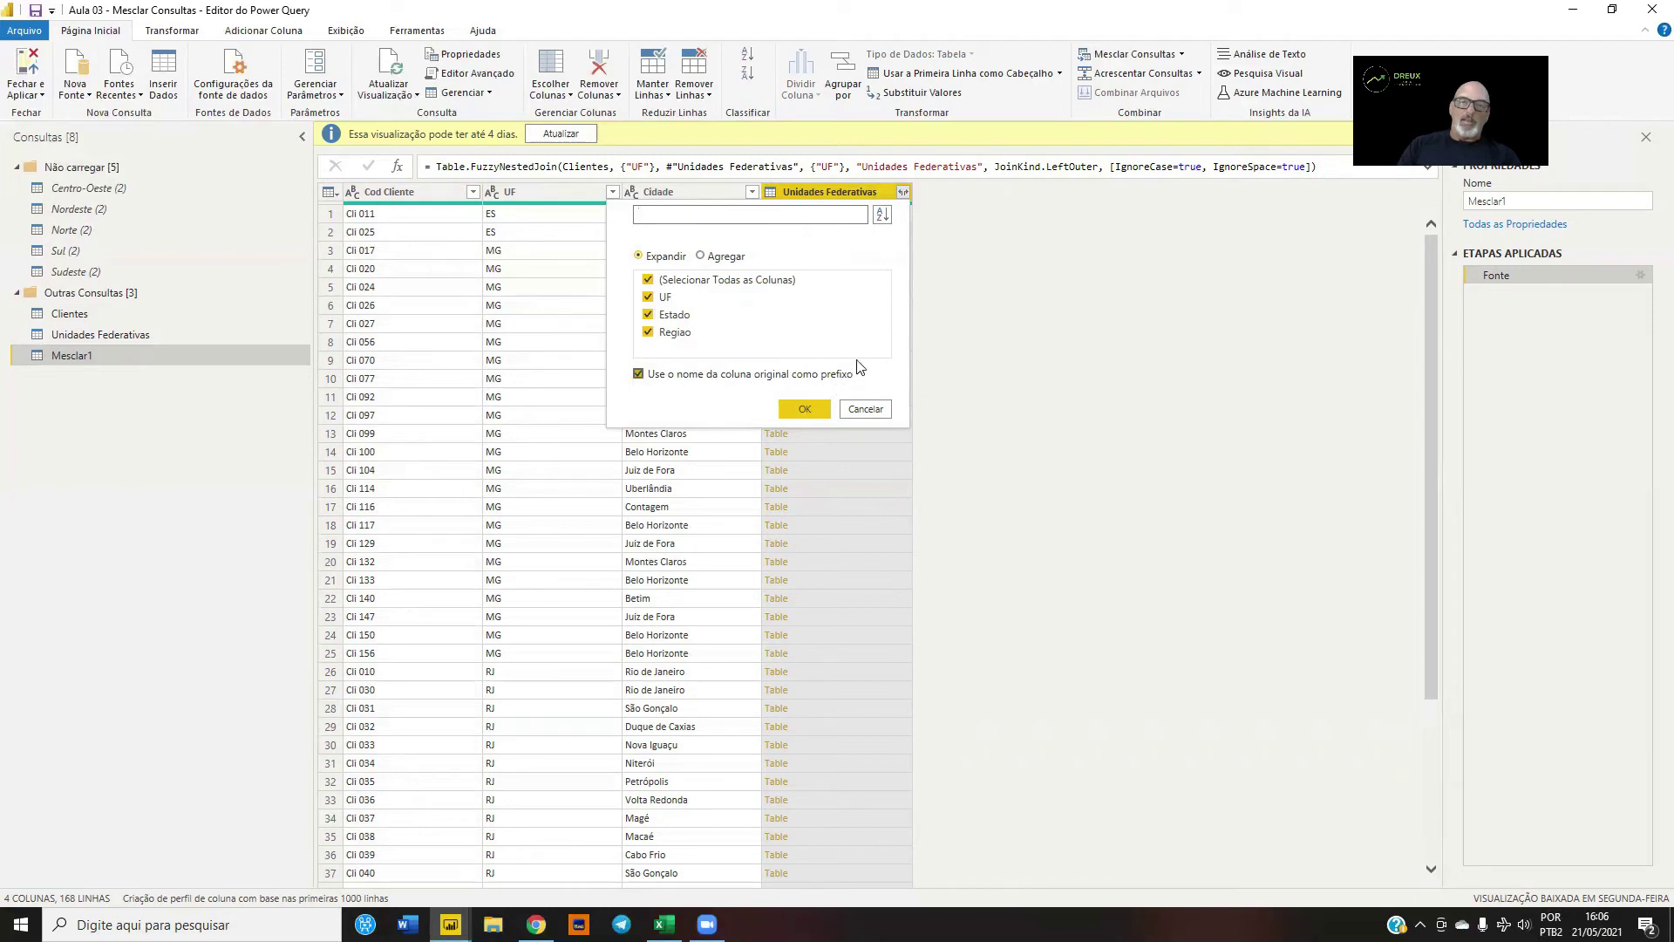
{"action": "left_click", "coordinate": [639, 375]}
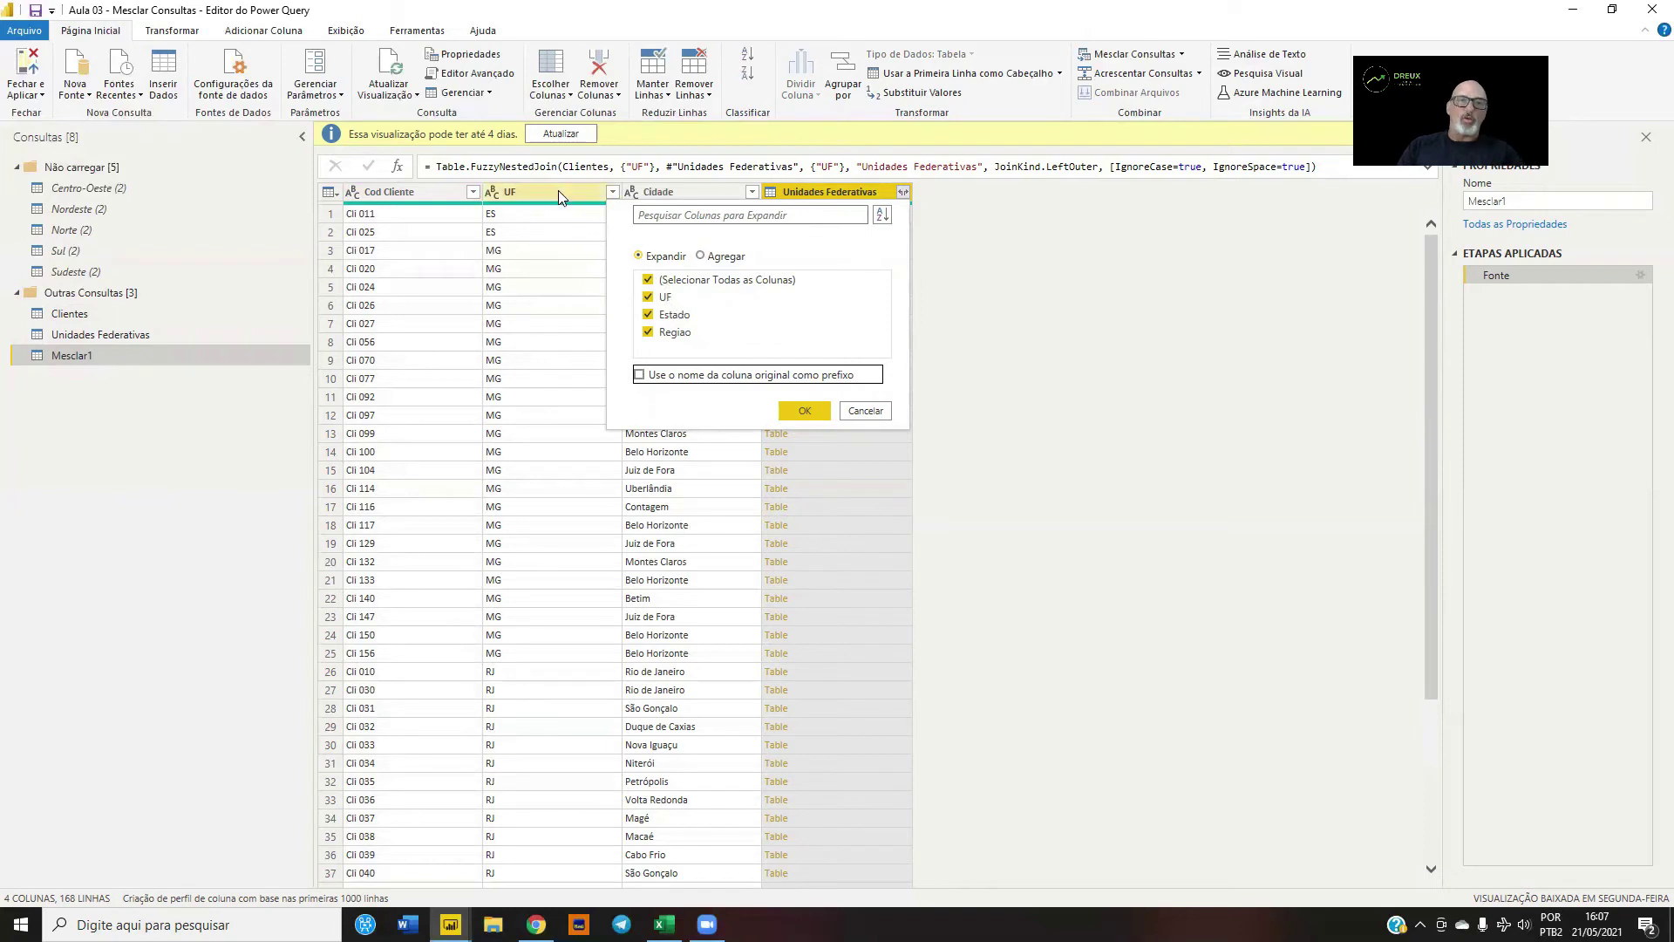
{"action": "left_click", "coordinate": [803, 410]}
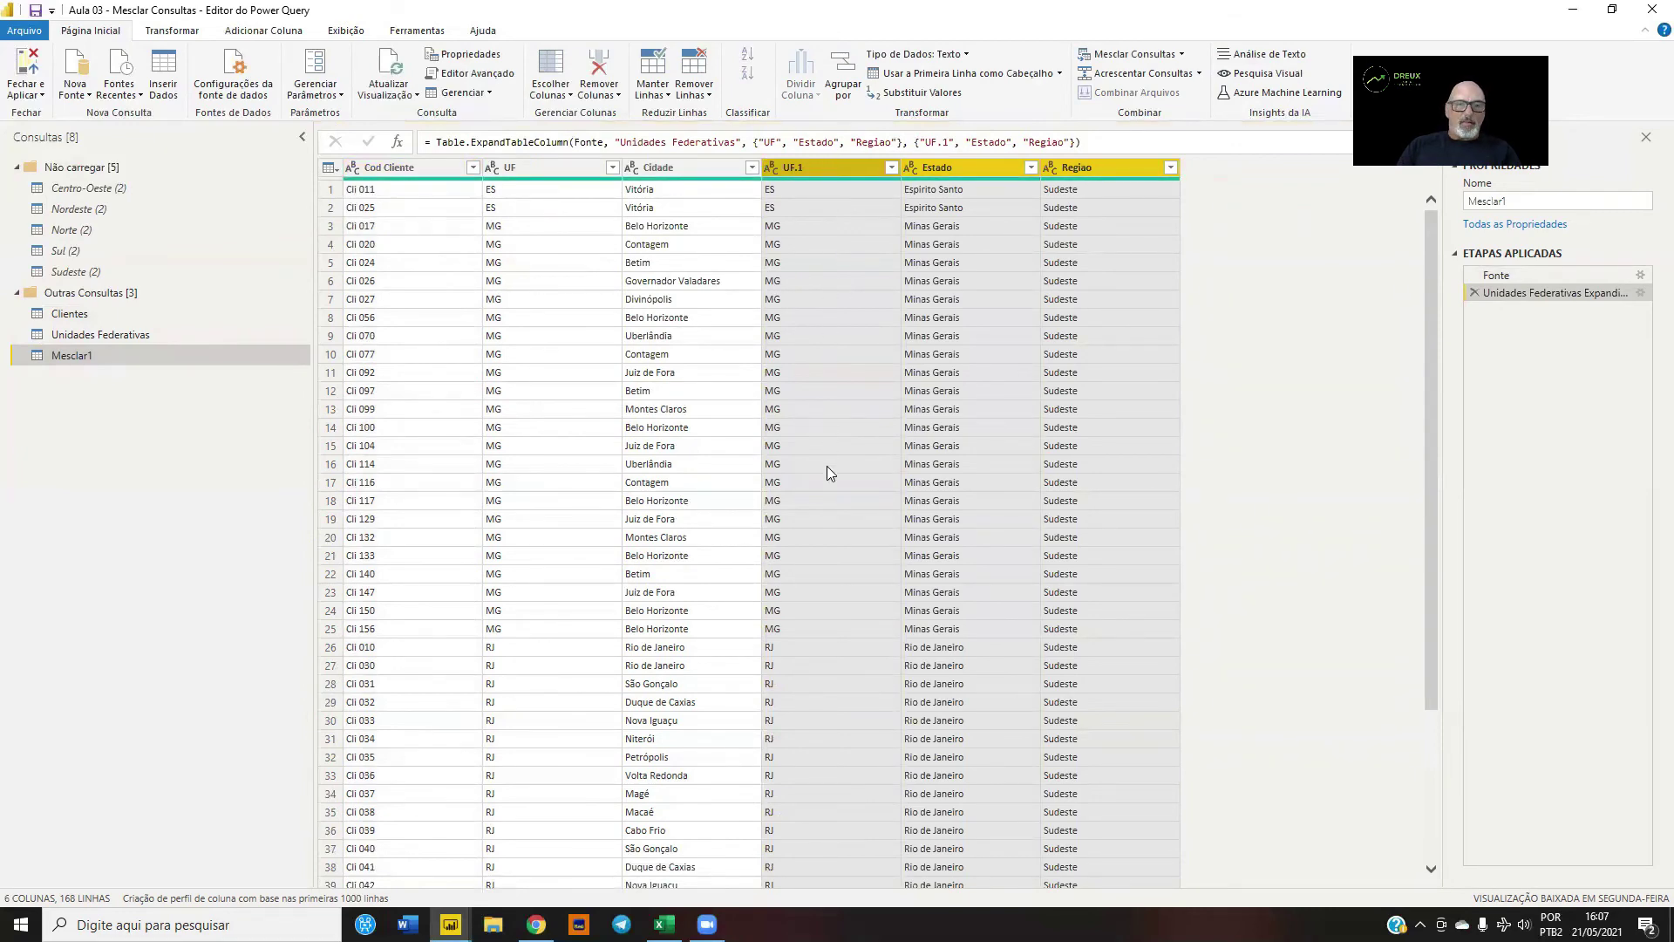
Step: Edit the Unidades Federativas expansion step to leave out the duplicate UF column, keeping only Estado and Regiao
{"action": "scroll", "coordinate": [832, 497], "scroll_direction": "down", "scroll_amount": 10}
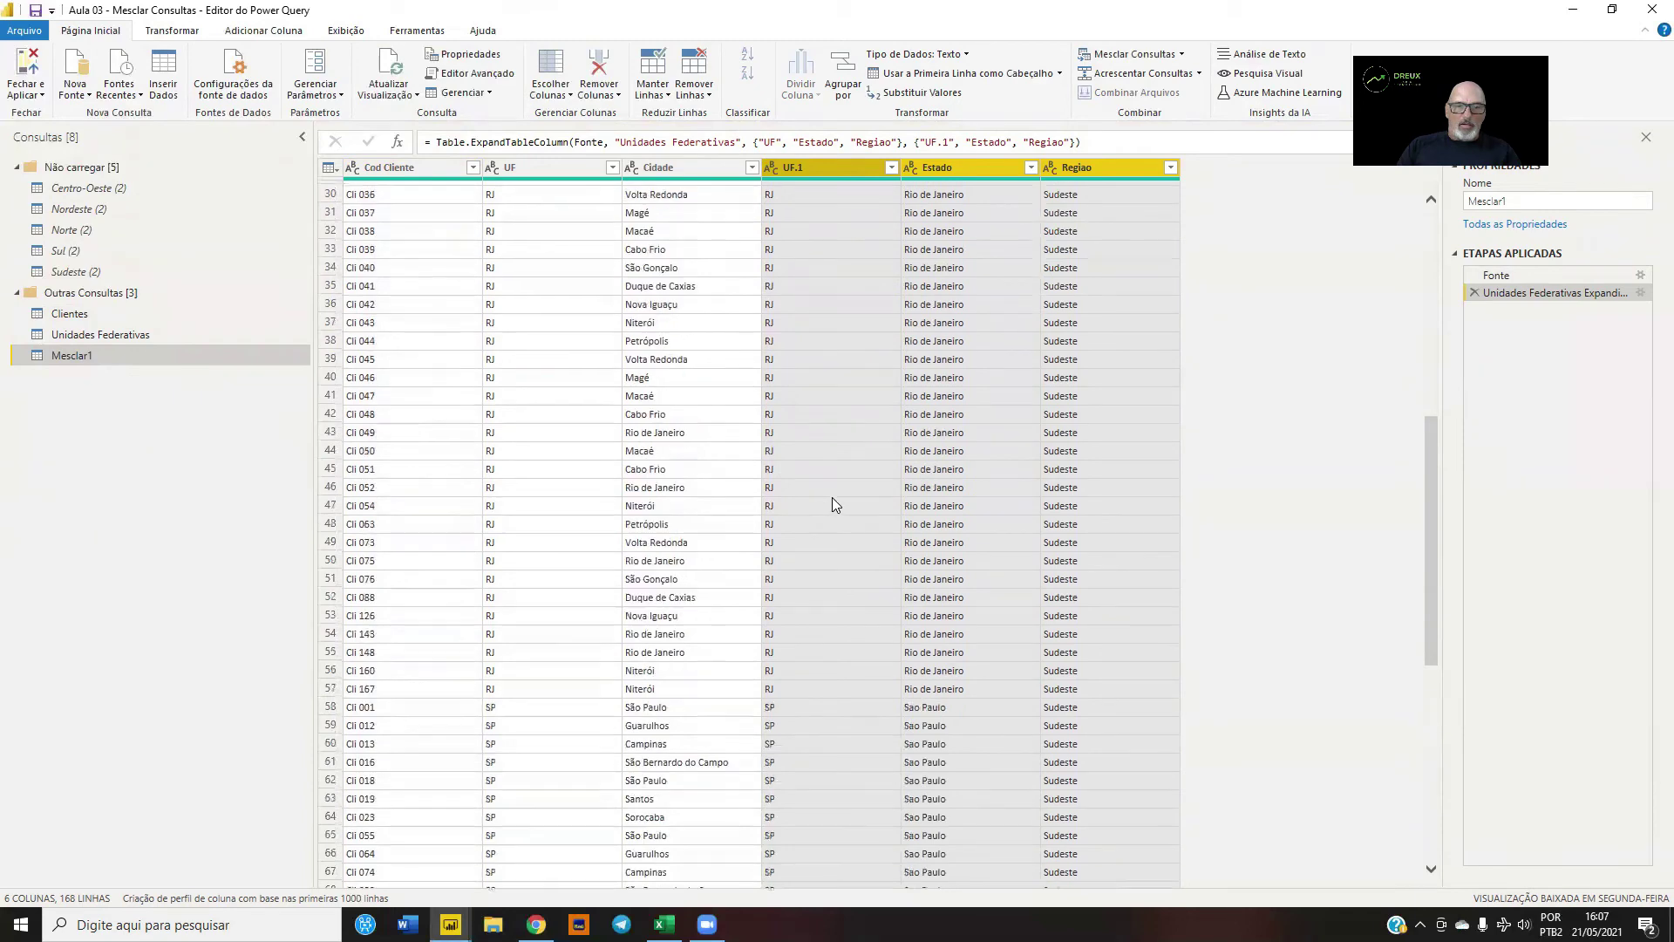
{"action": "scroll", "coordinate": [832, 497], "scroll_direction": "down", "scroll_amount": 19}
{"action": "scroll", "coordinate": [832, 504], "scroll_direction": "down", "scroll_amount": 2}
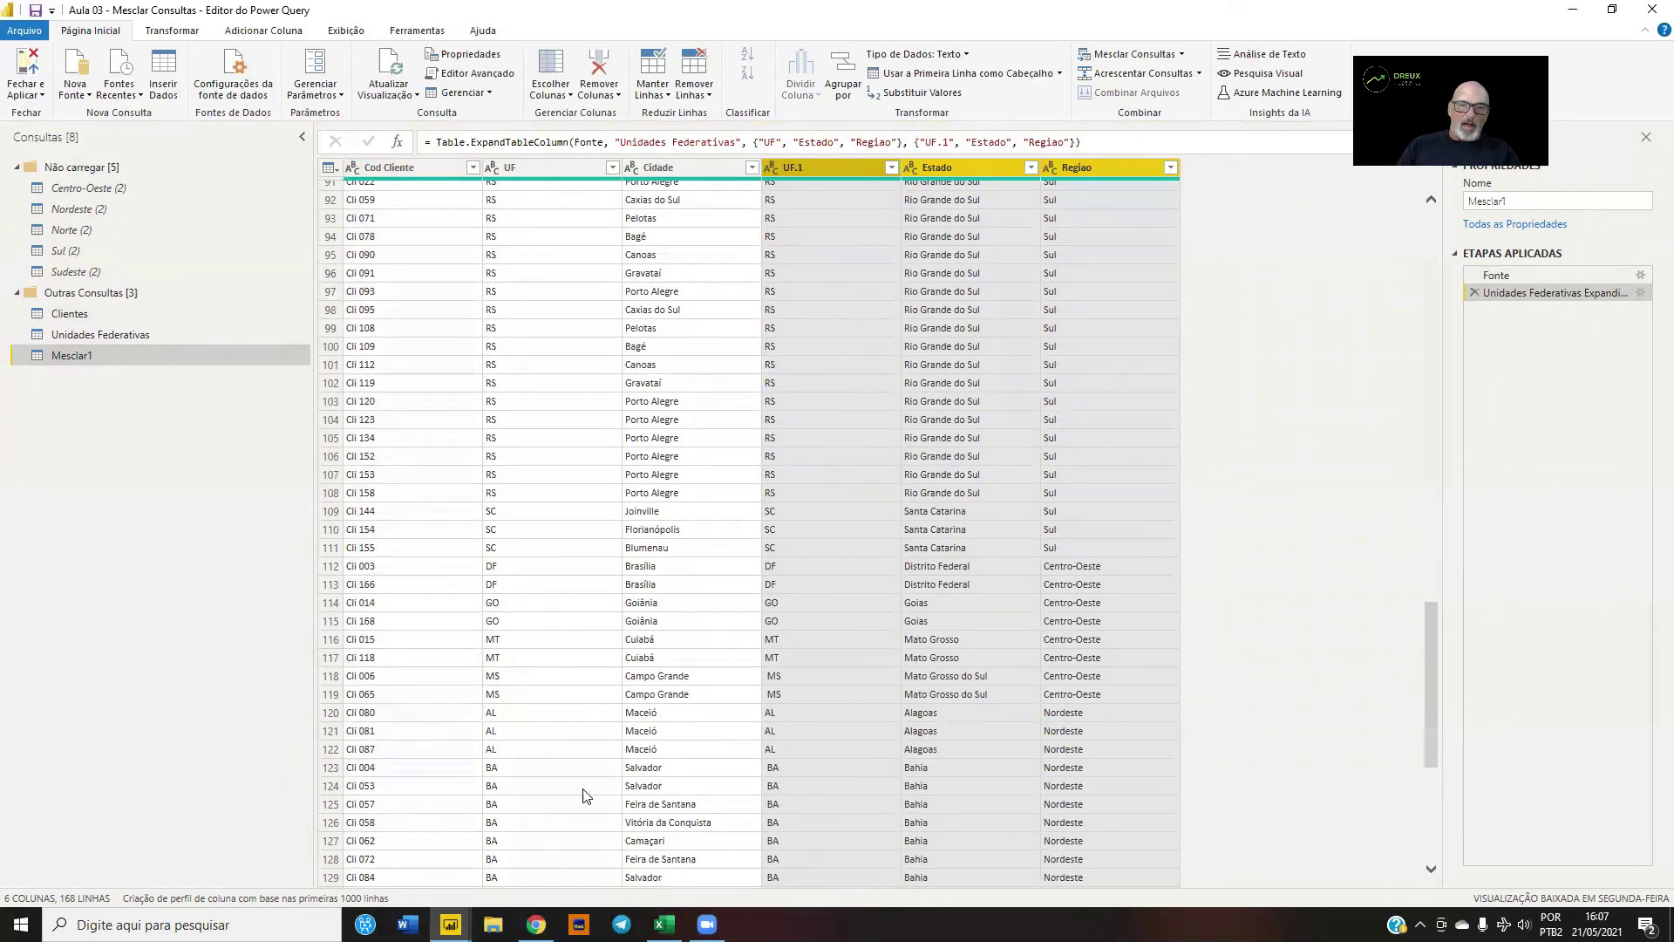
{"action": "scroll", "coordinate": [881, 354], "scroll_direction": "up", "scroll_amount": 6}
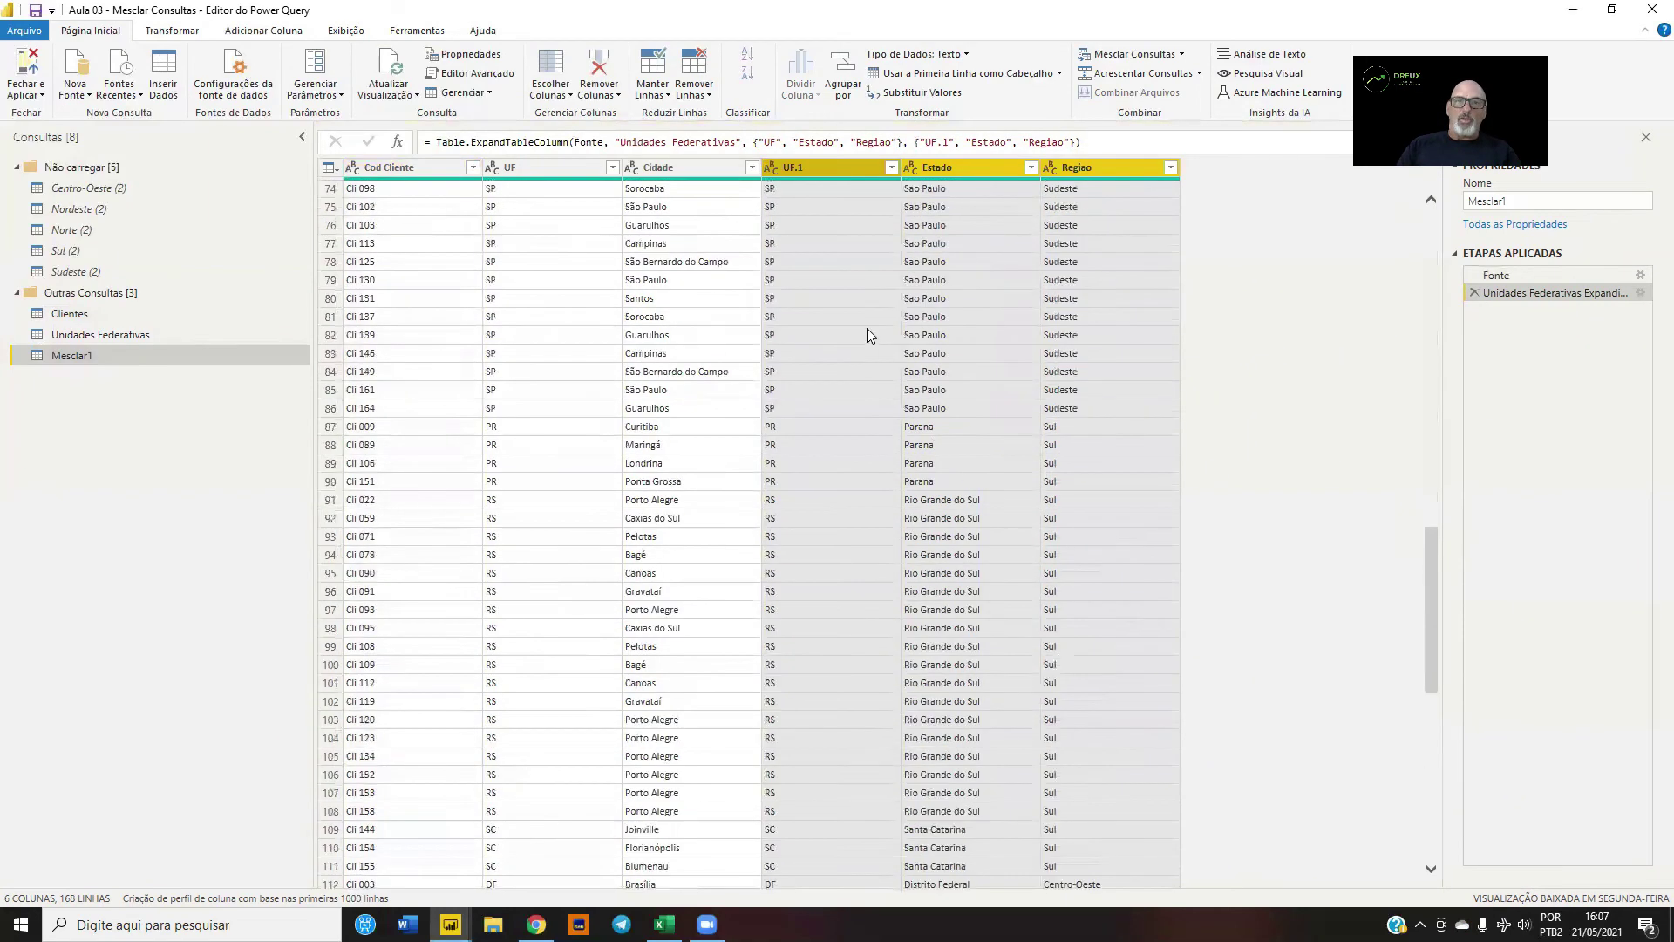
{"action": "scroll", "coordinate": [881, 349], "scroll_direction": "up", "scroll_amount": 20}
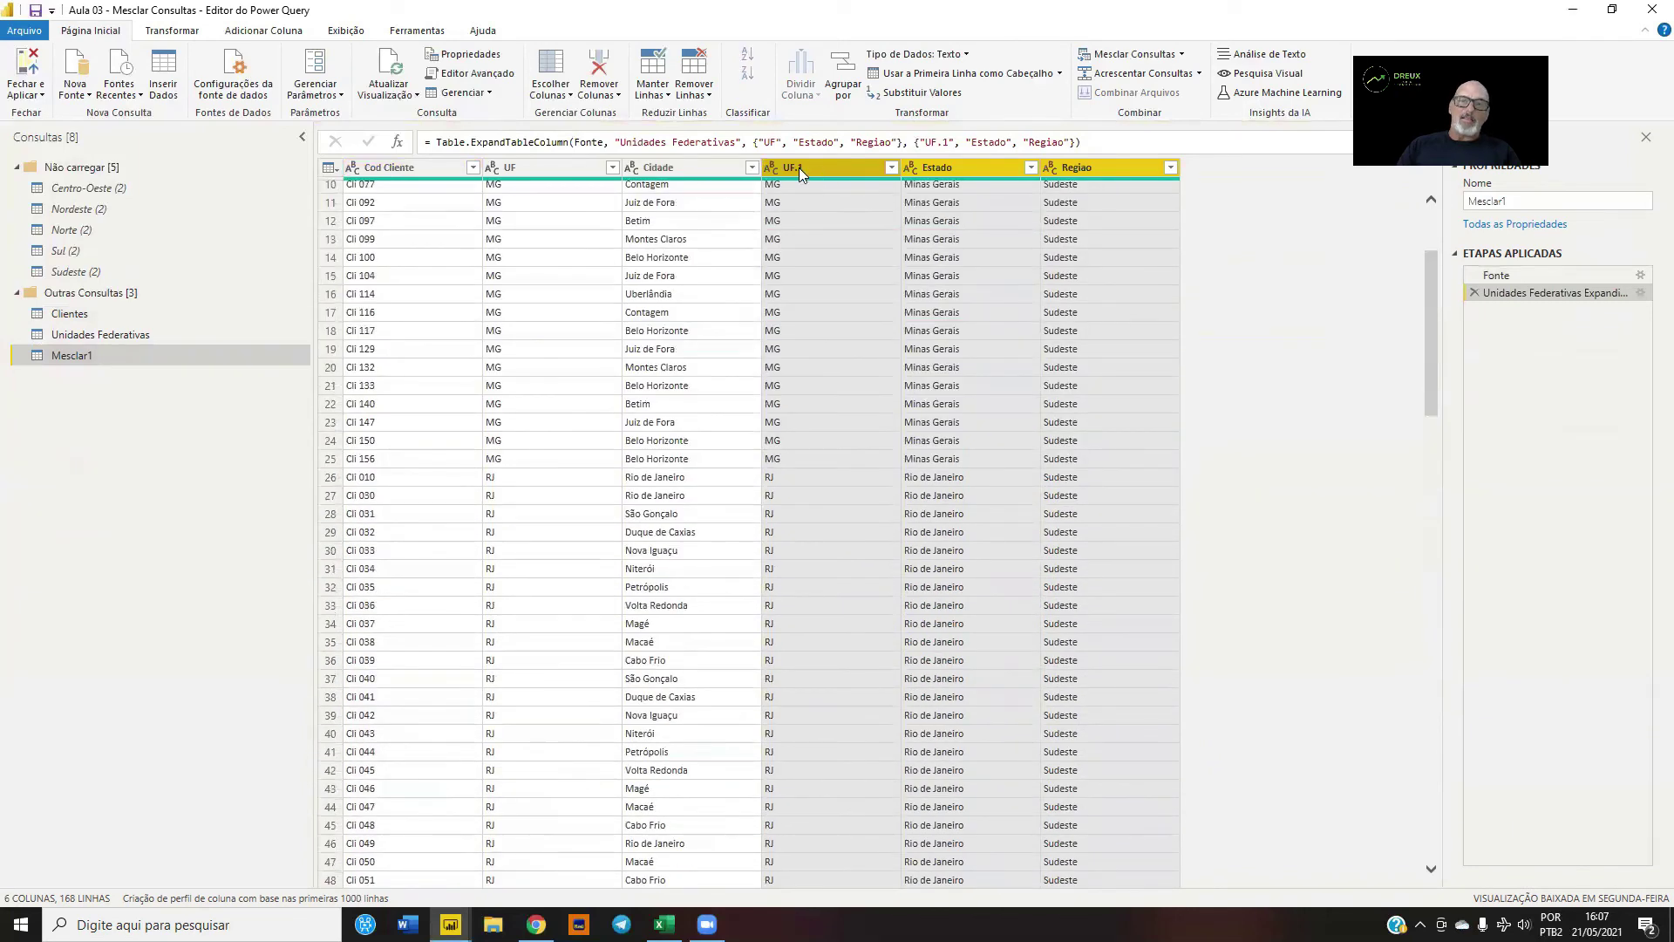
{"action": "scroll", "coordinate": [823, 181], "scroll_direction": "up", "scroll_amount": 3}
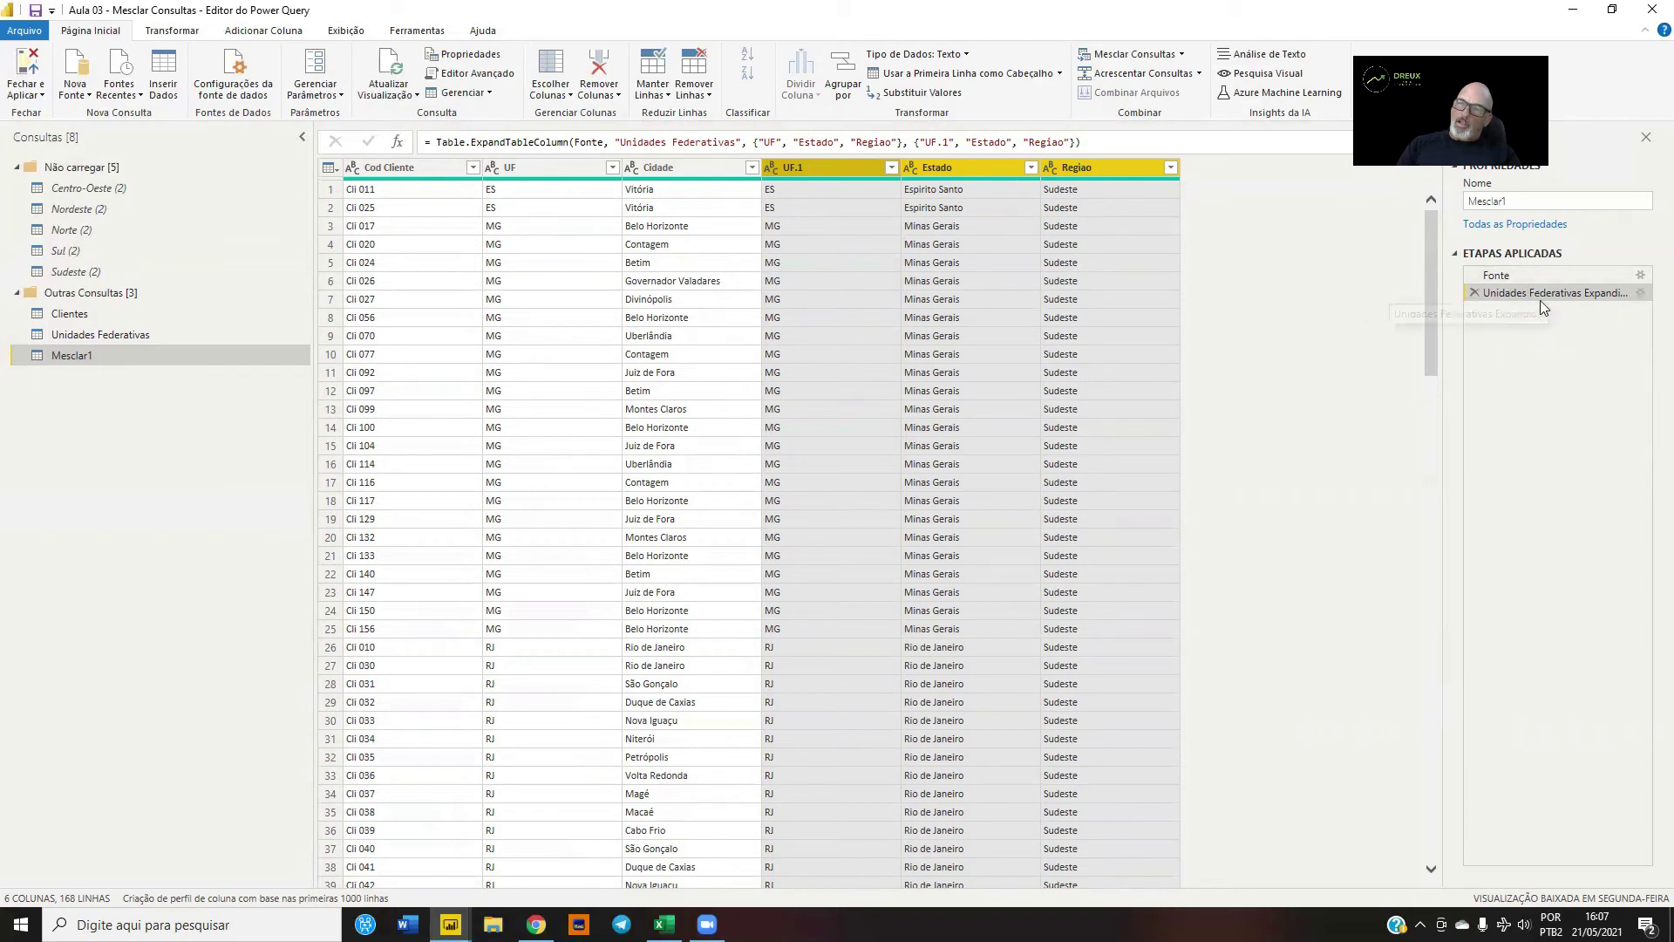
{"action": "left_click", "coordinate": [1643, 294]}
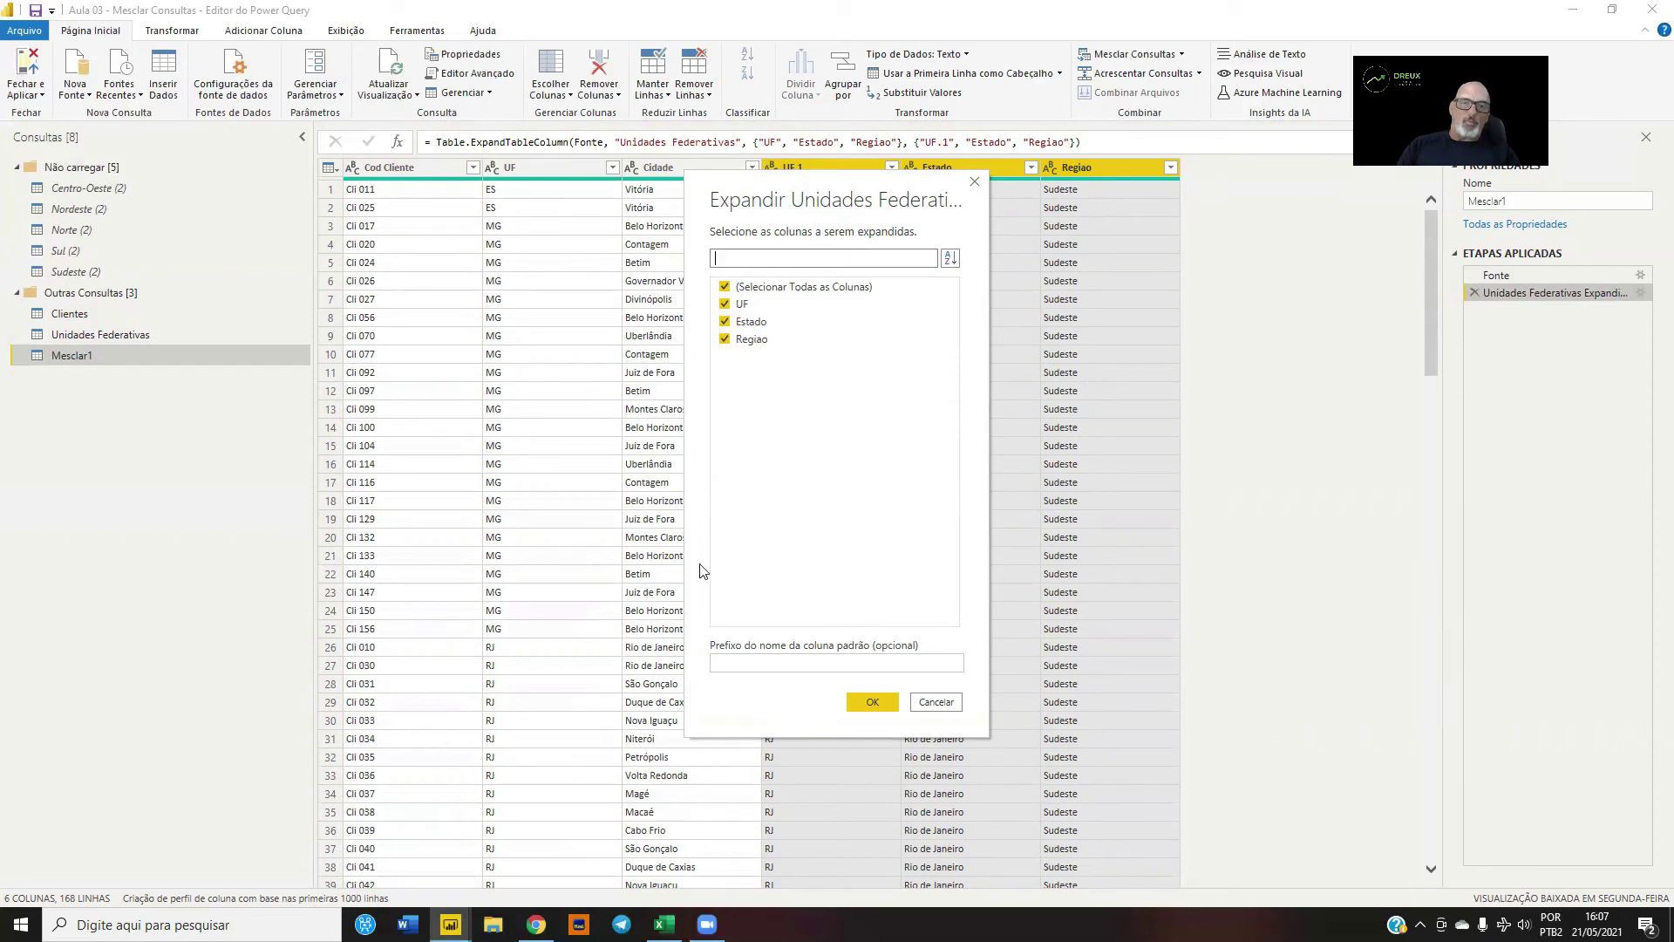
{"action": "left_click", "coordinate": [724, 304]}
{"action": "left_click", "coordinate": [872, 703]}
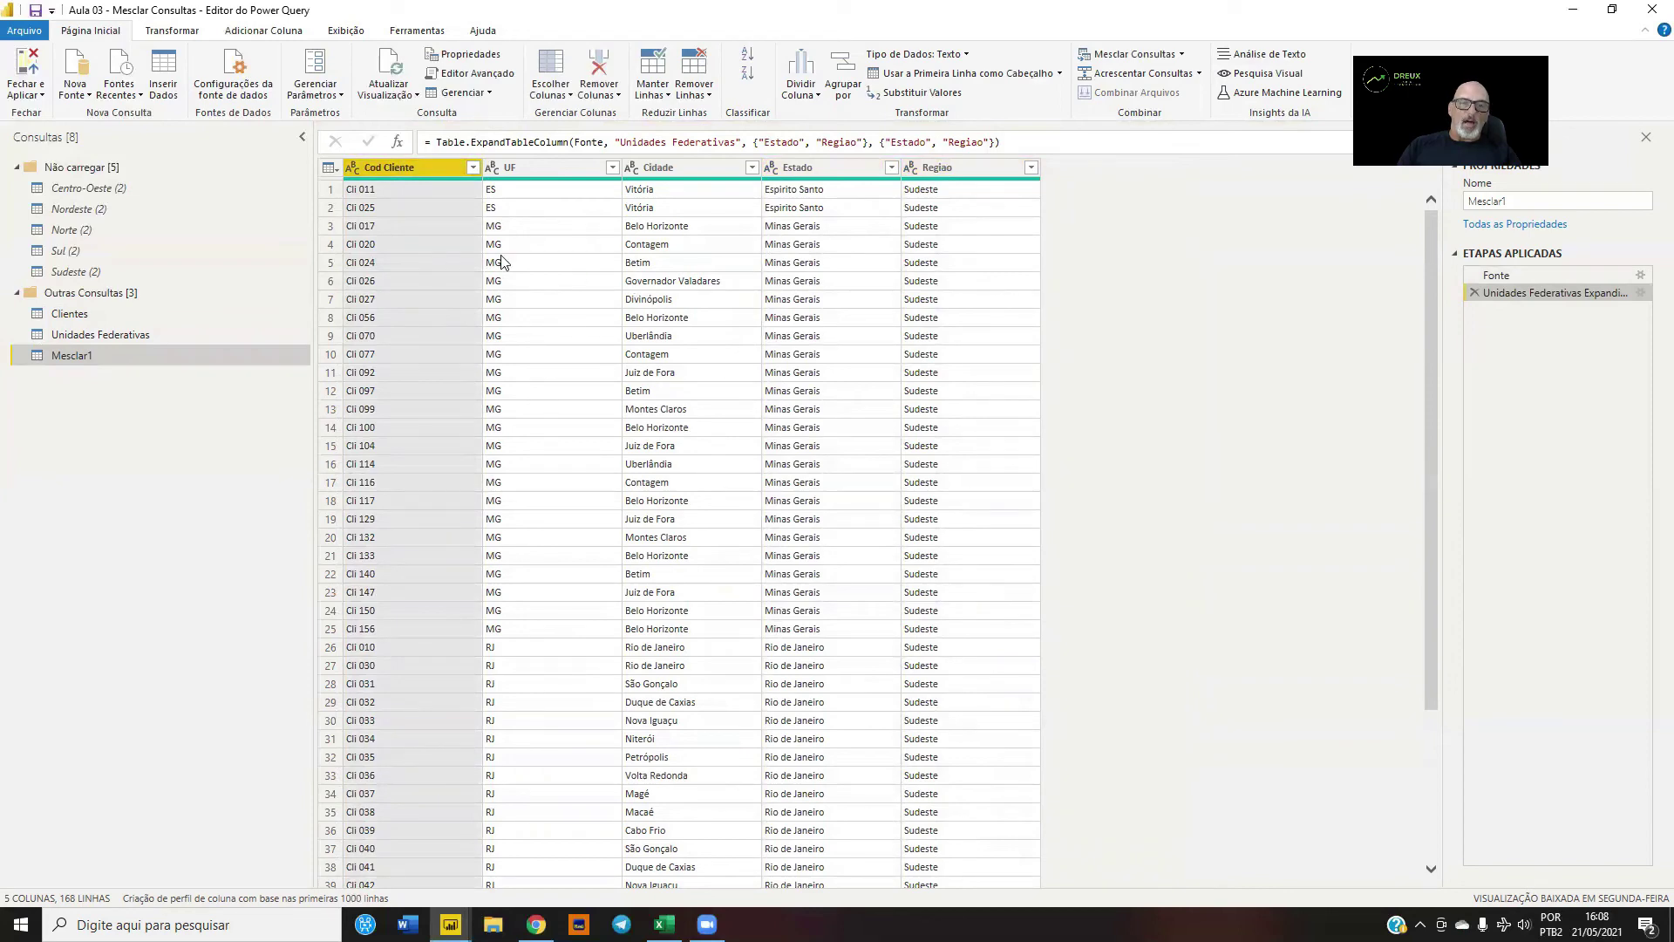
Step: Compare the rows and columns of the merged query with its source queries Clientes and Unidades Federativas
{"action": "scroll", "coordinate": [562, 501], "scroll_direction": "down", "scroll_amount": 10}
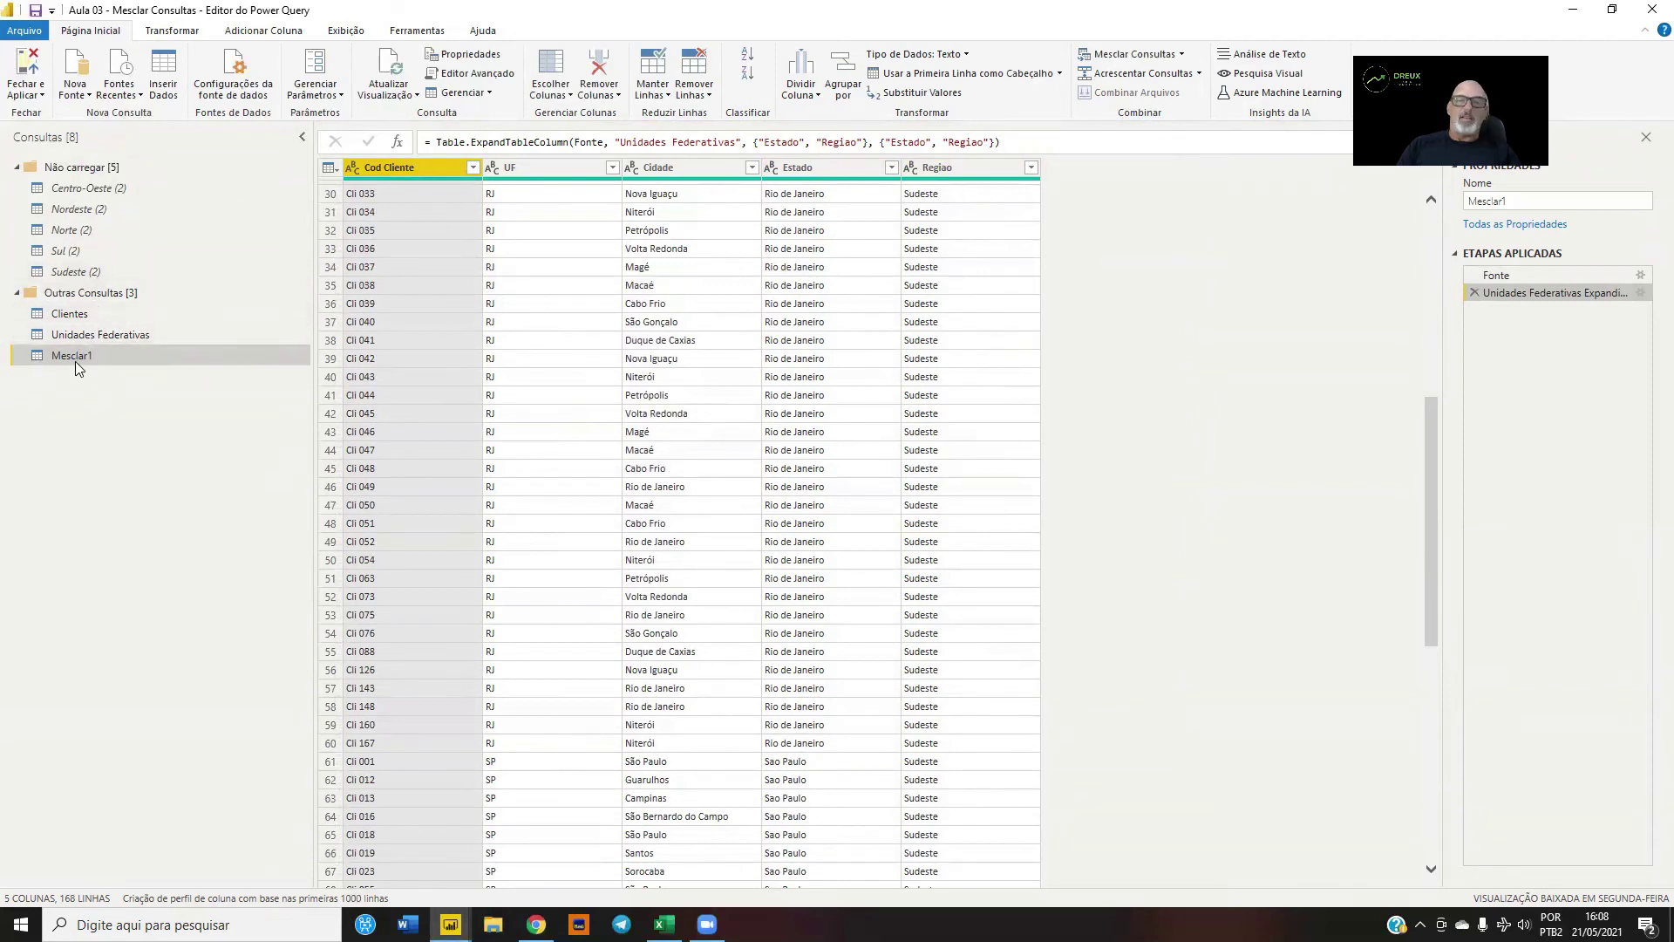
{"action": "left_click", "coordinate": [77, 316]}
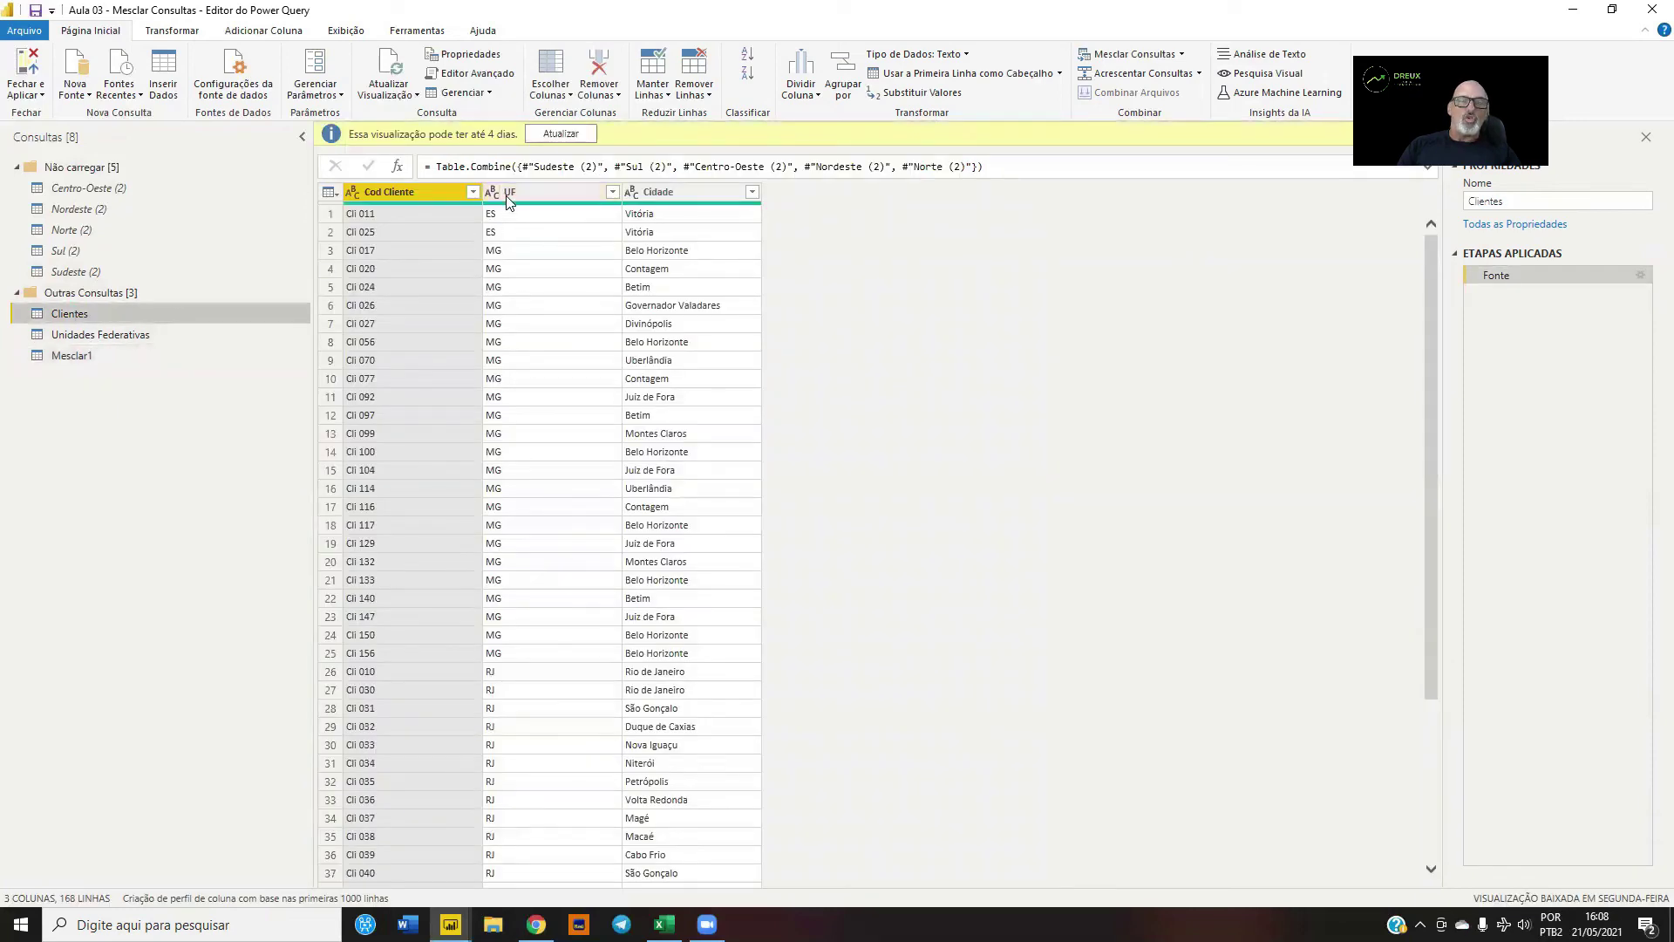
{"action": "left_click", "coordinate": [94, 339]}
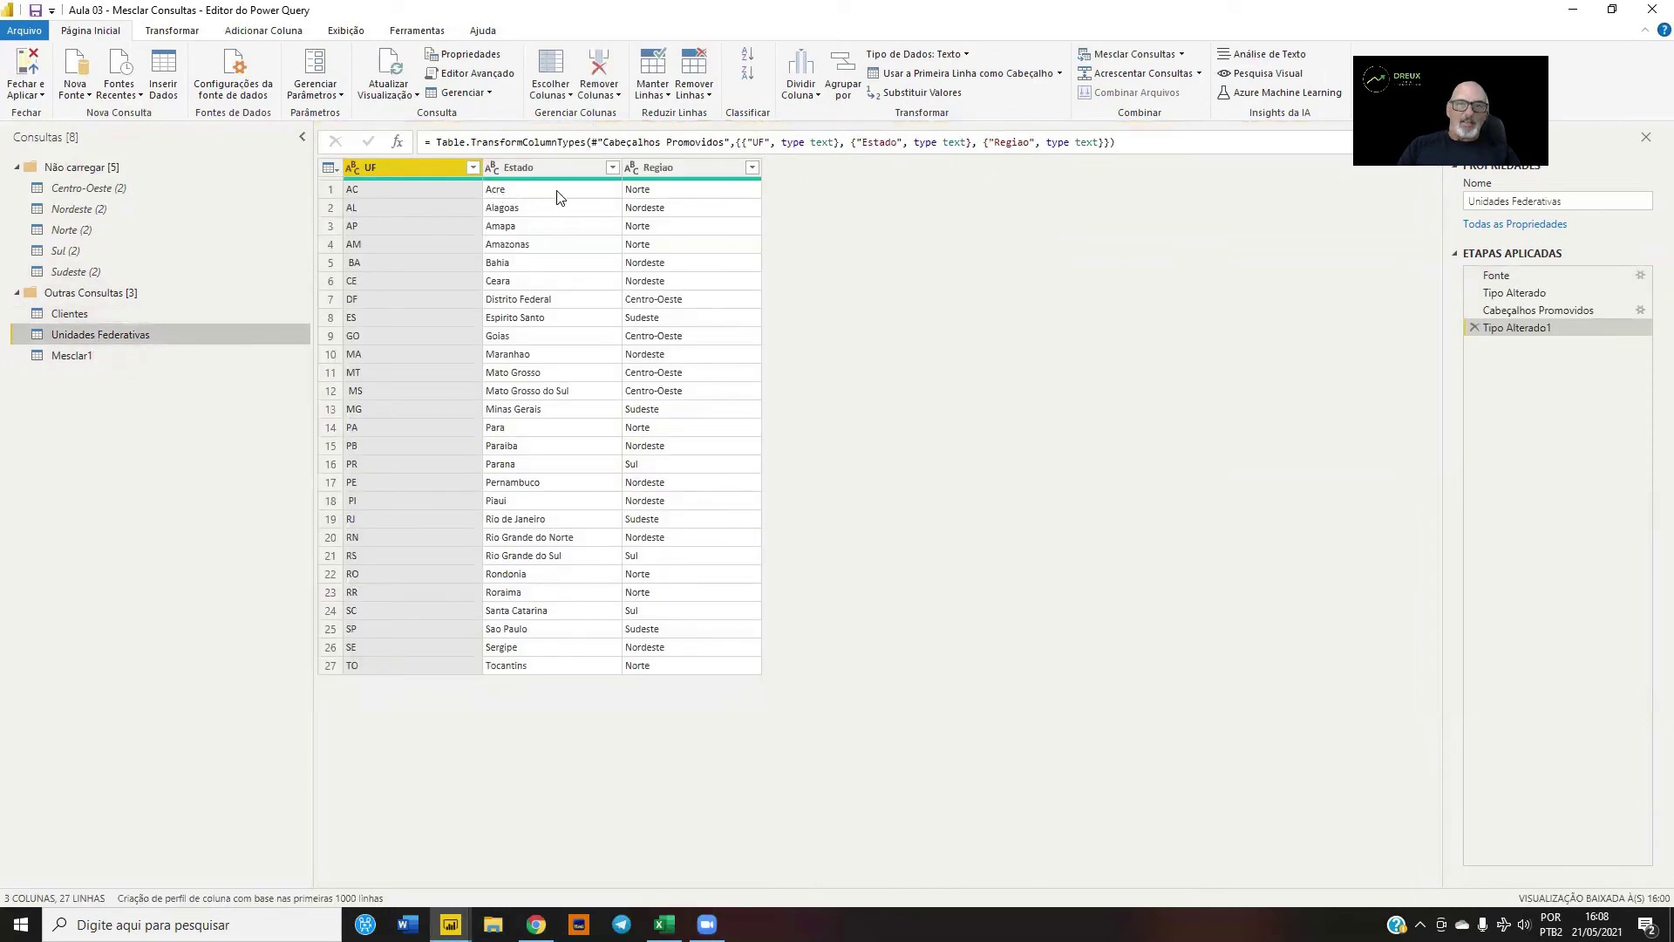
{"action": "left_click", "coordinate": [71, 356]}
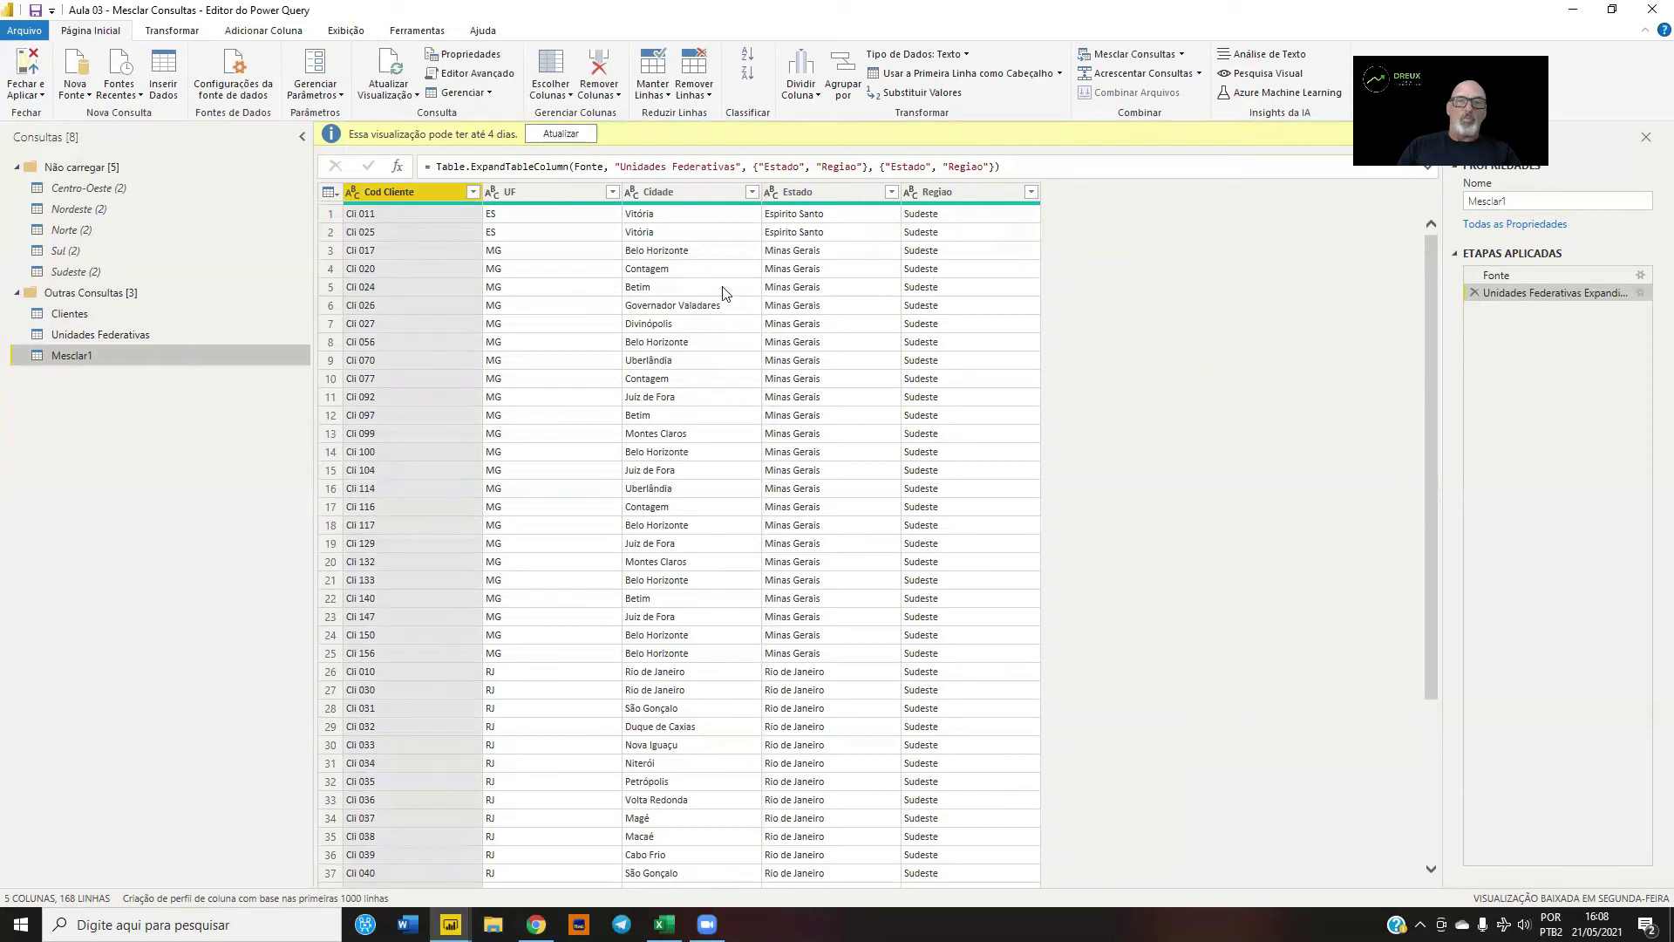
Step: Reorder the merged query's columns to Cod Cliente, Regiao, UF, Estado, Cidade
{"action": "left_click", "coordinate": [681, 194]}
{"action": "left_click_drag", "start_coordinate": [681, 194], "coordinate": [872, 223]}
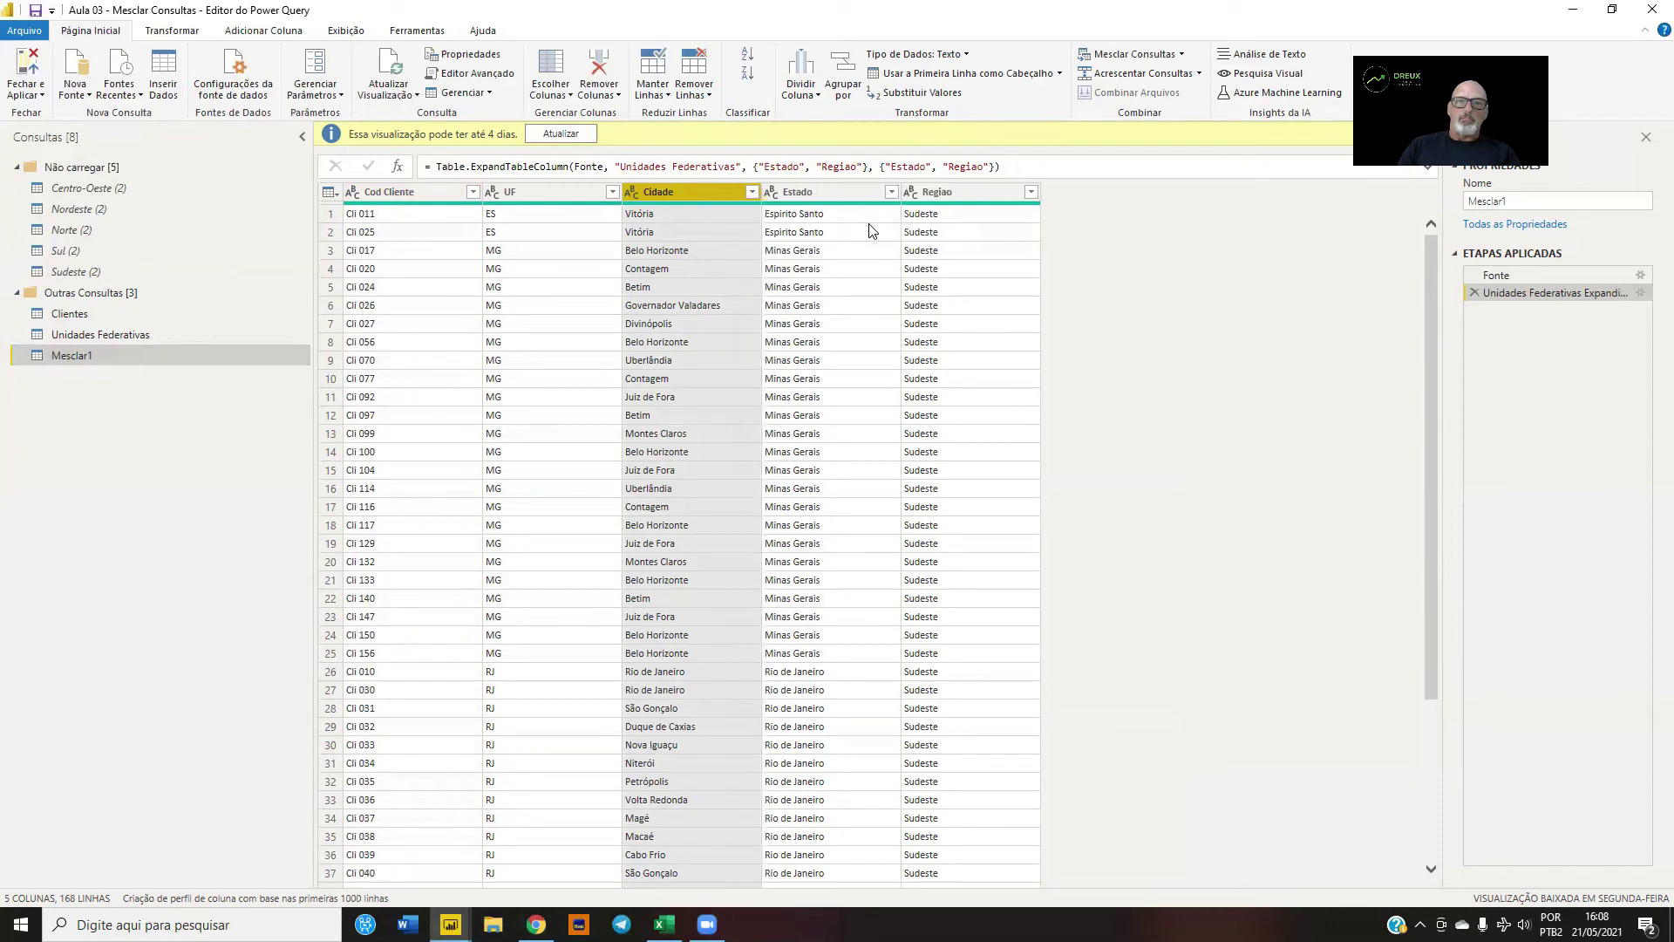
{"action": "left_click_drag", "start_coordinate": [668, 193], "coordinate": [917, 213]}
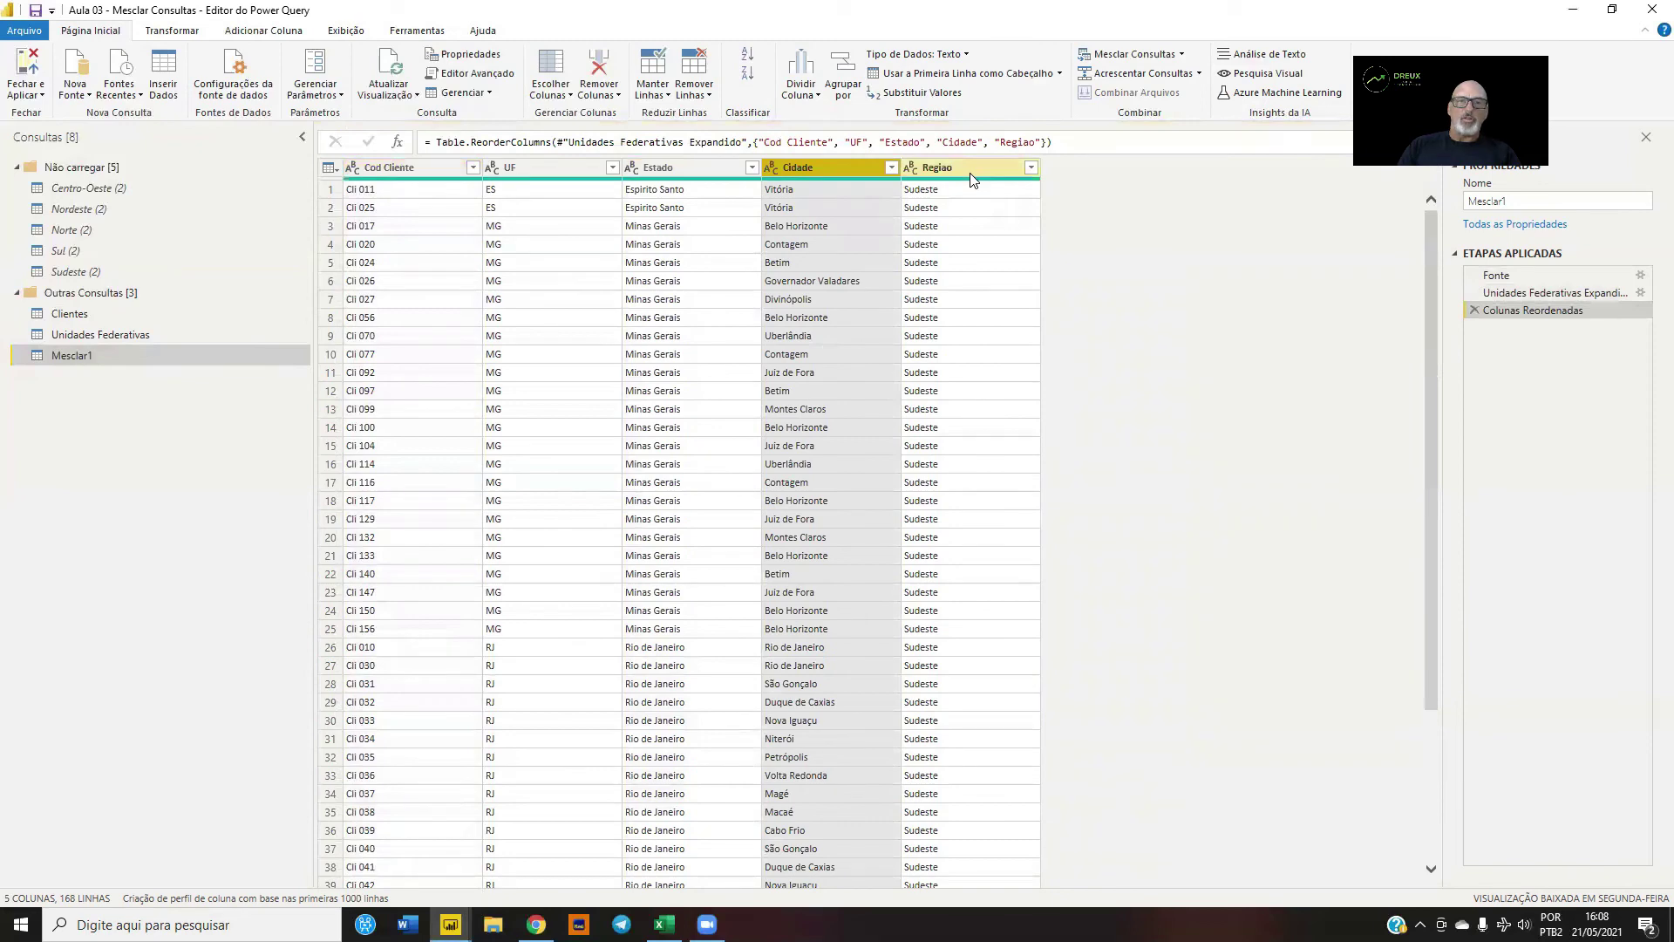
{"action": "left_click", "coordinate": [938, 169]}
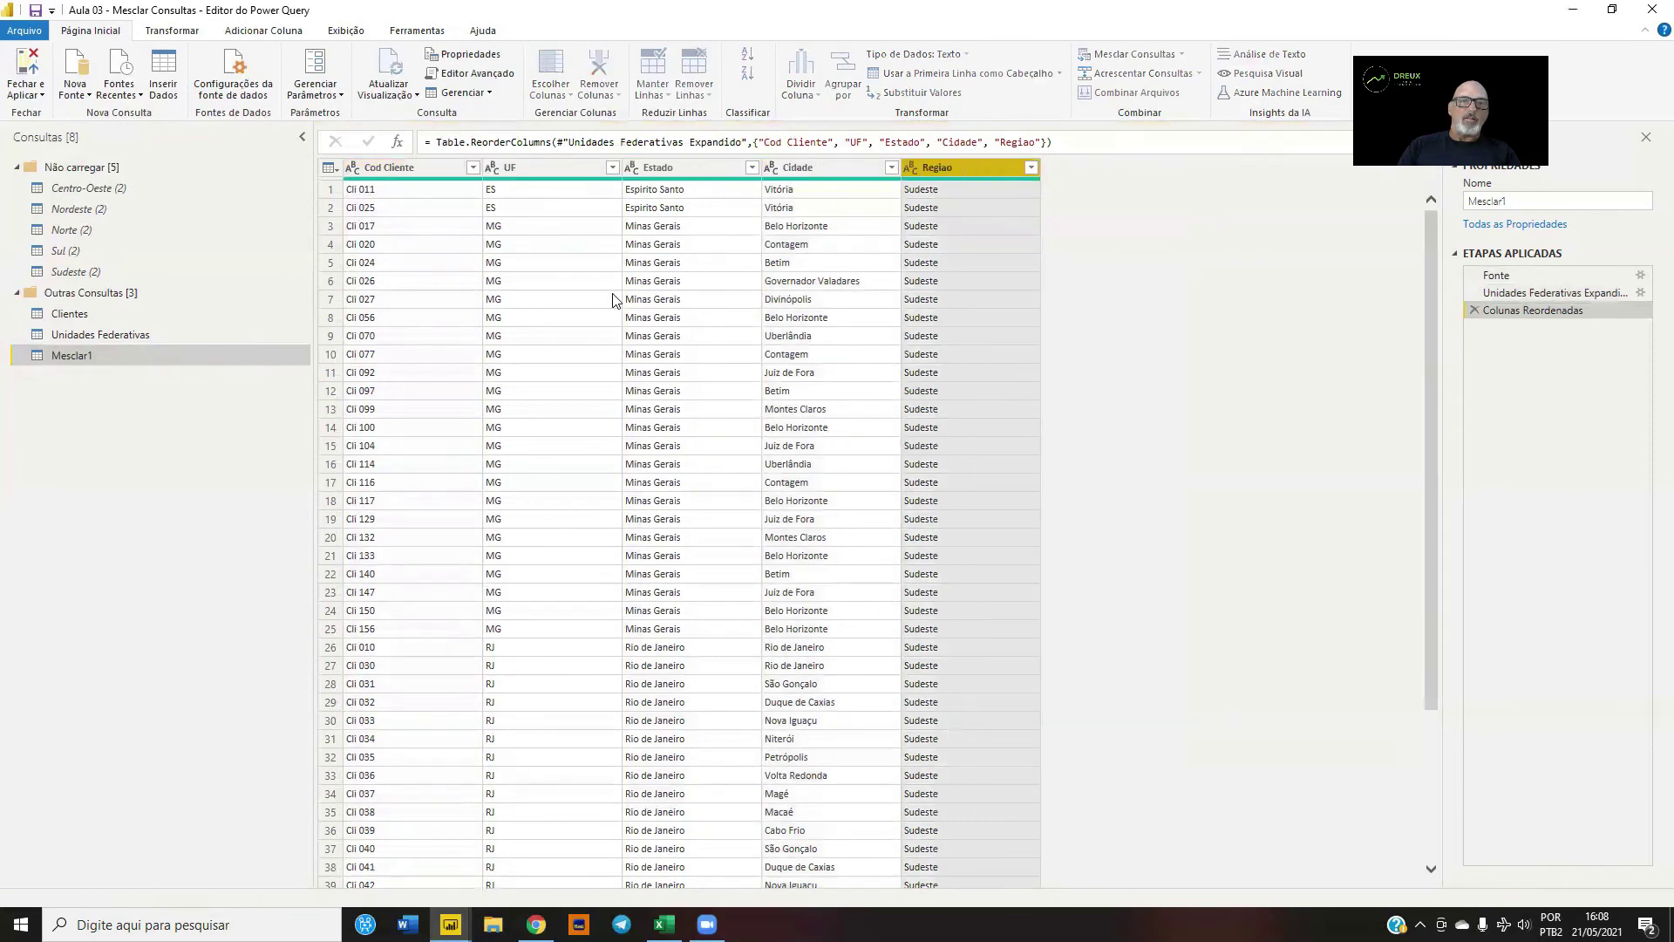
{"action": "left_click_drag", "start_coordinate": [613, 300], "coordinate": [576, 338]}
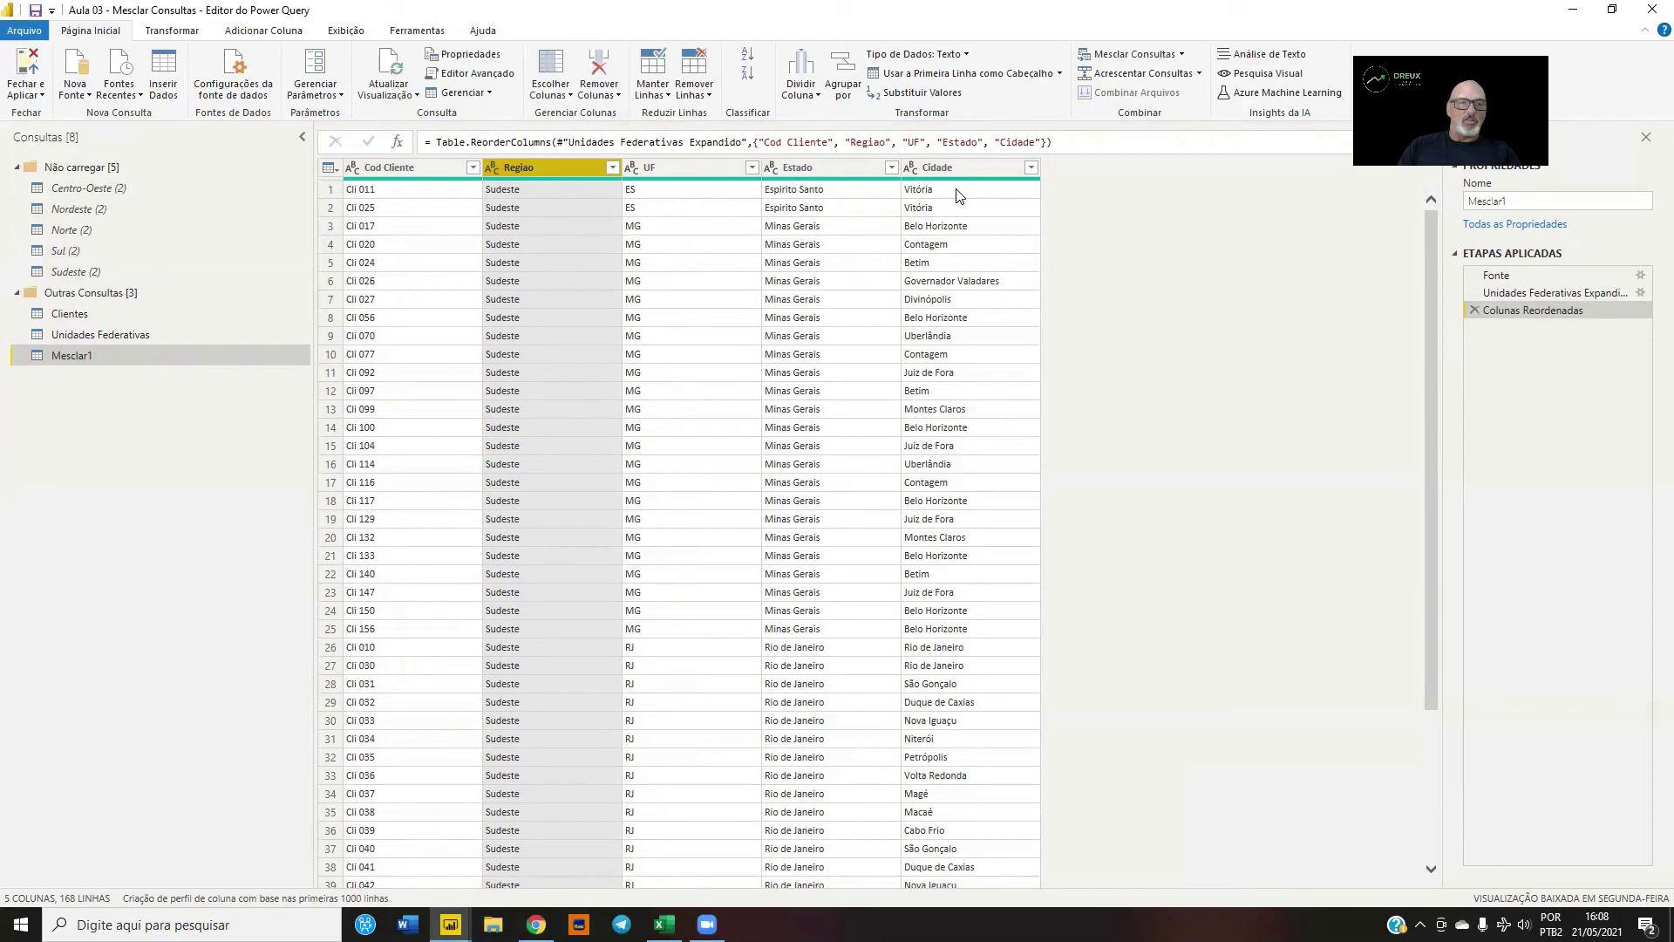
Step: Rename the Mesclar1 query as Região Clientes
{"action": "right_click", "coordinate": [82, 356]}
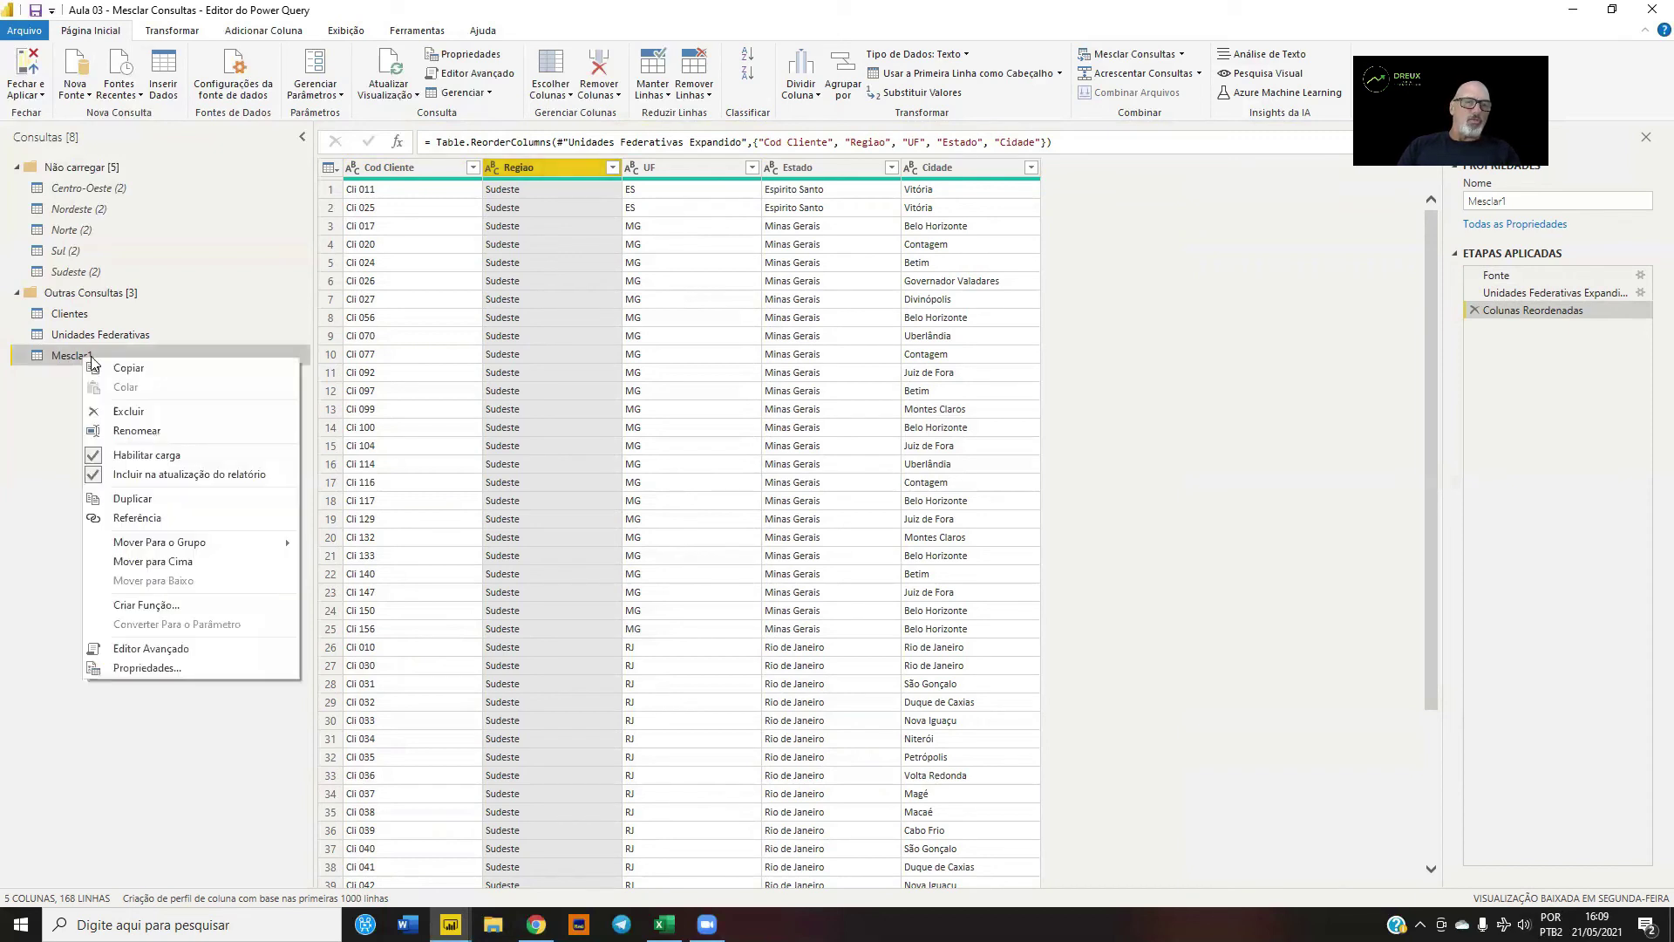
{"action": "left_click", "coordinate": [146, 432]}
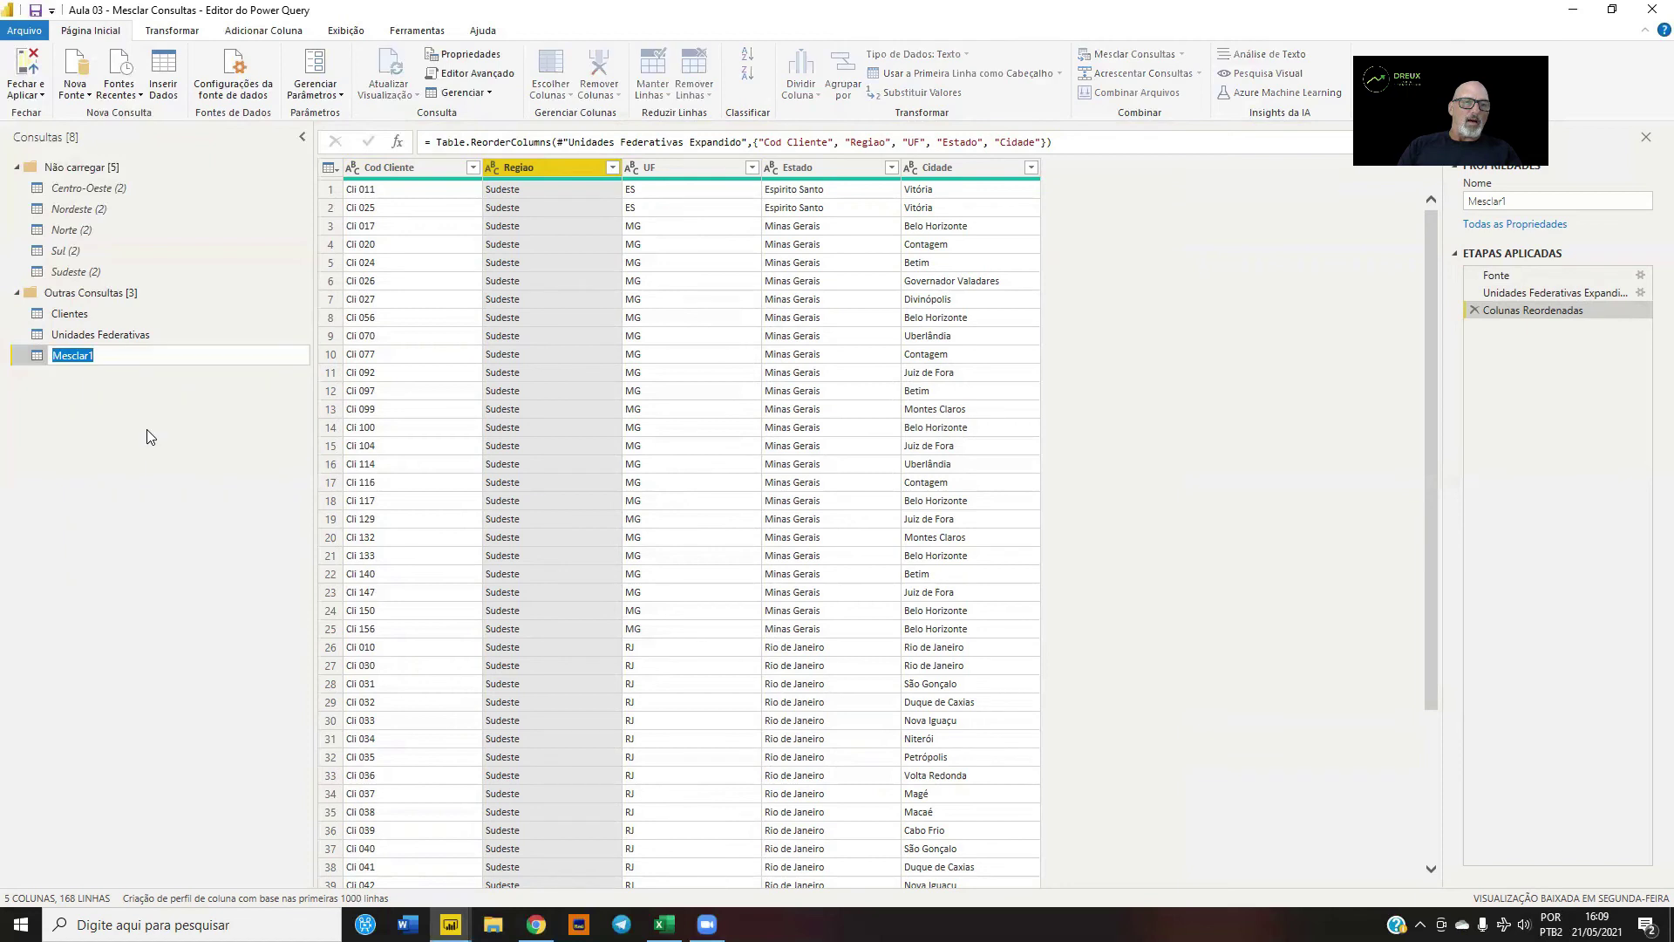
{"action": "type", "text": "Regi"}
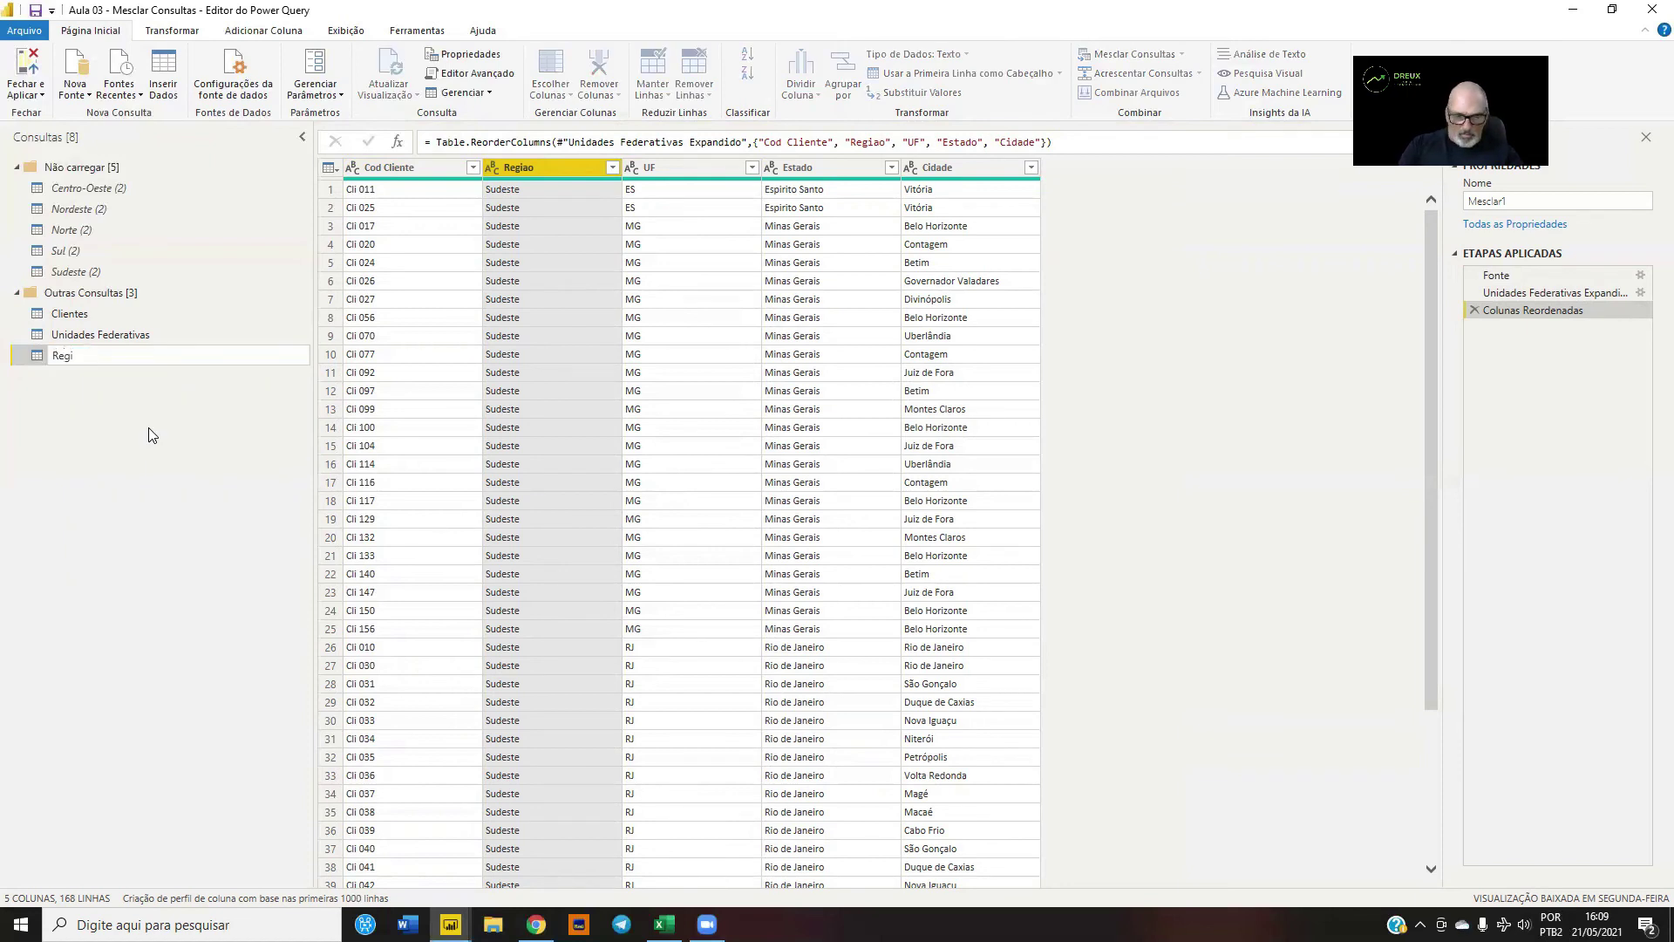
{"action": "type", "text": "ão Clientes"}
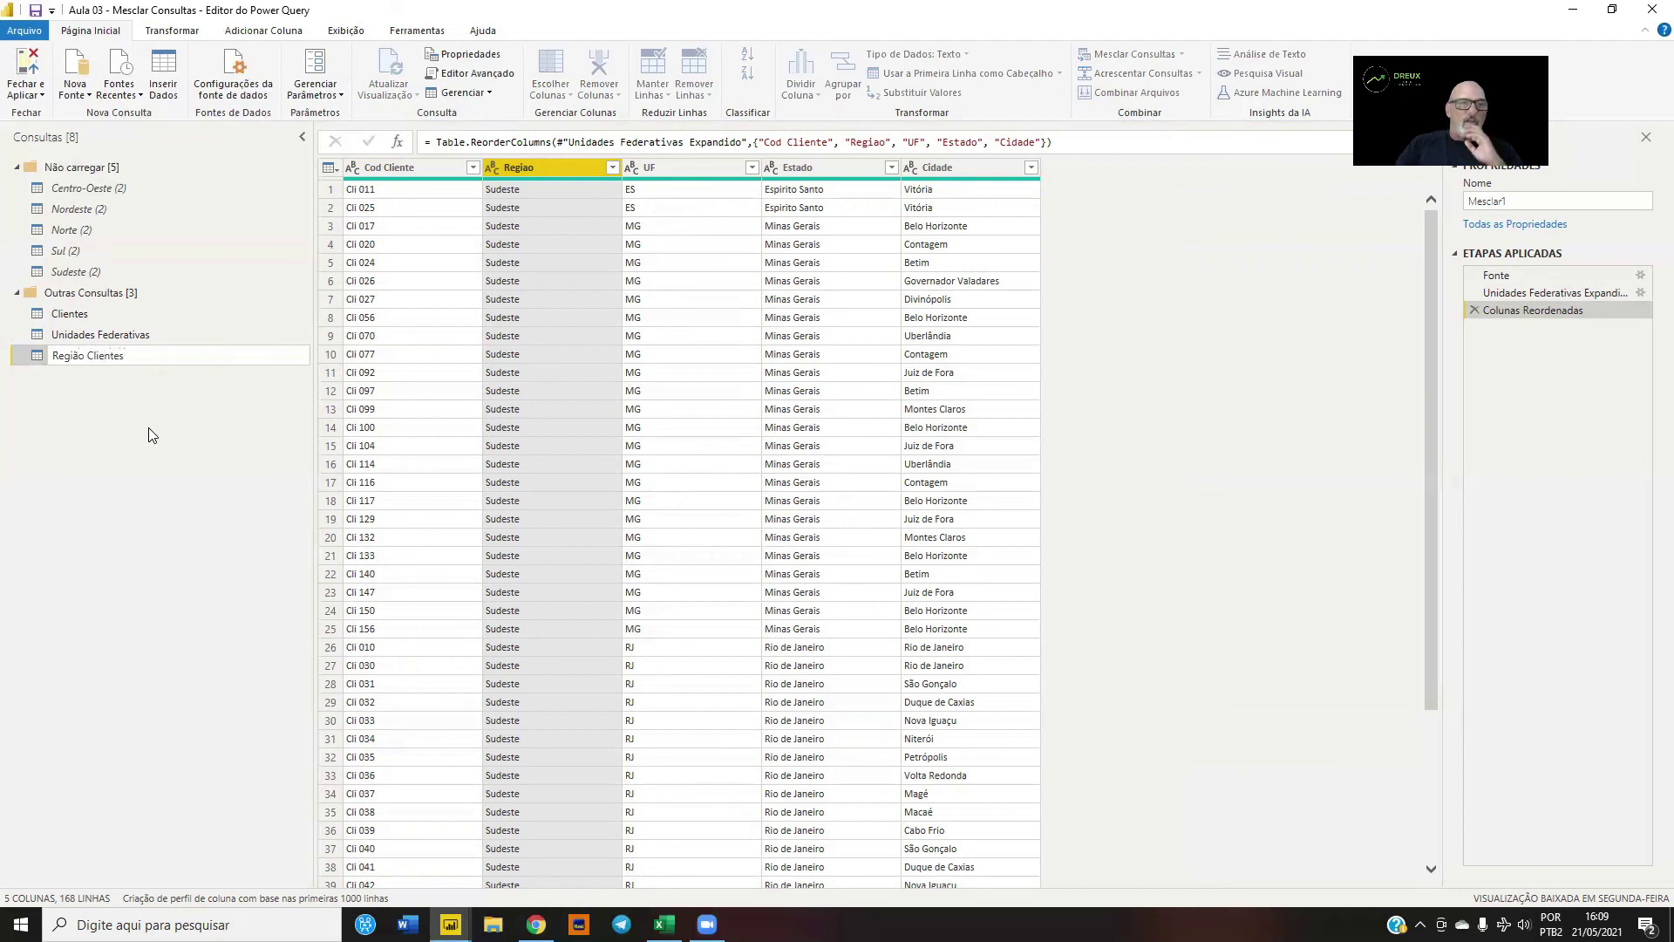
{"action": "key", "text": "Return"}
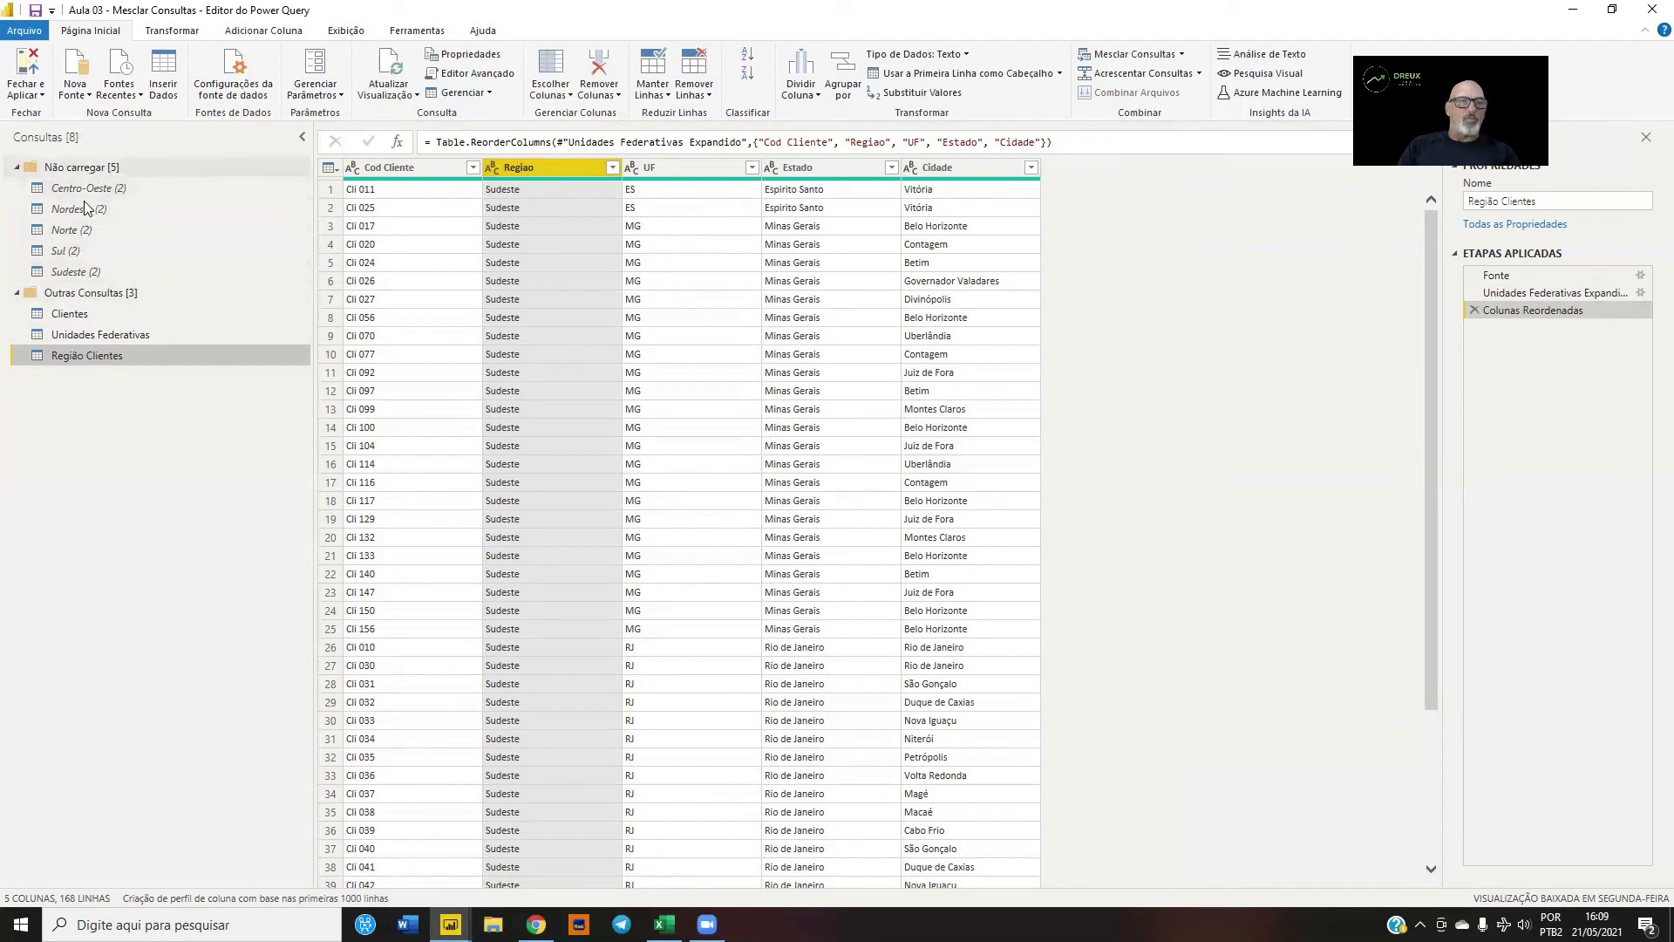
Step: Move the Clientes and Unidades Federativas queries together into the Não carregar group
{"action": "left_click", "coordinate": [75, 316]}
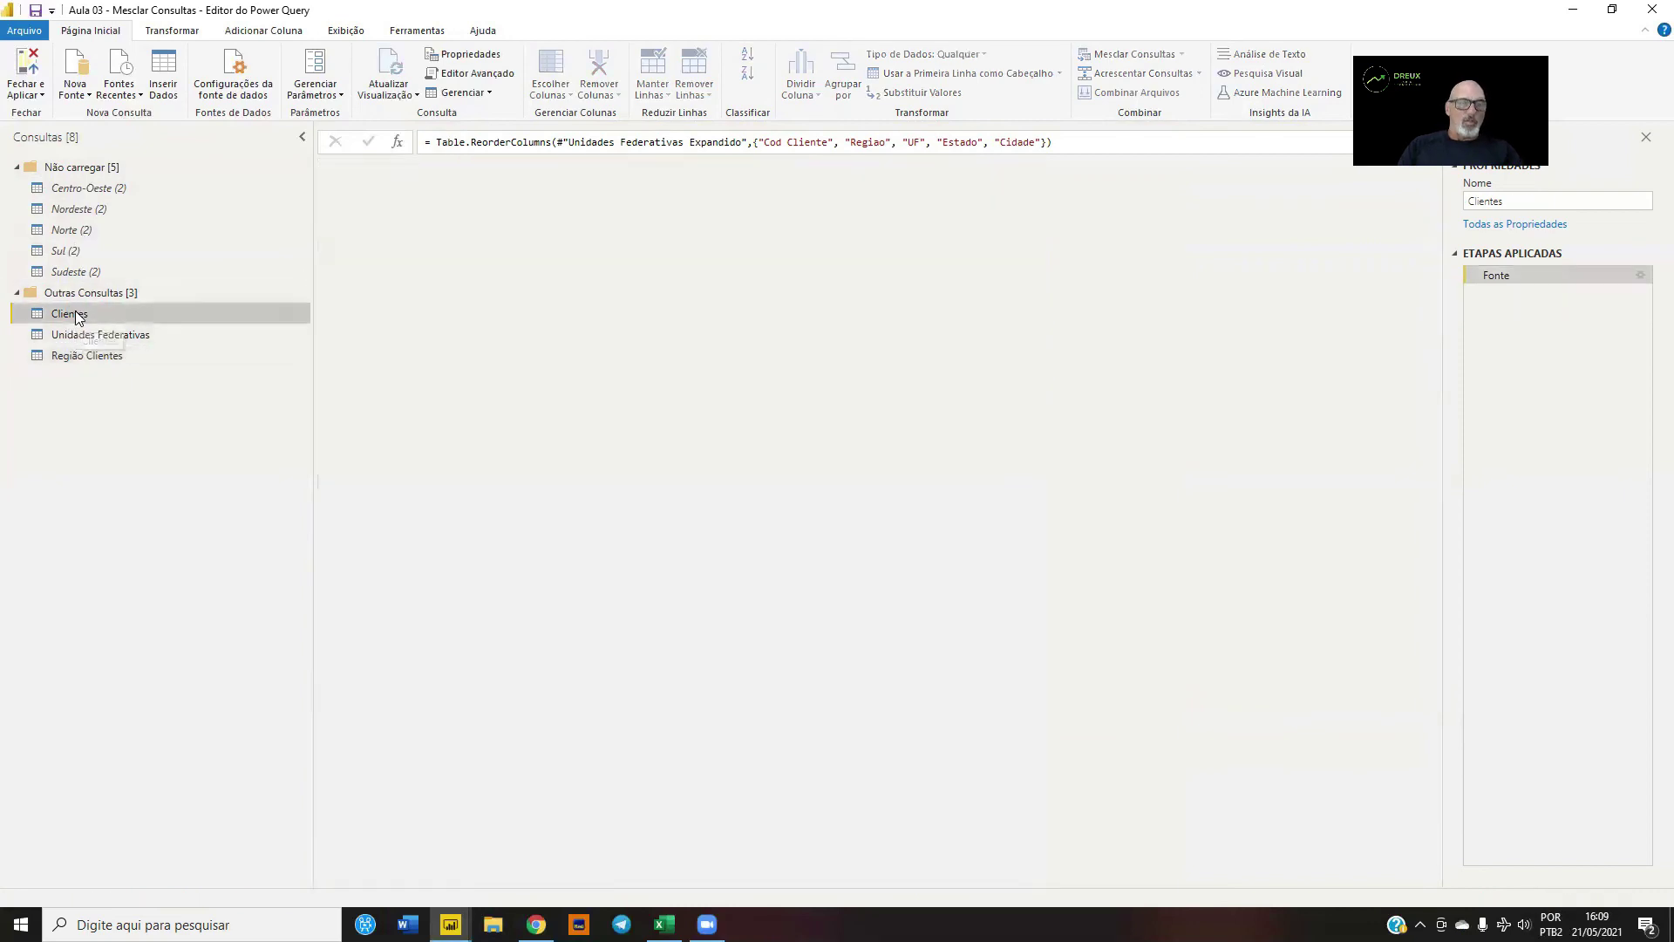
{"action": "left_click", "coordinate": [79, 340]}
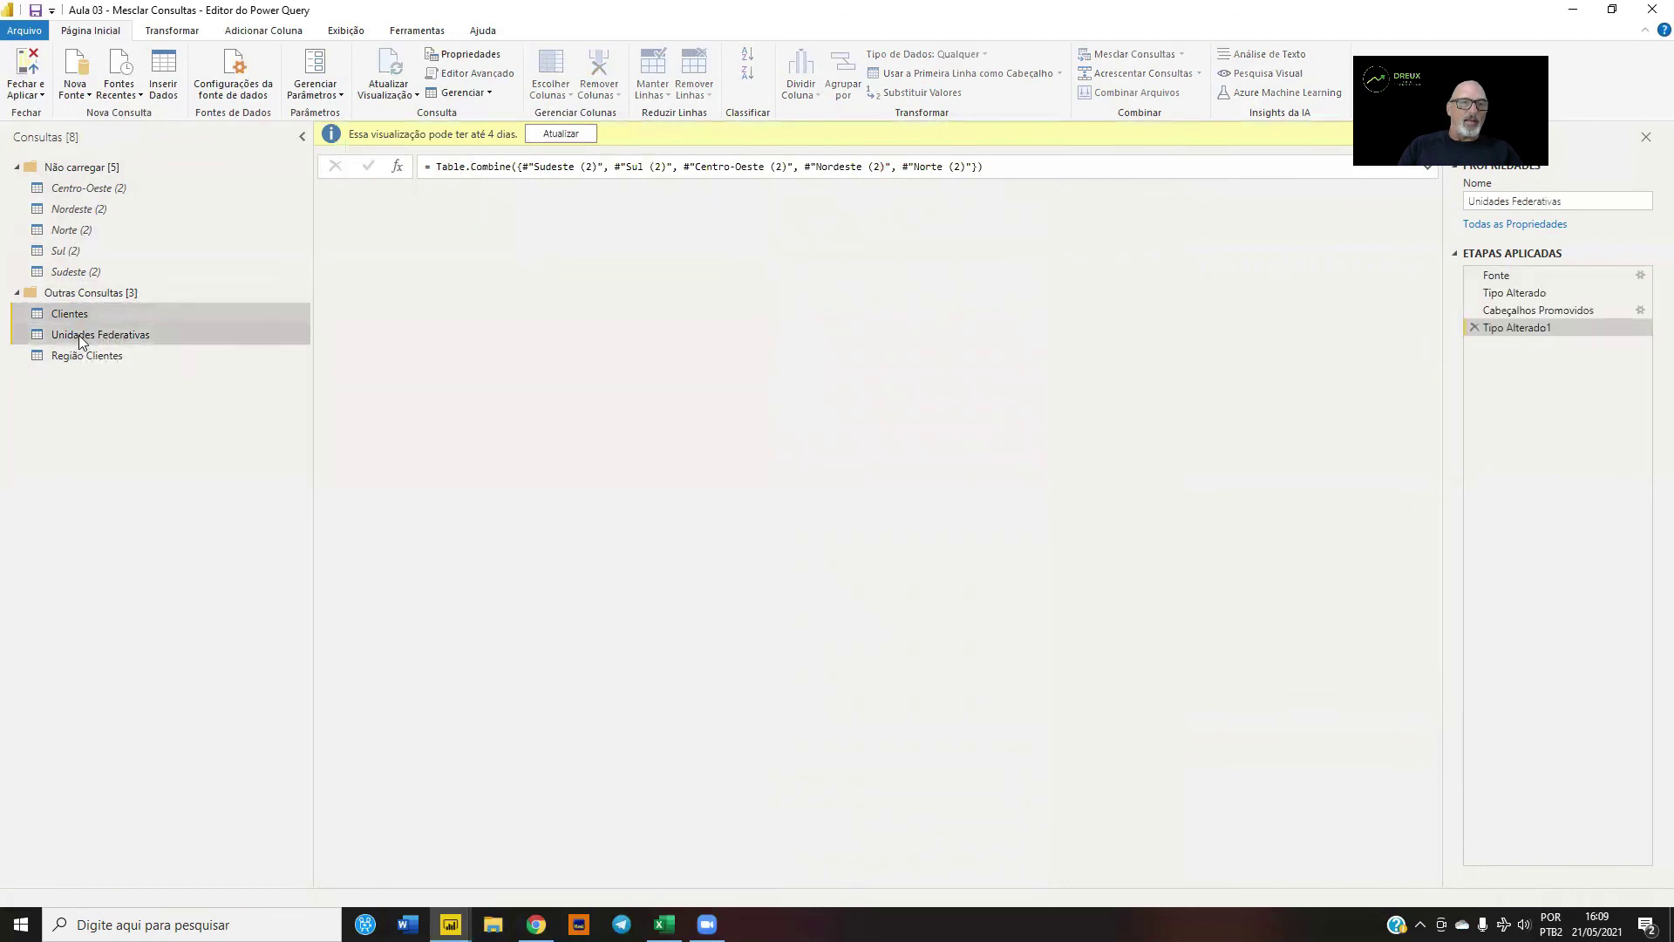
{"action": "left_click", "coordinate": [94, 312], "text": "ctrl"}
{"action": "left_click_drag", "start_coordinate": [94, 312], "coordinate": [119, 262]}
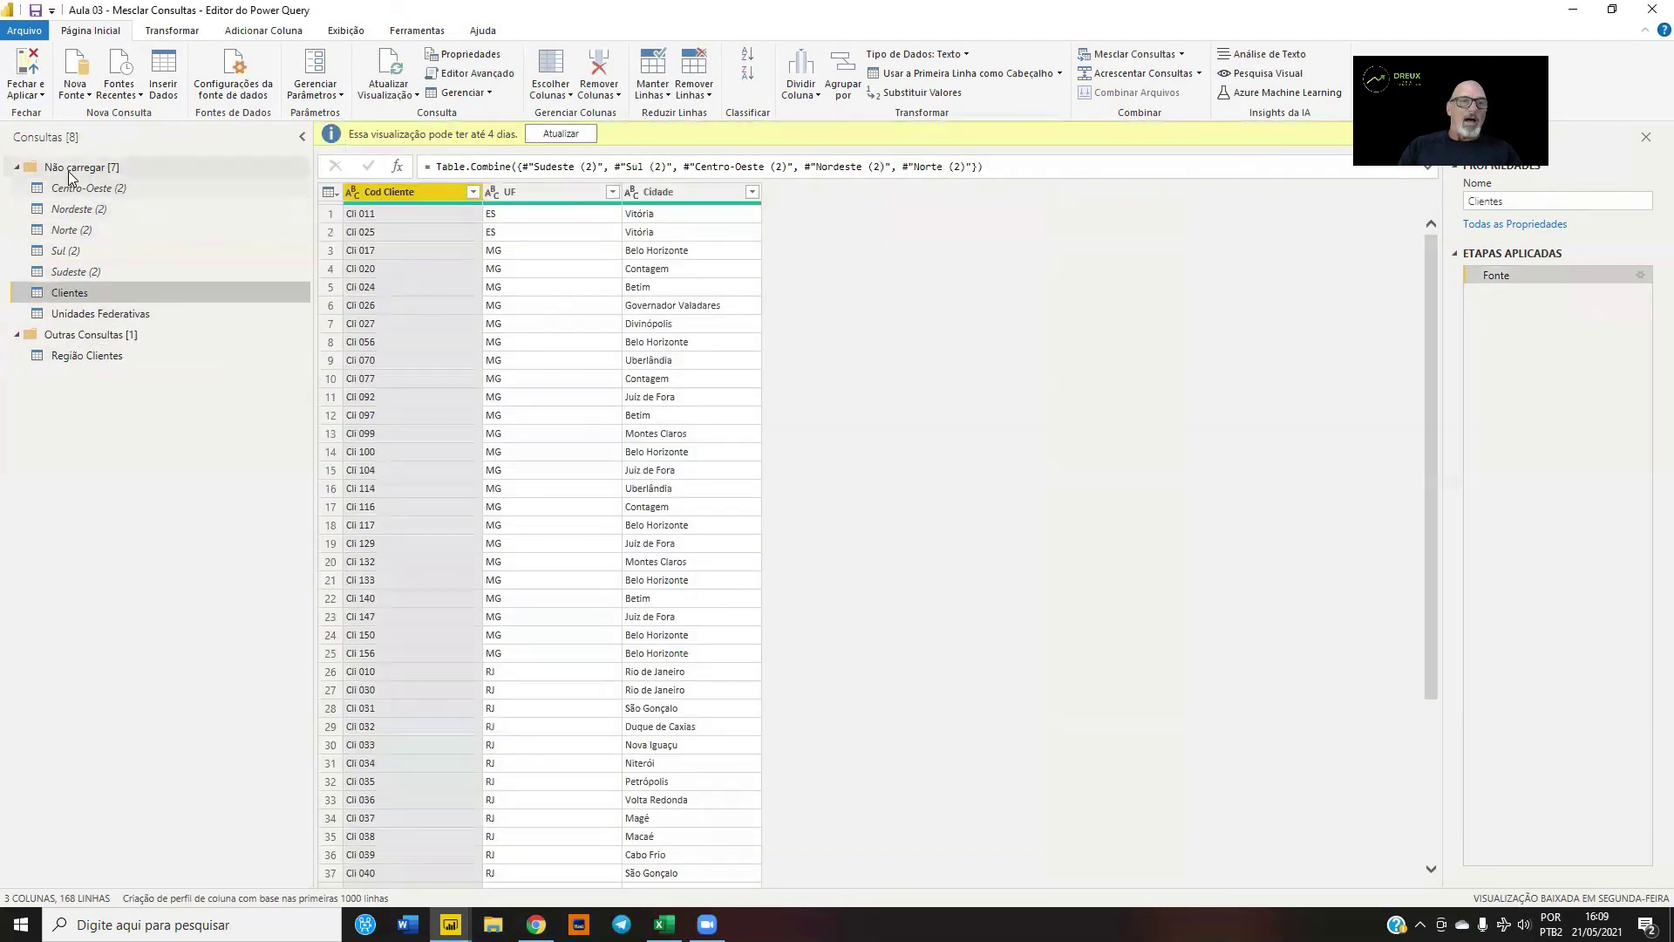
Step: Disable loading for the Clientes and Unidades Federativas queries, and close the query editor applying the changes to the report
{"action": "right_click", "coordinate": [84, 287]}
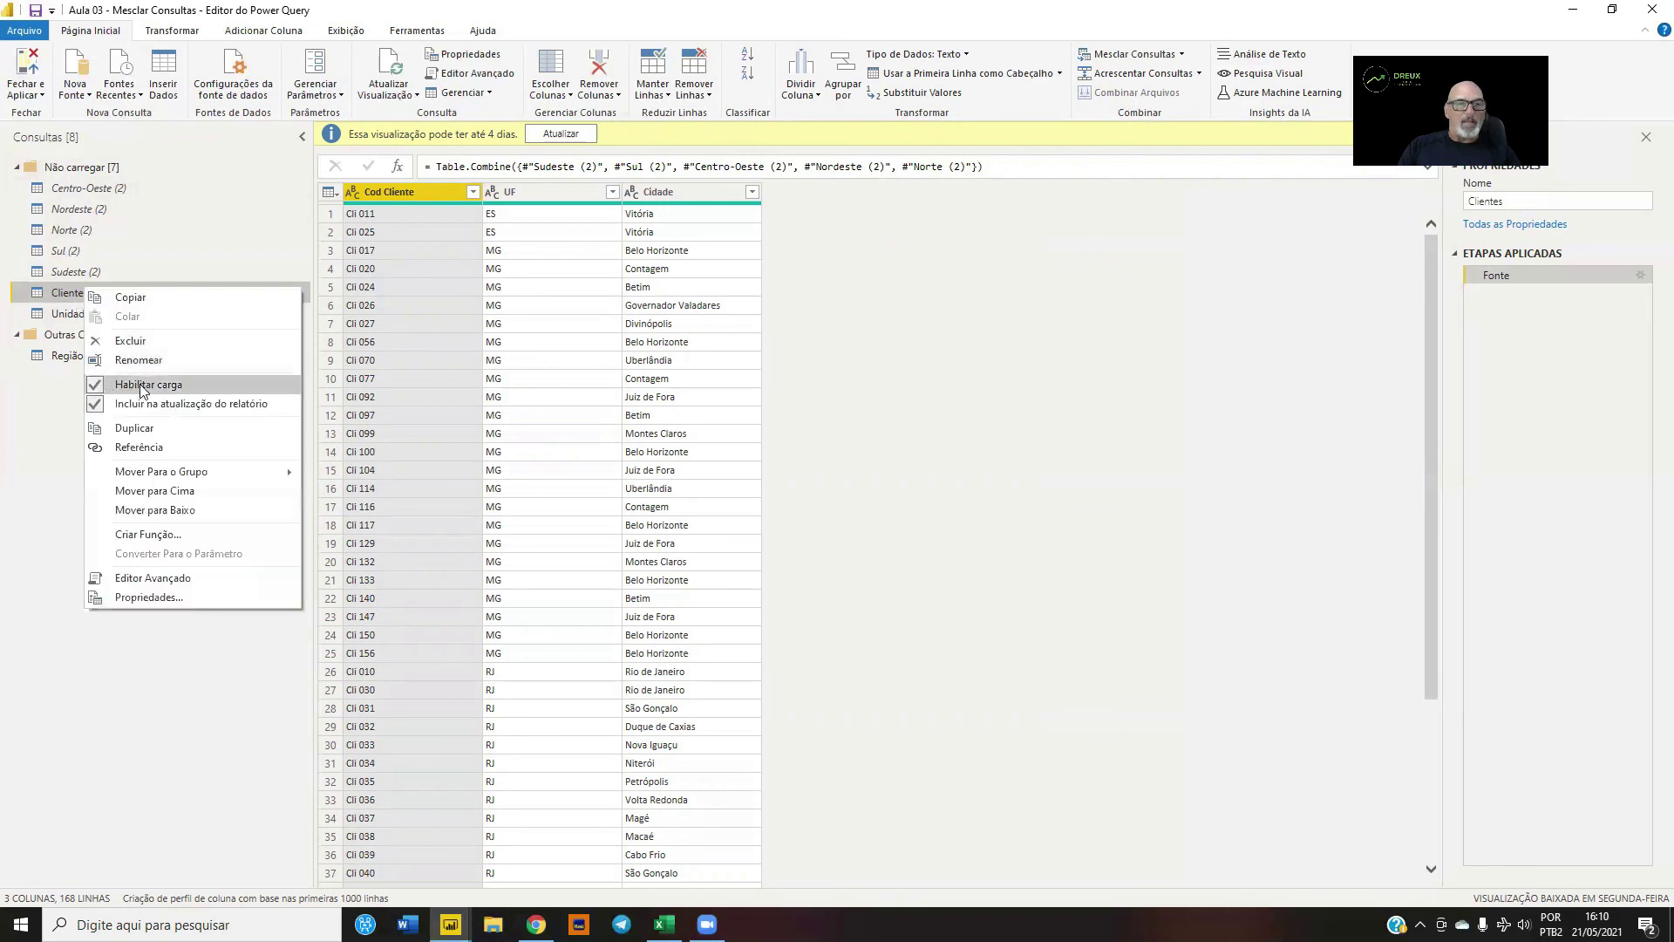
{"action": "left_click", "coordinate": [96, 386]}
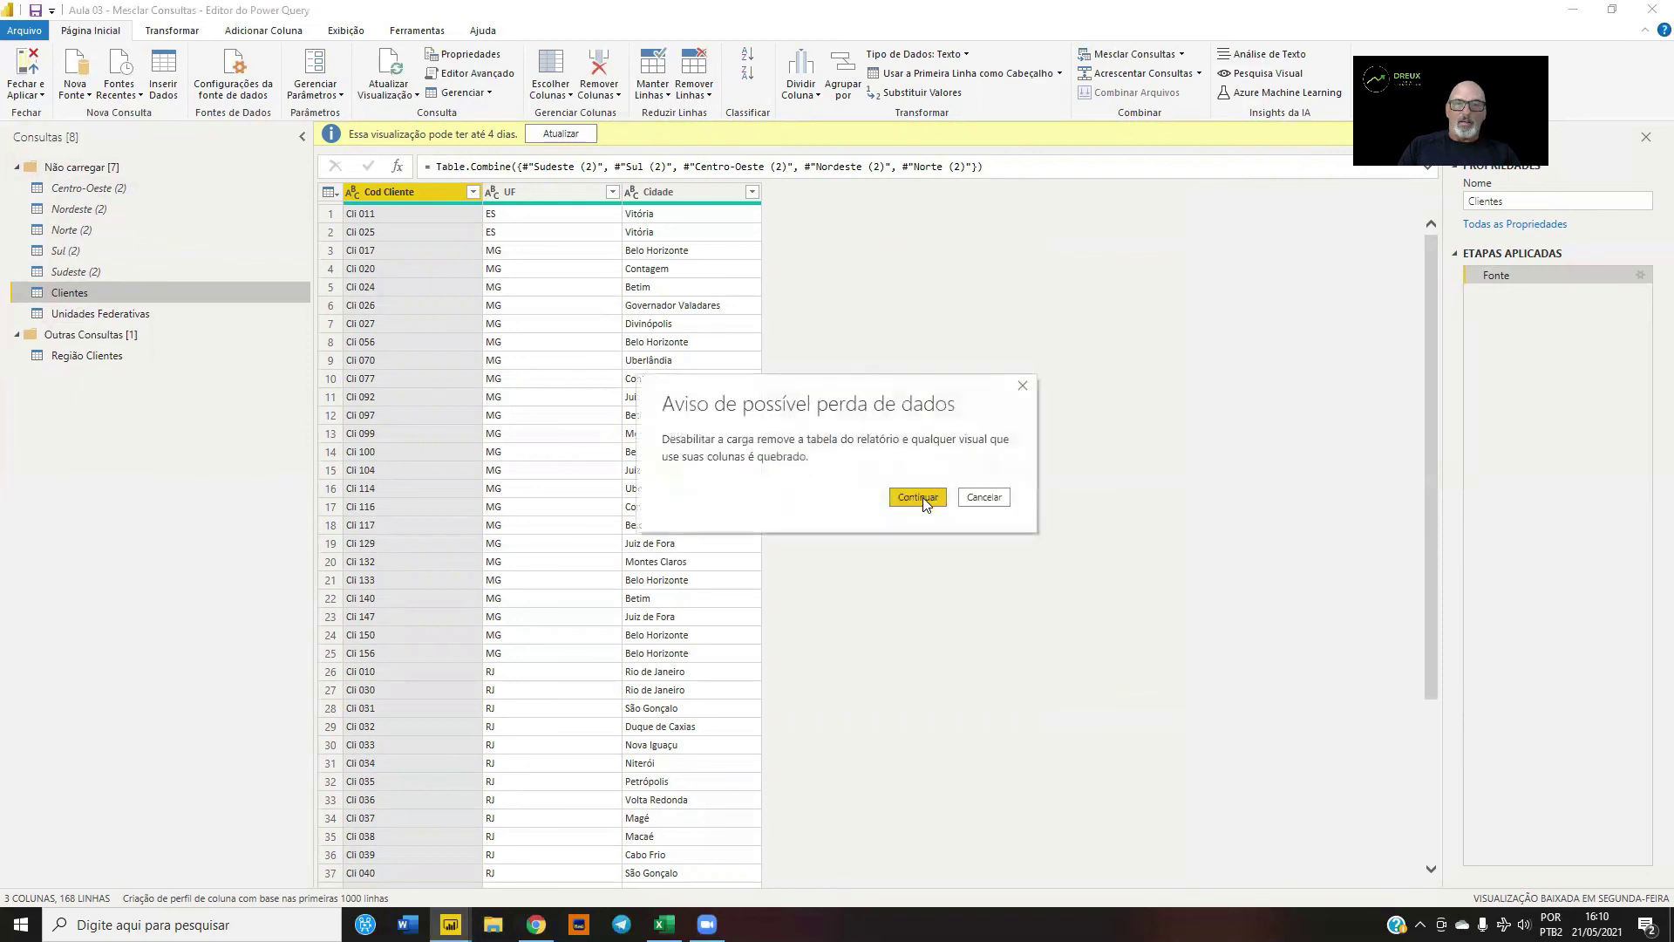
{"action": "left_click", "coordinate": [917, 497]}
{"action": "right_click", "coordinate": [85, 317]}
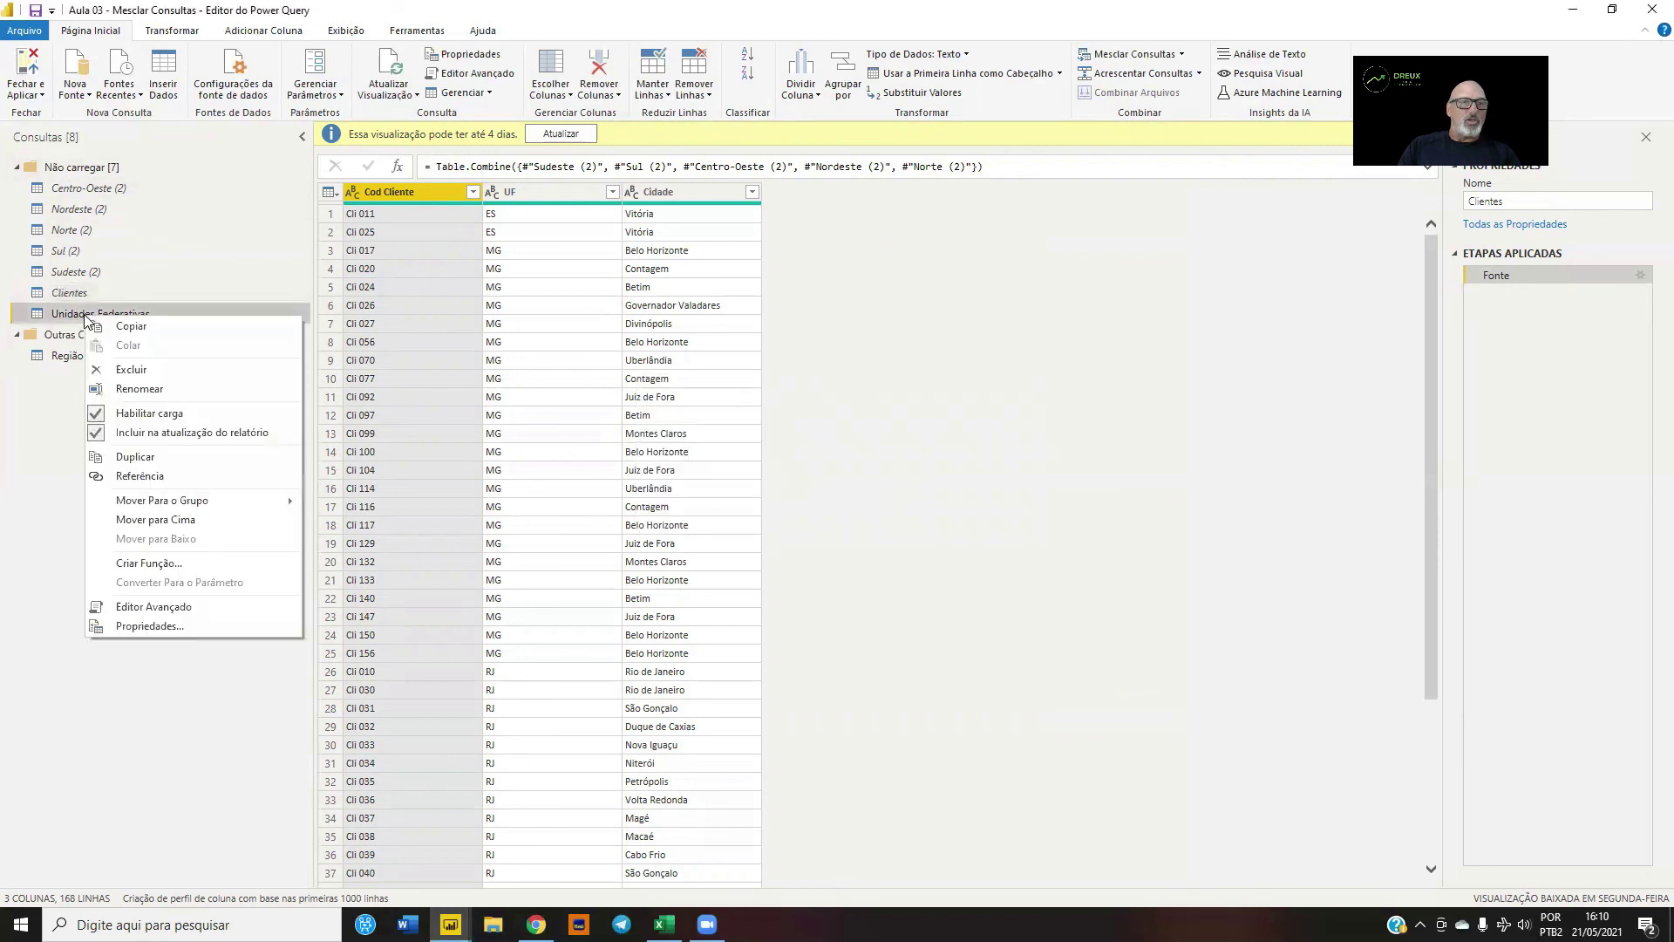
{"action": "left_click", "coordinate": [99, 413]}
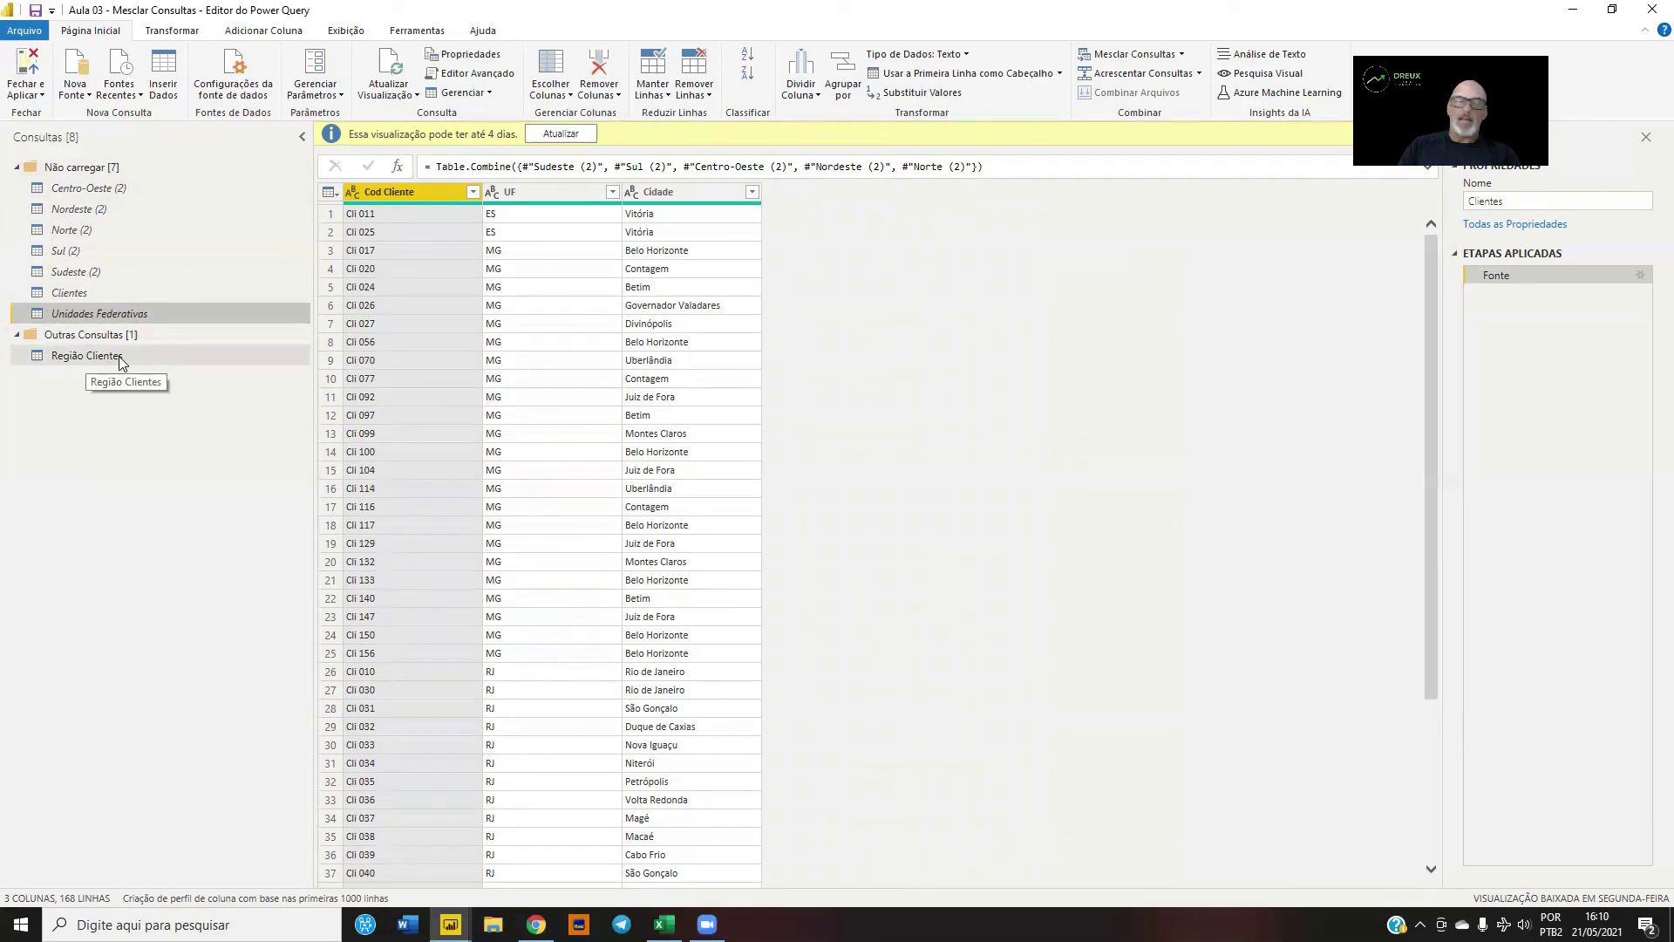
{"action": "left_click", "coordinate": [24, 70]}
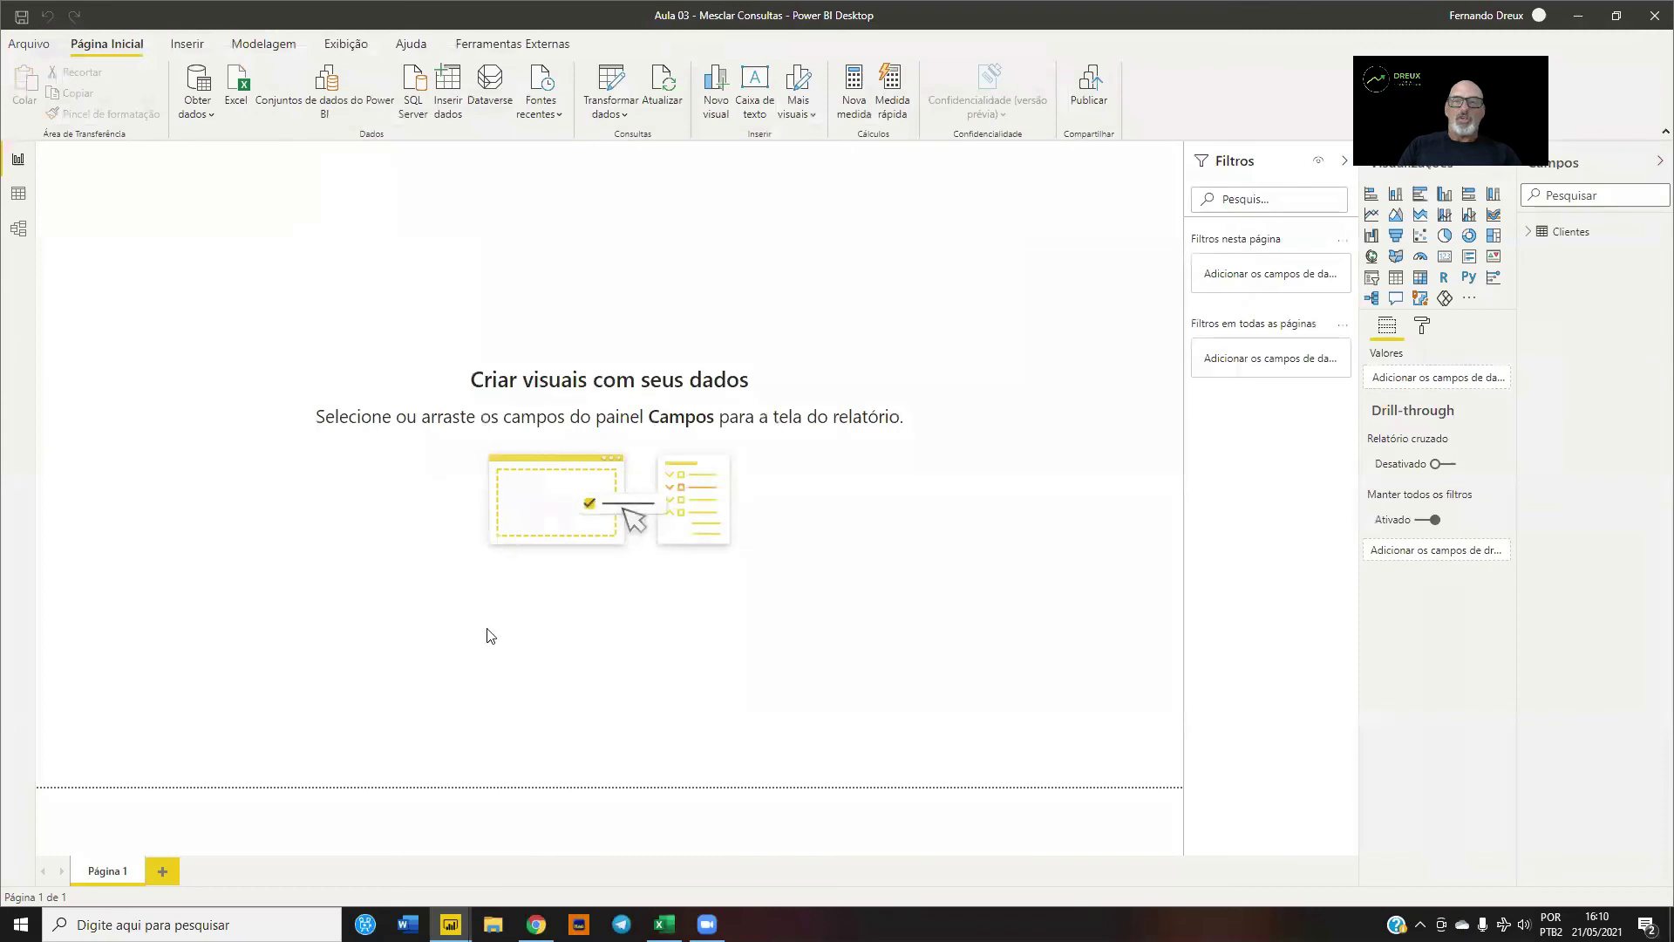